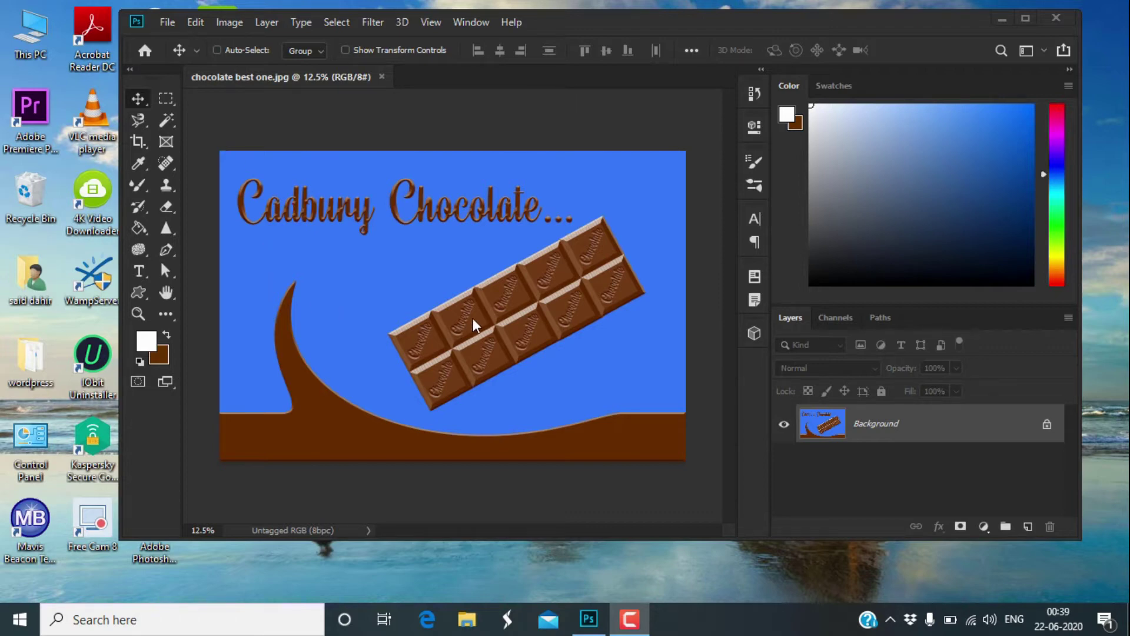
# Create a new 15 x 10 inch landscape document at 300 pixels/inch in RGB with a bright blue custom background.
pyautogui.click(167, 22)
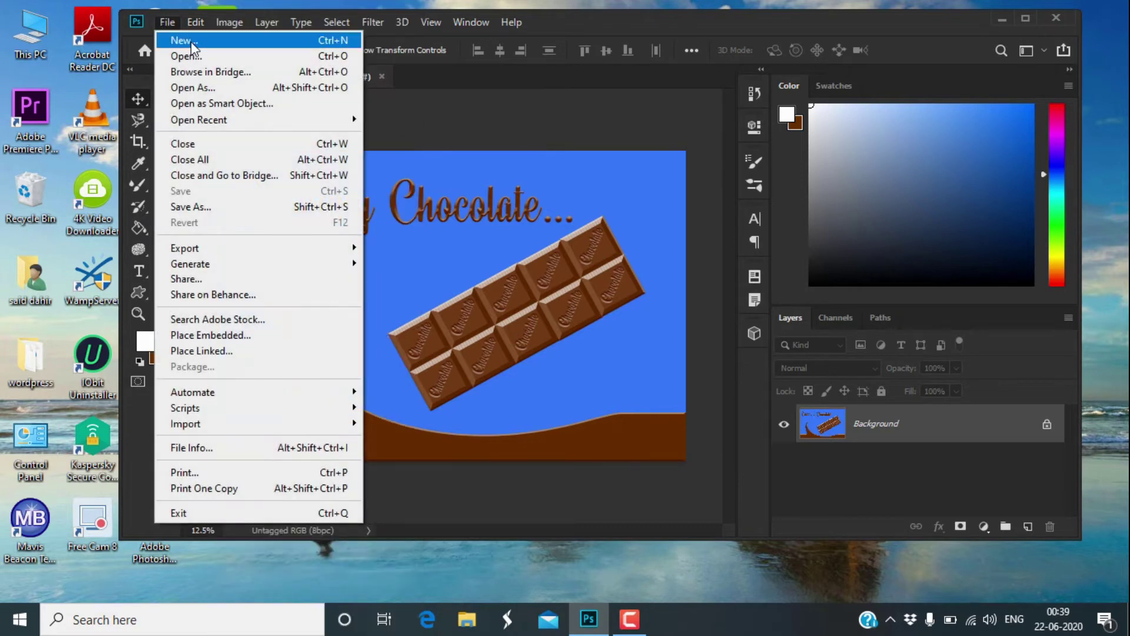
pyautogui.click(160, 259)
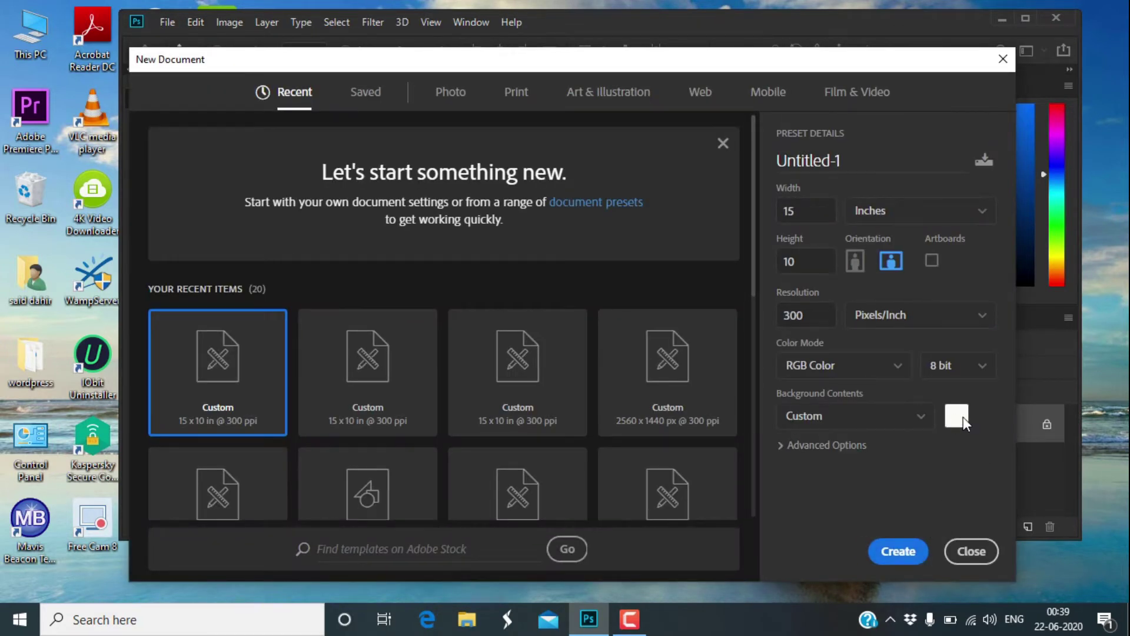
pyautogui.click(961, 416)
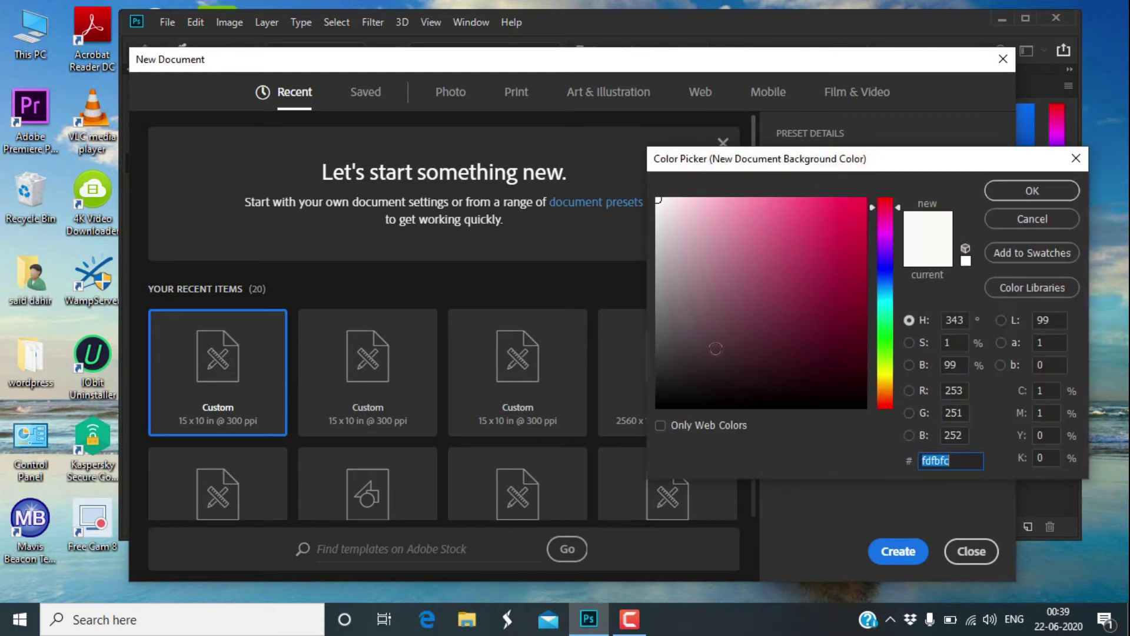
pyautogui.click(885, 285)
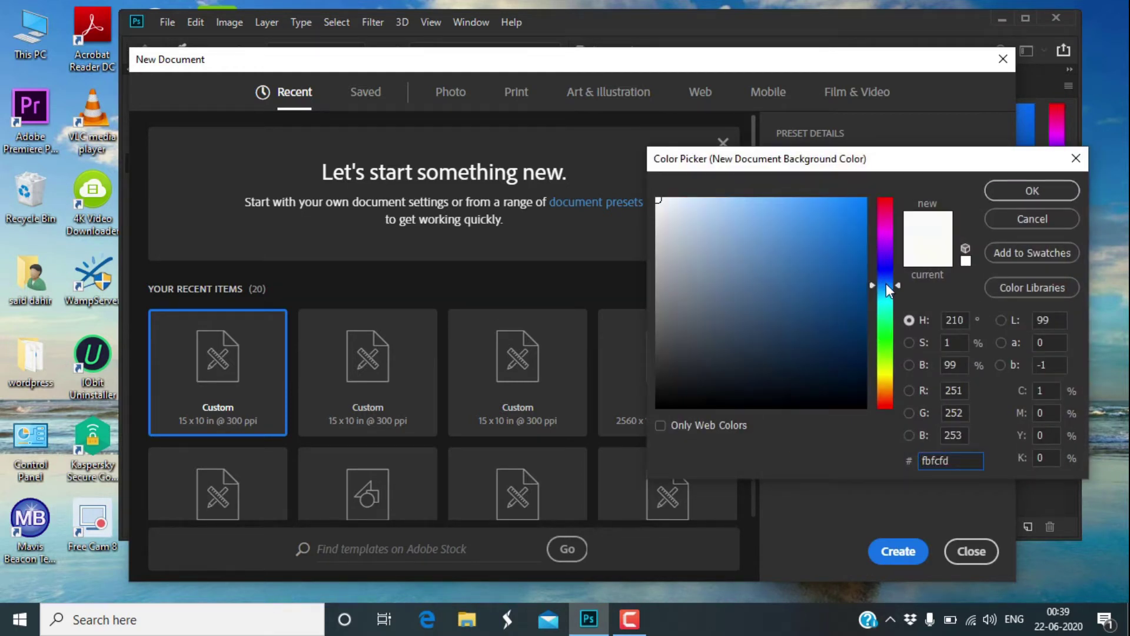
pyautogui.click(885, 283)
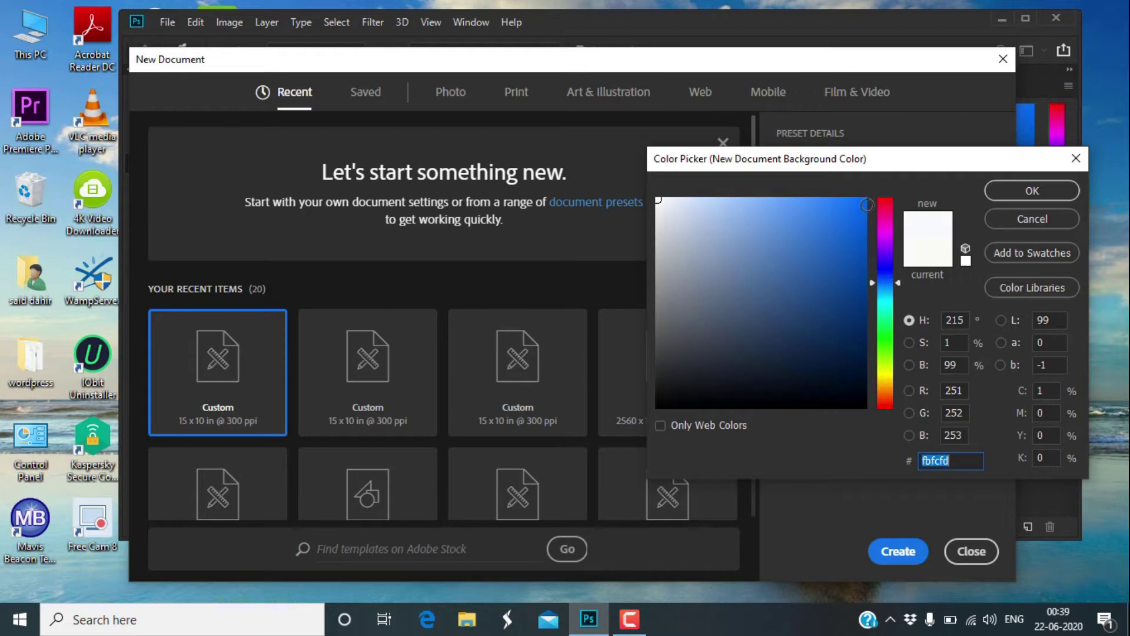
pyautogui.click(866, 199)
pyautogui.click(1013, 182)
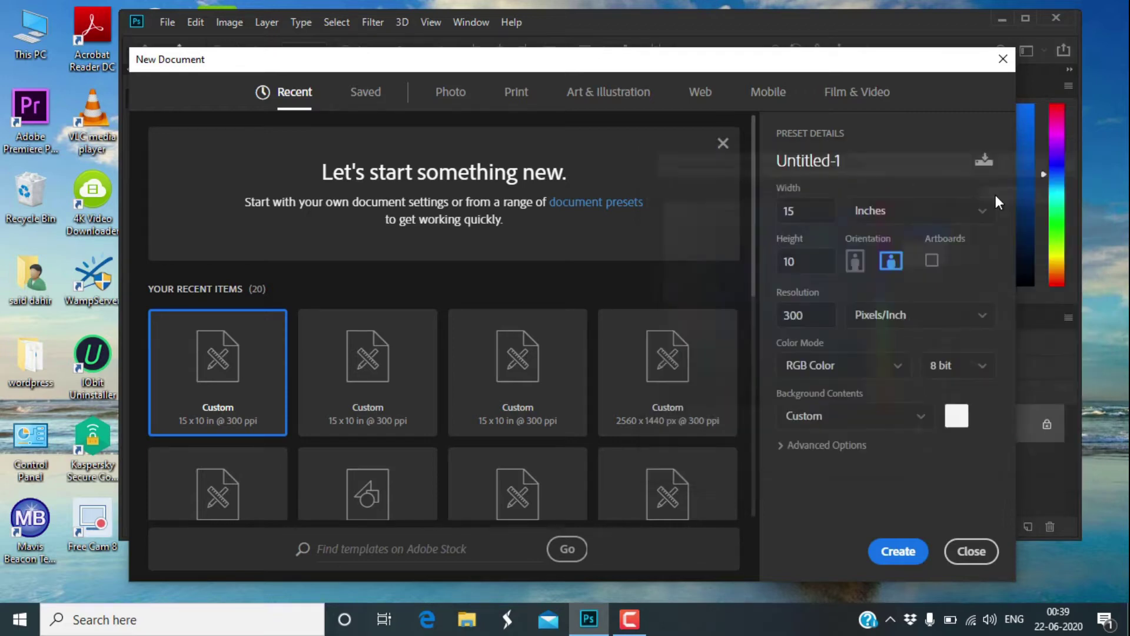
pyautogui.click(909, 552)
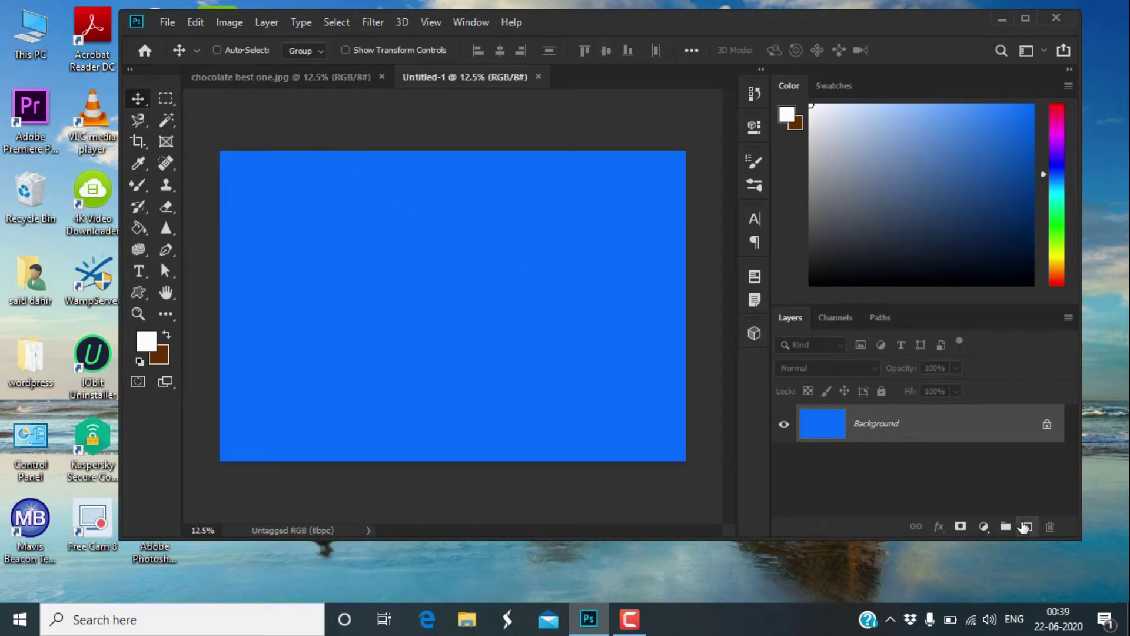
# Add a new layer and fill a full-width strip along the canvas's bottom edge with brown #683101, then deselect.
pyautogui.click(1022, 525)
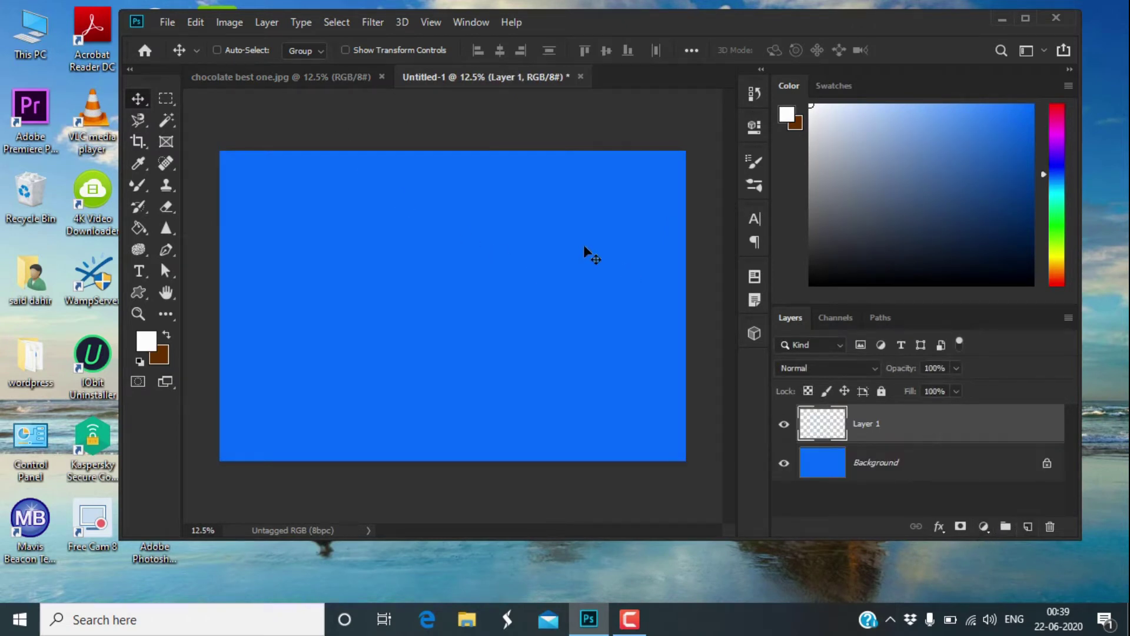
pyautogui.click(166, 99)
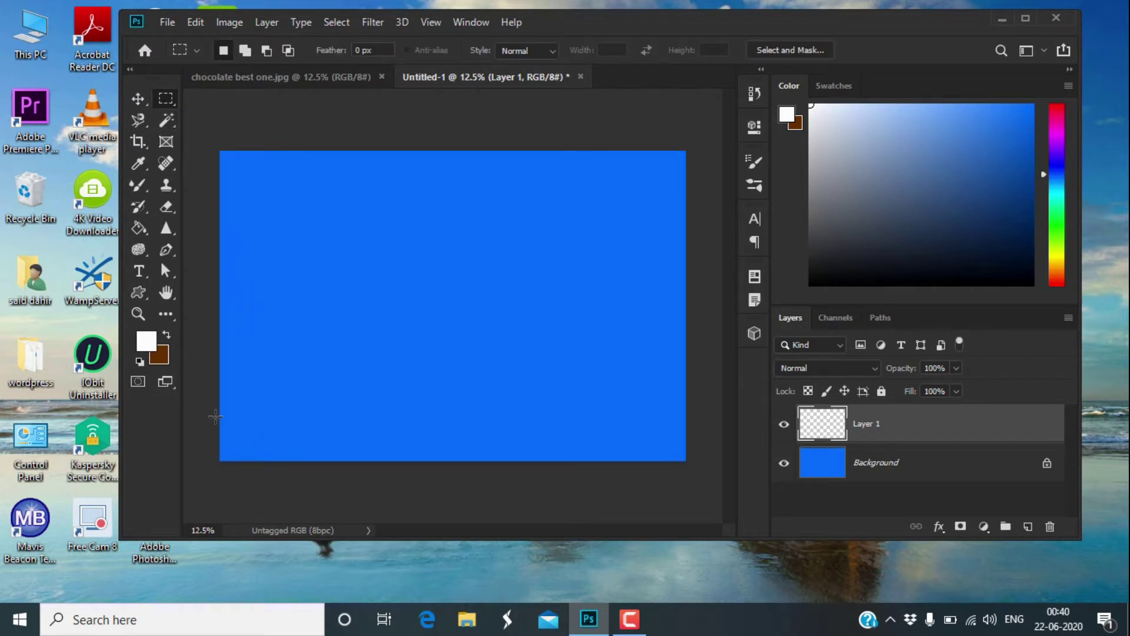
pyautogui.moveTo(217, 416); pyautogui.dragTo(690, 466)
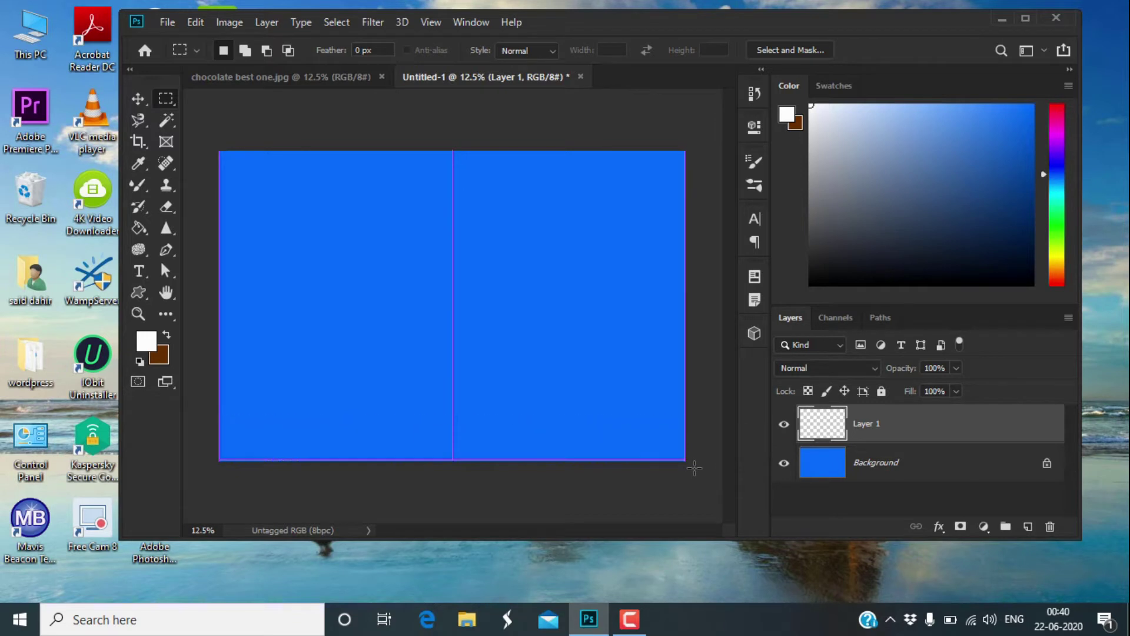
pyautogui.click(154, 355)
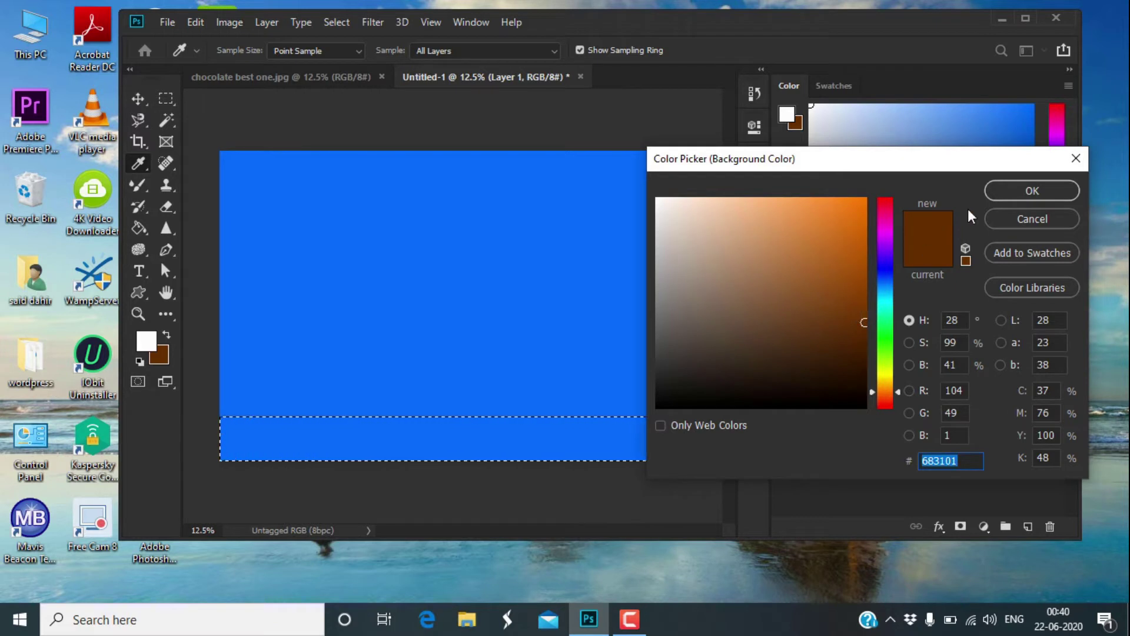
pyautogui.click(1046, 195)
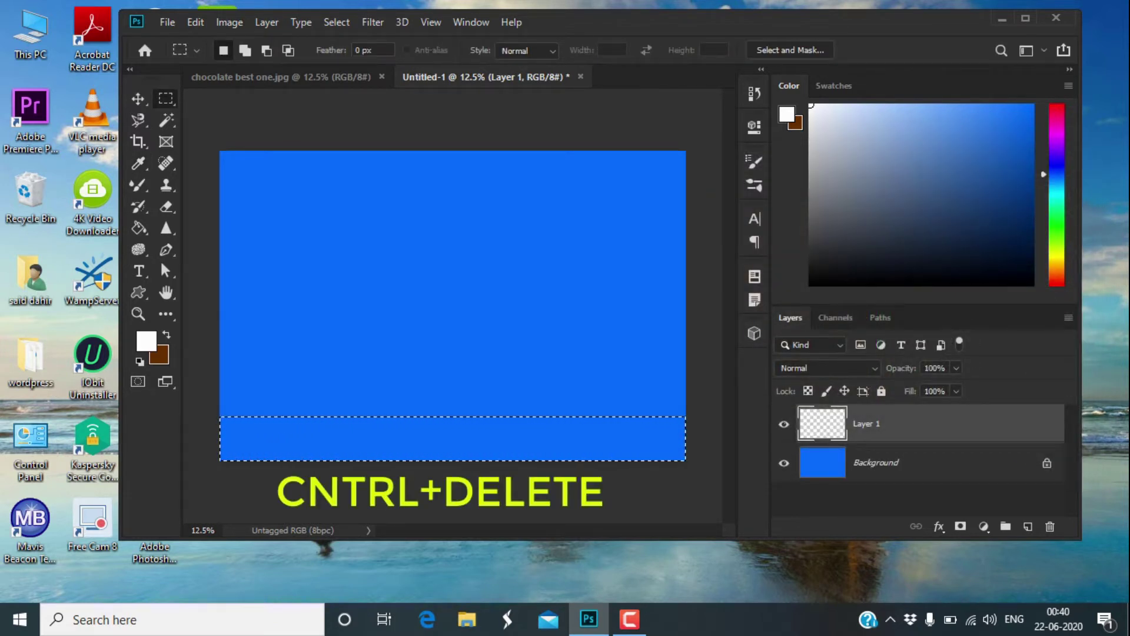
pyautogui.hotkey('ctrl', 'Delete')
pyautogui.hotkey('ctrl', 'd')
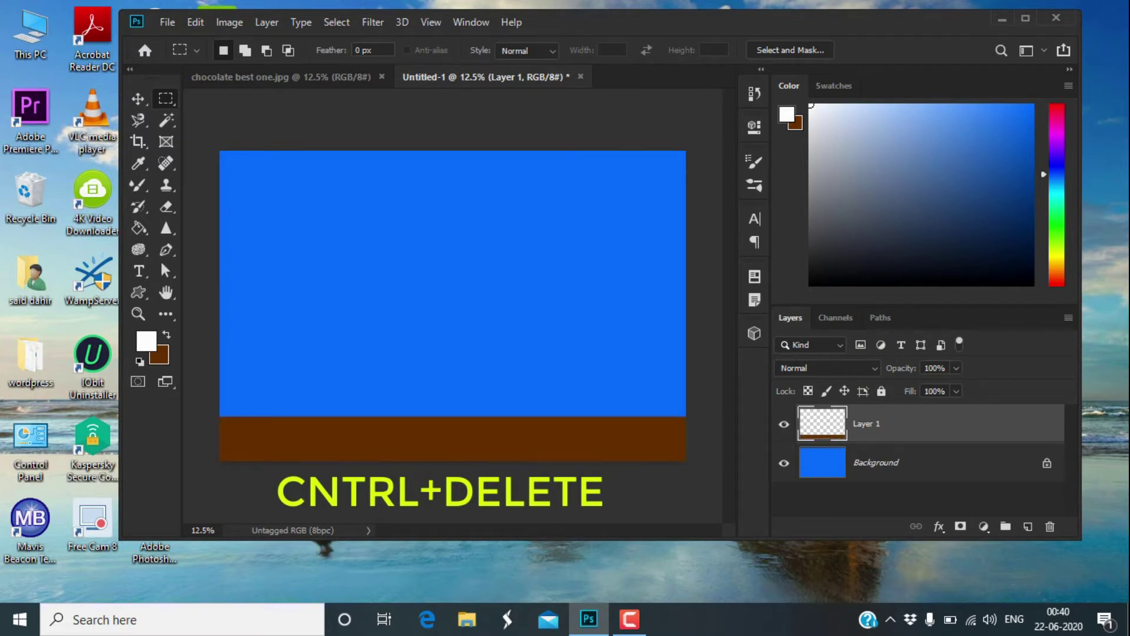
# Apply the Twirl distortion filter to the brown strip with an angle of 999°.
pyautogui.click(372, 22)
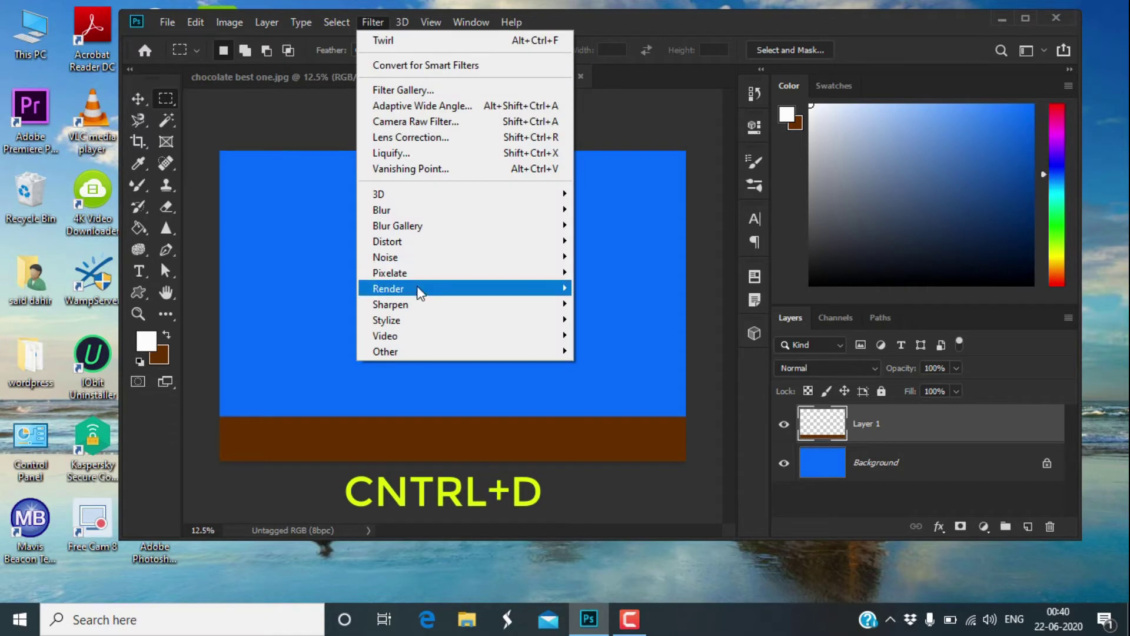
pyautogui.moveTo(436, 242)
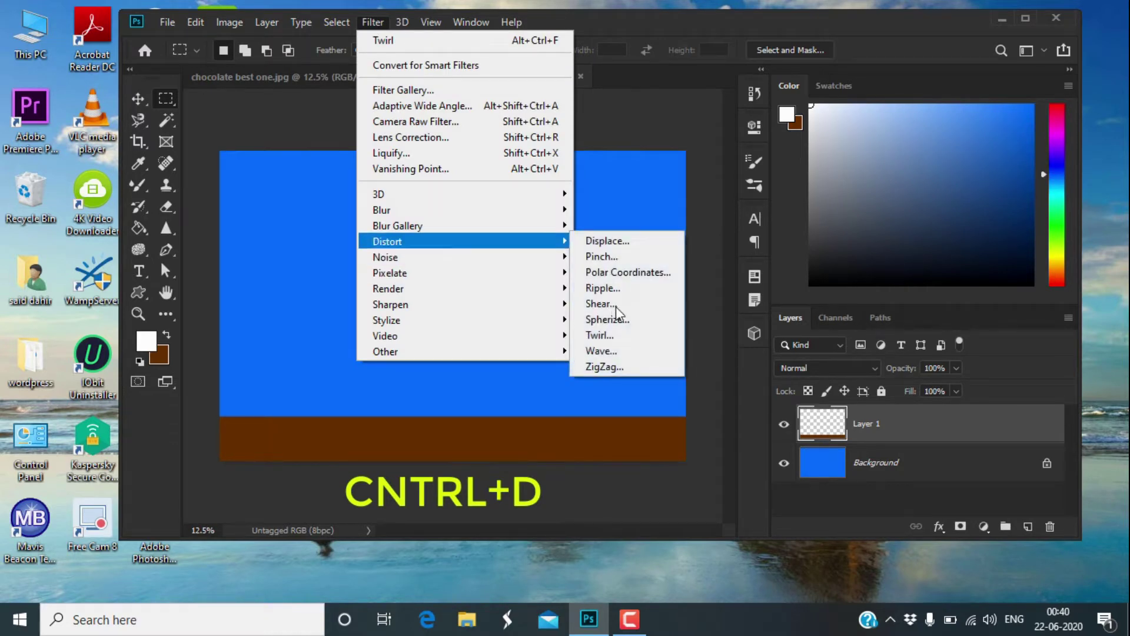
pyautogui.click(597, 335)
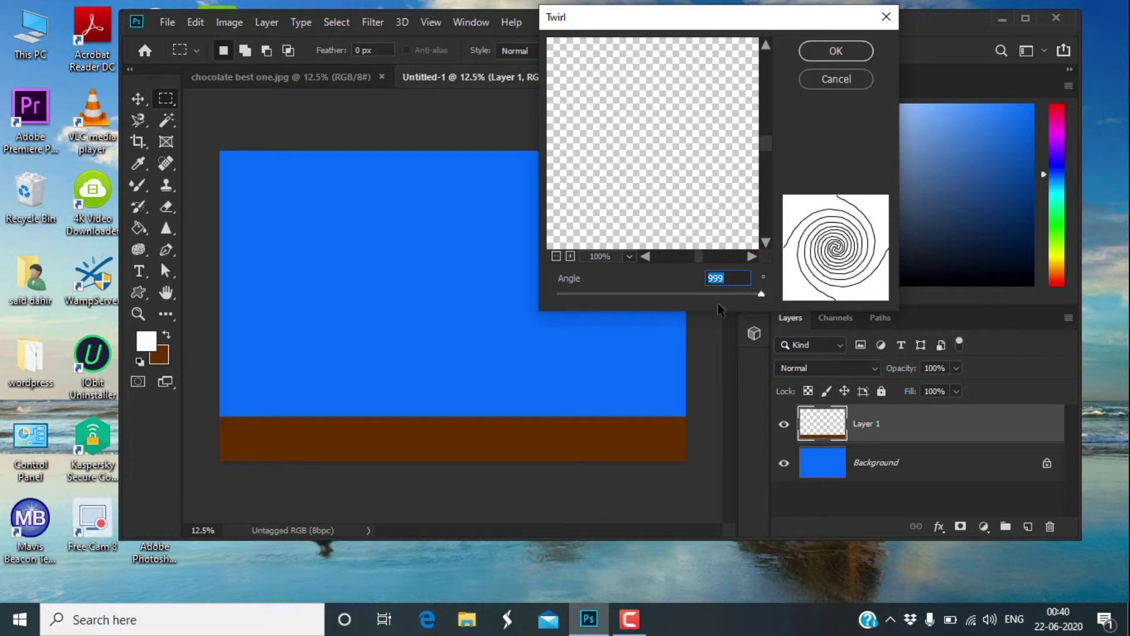
pyautogui.moveTo(762, 294)
pyautogui.mouseDown()
pyautogui.moveTo(709, 296)
pyautogui.moveTo(768, 307)
pyautogui.mouseUp()
pyautogui.click(836, 51)
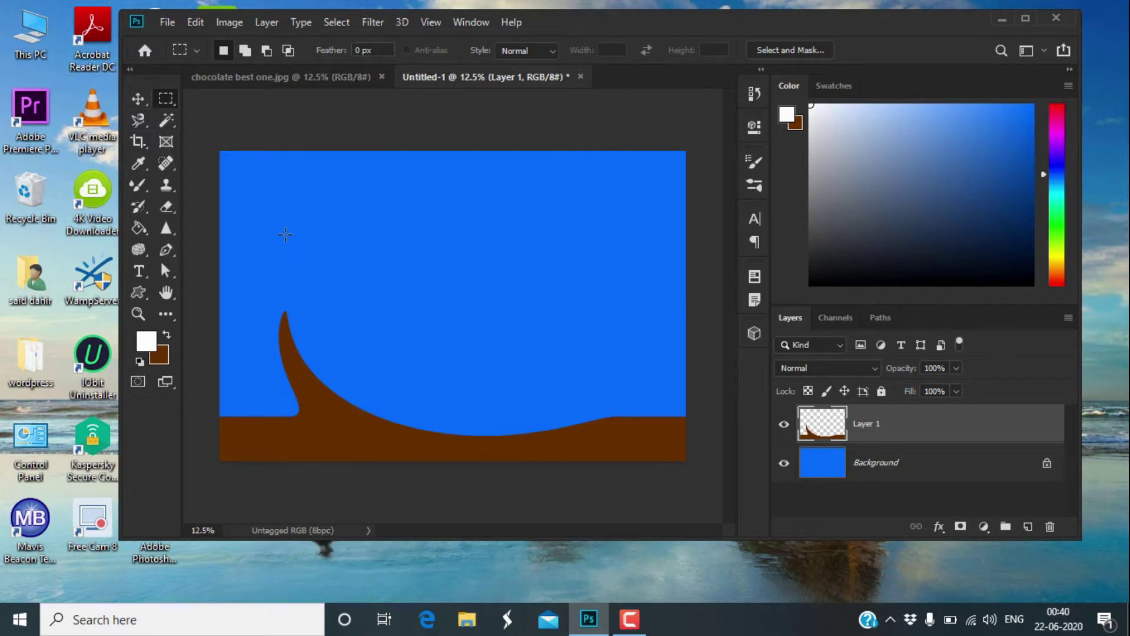
# Apply a Chisel Hard inner bevel to the brown wave layer with direction Up and the Rounded Steps gloss contour.
pyautogui.click(140, 100)
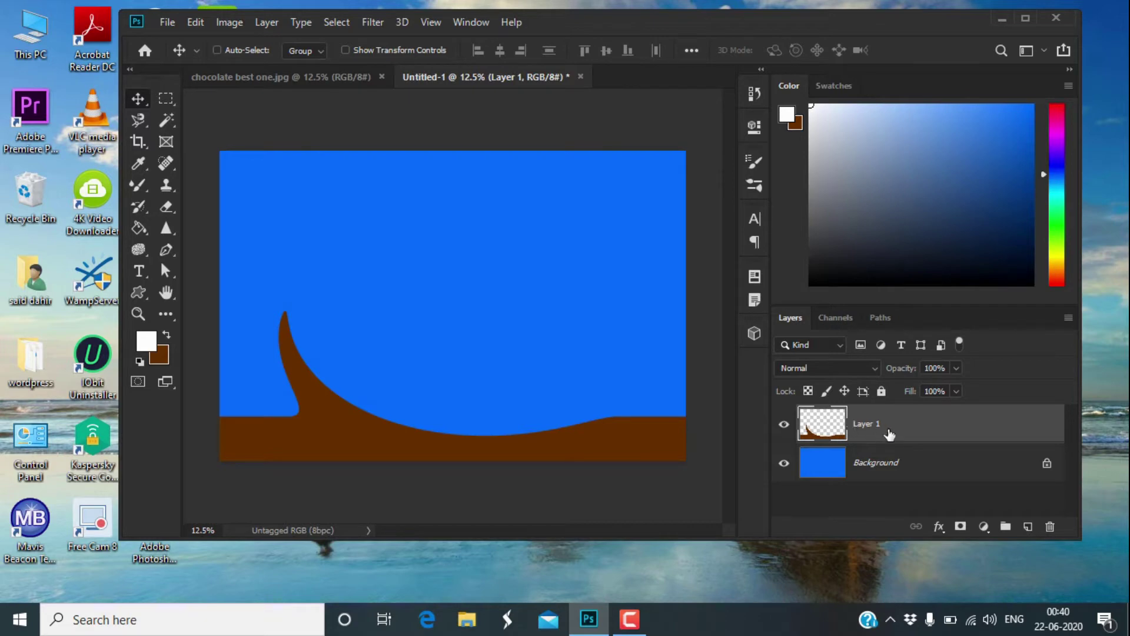
pyautogui.rightClick(889, 435)
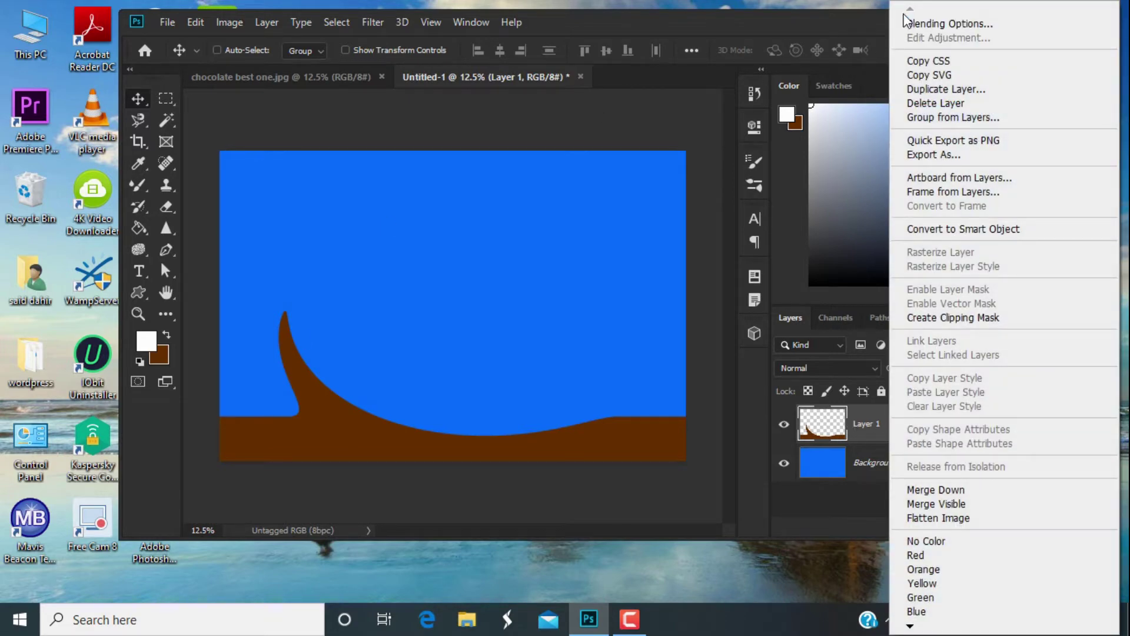
pyautogui.click(914, 25)
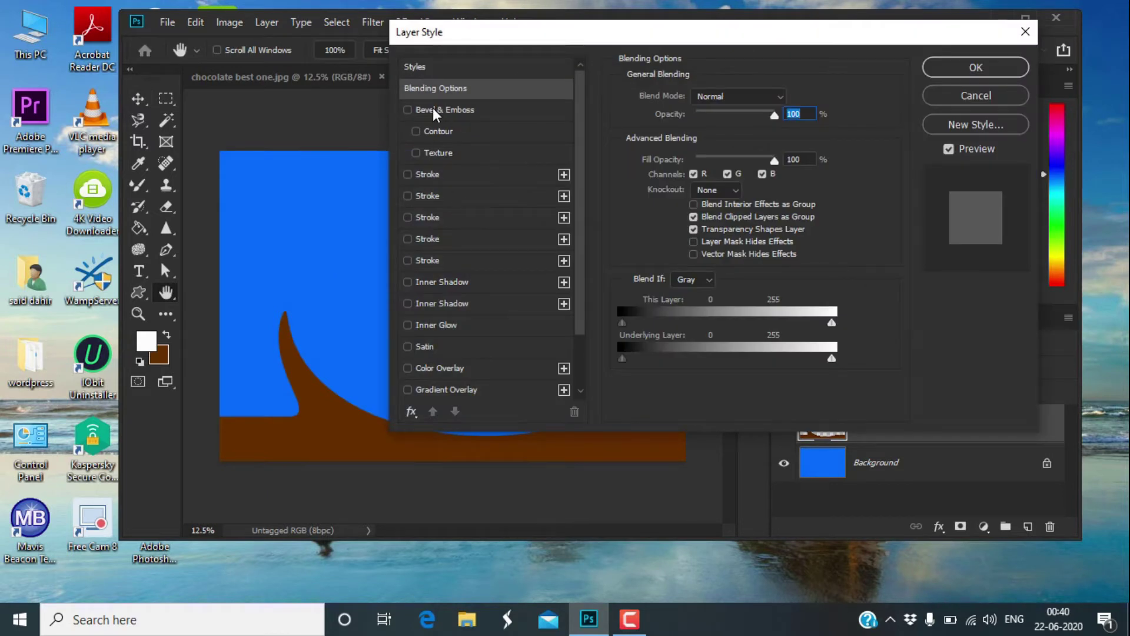
pyautogui.click(431, 112)
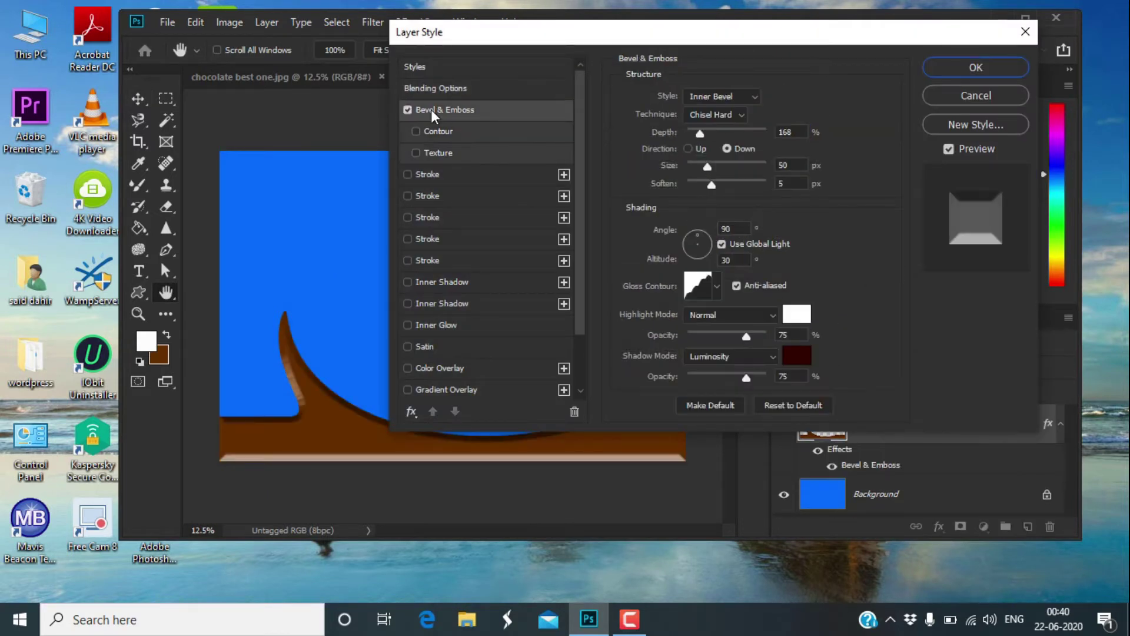
pyautogui.moveTo(713, 42); pyautogui.dragTo(725, 23)
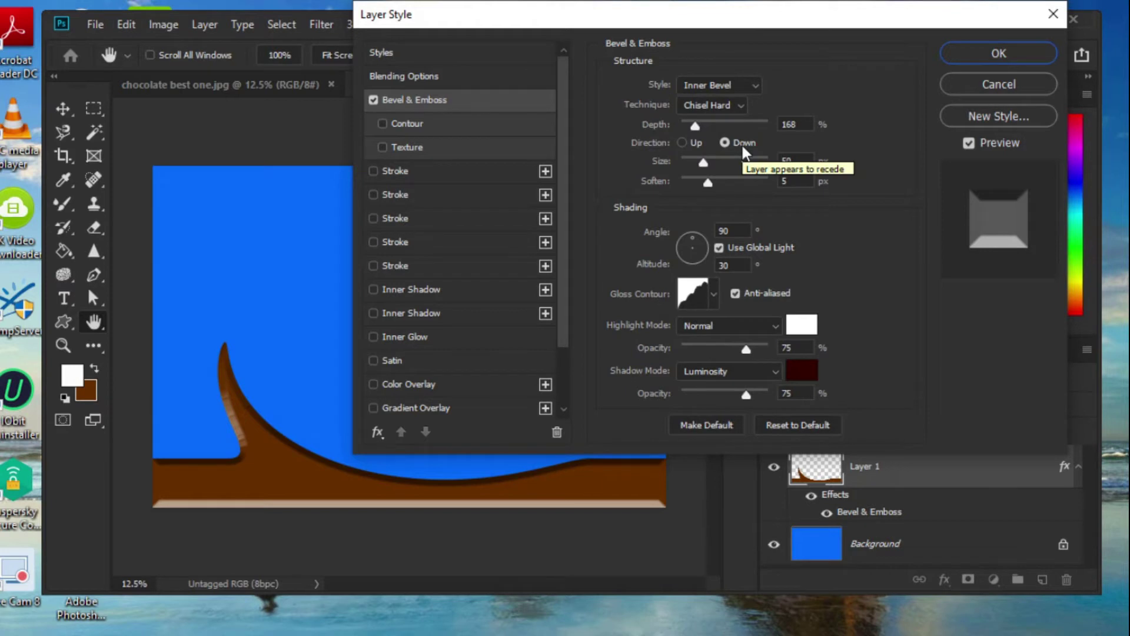
pyautogui.click(682, 143)
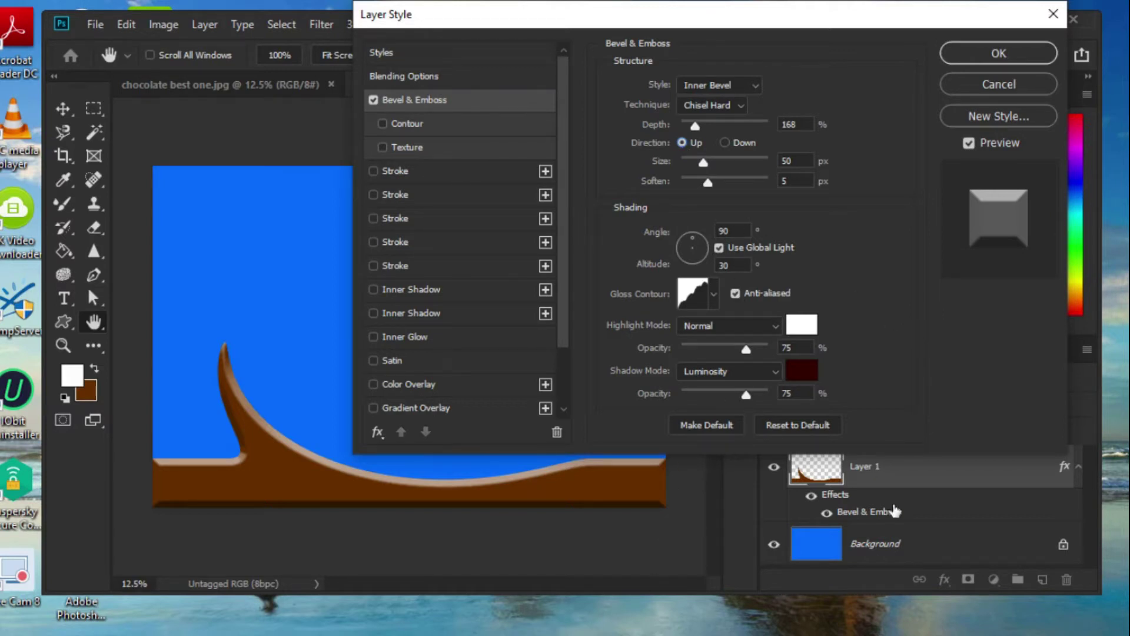
pyautogui.click(714, 294)
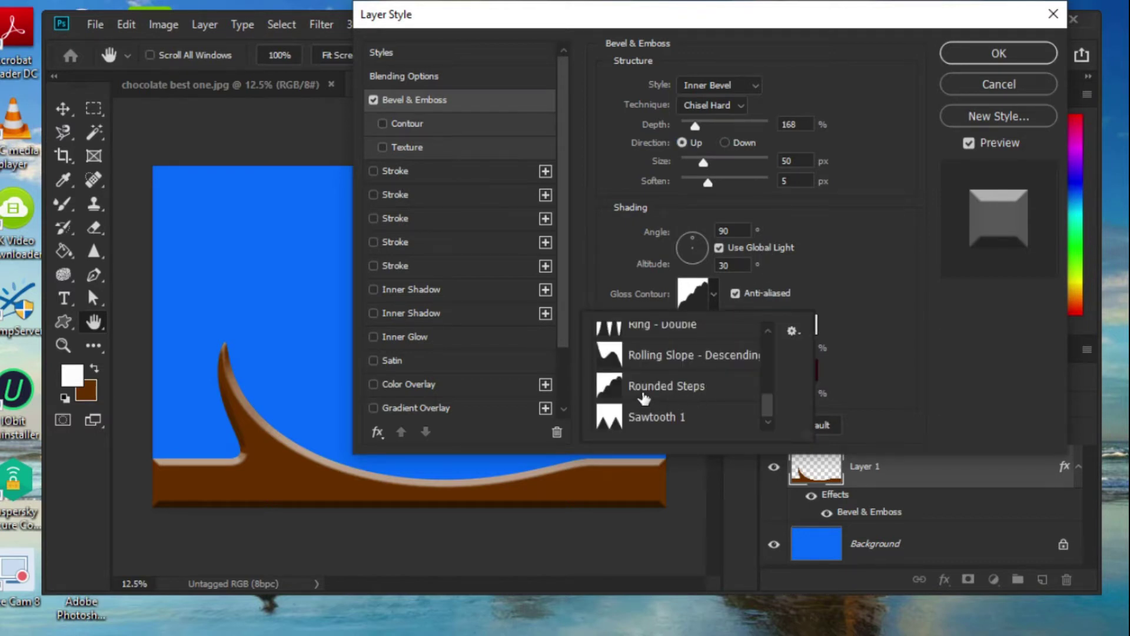
pyautogui.click(692, 291)
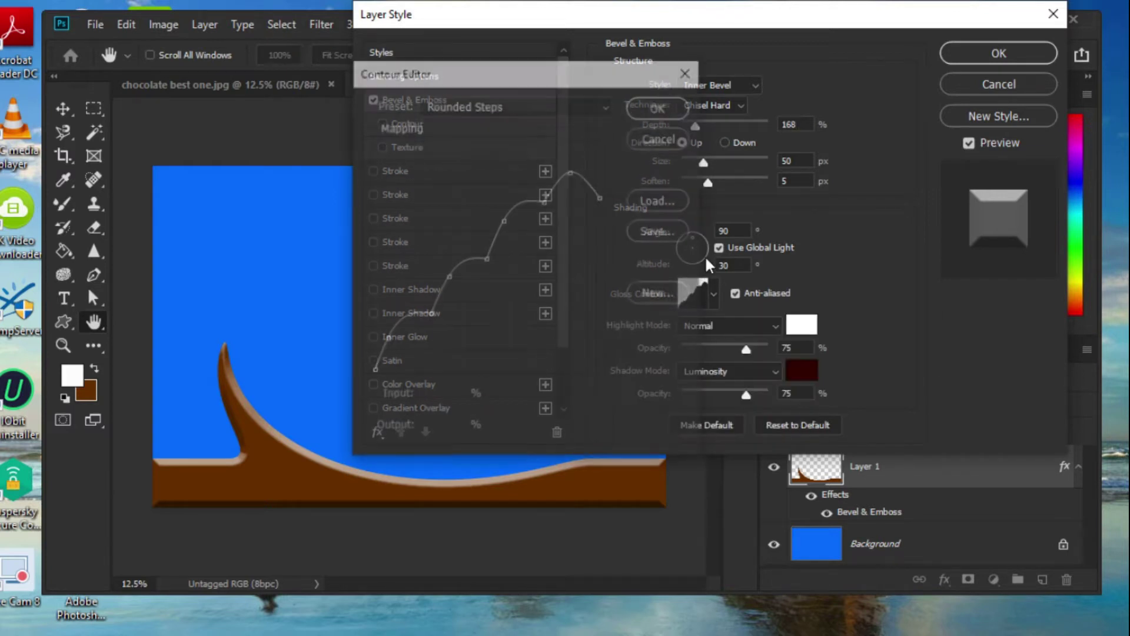
pyautogui.click(688, 72)
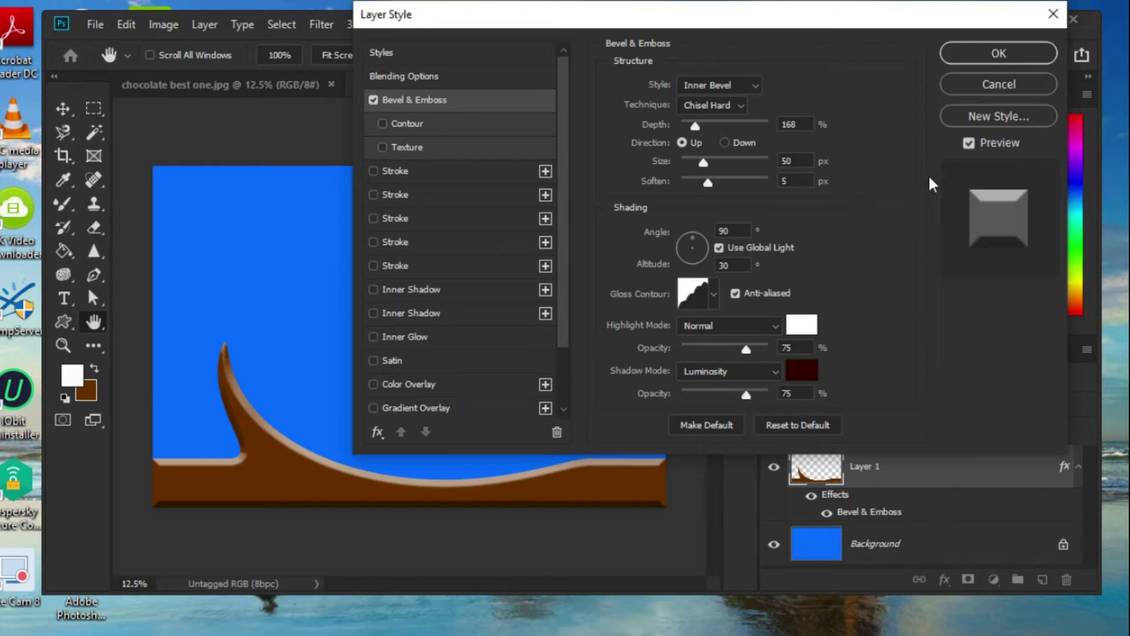
pyautogui.click(992, 55)
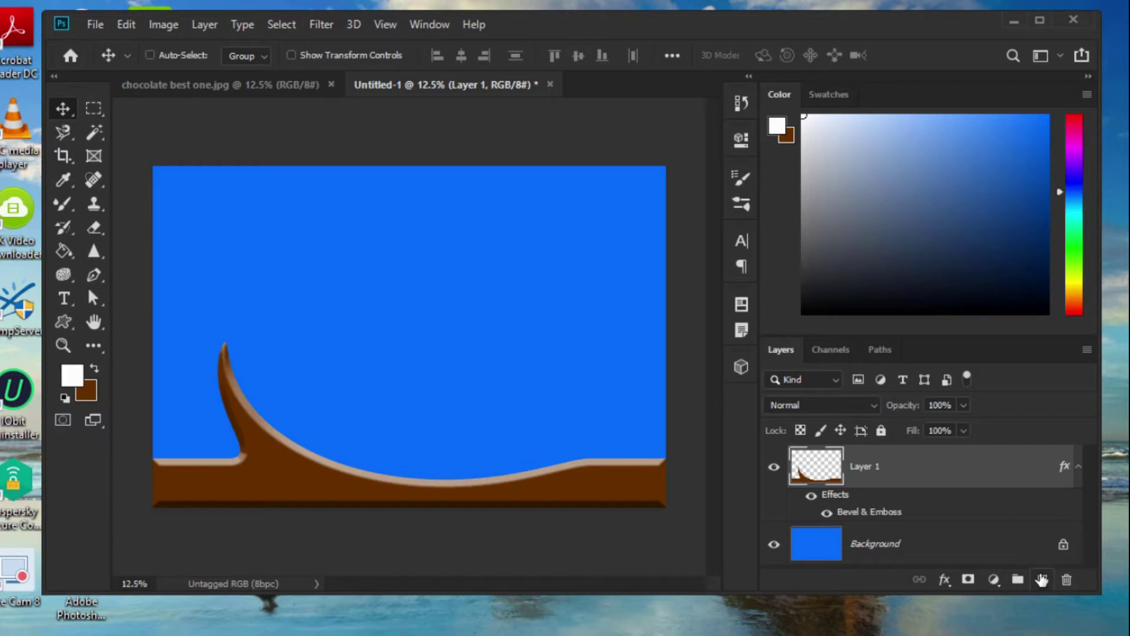
# Add another new layer and fill a small square in the canvas's upper-left area with the brown background color, then deselect.
pyautogui.click(1042, 578)
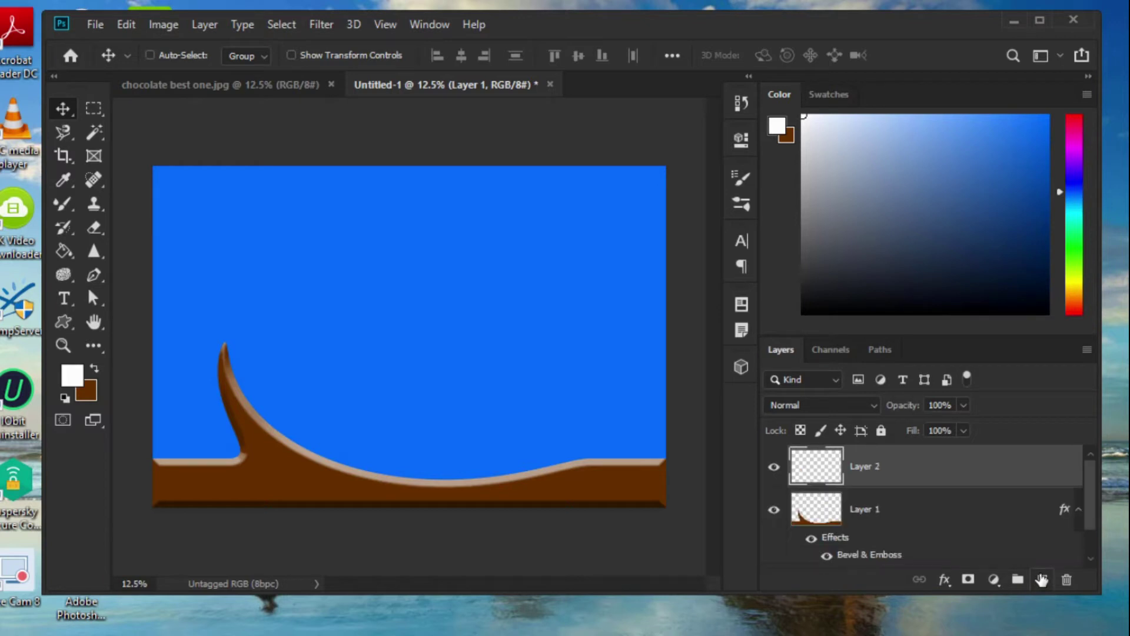
pyautogui.click(94, 109)
pyautogui.moveTo(245, 201); pyautogui.dragTo(308, 263)
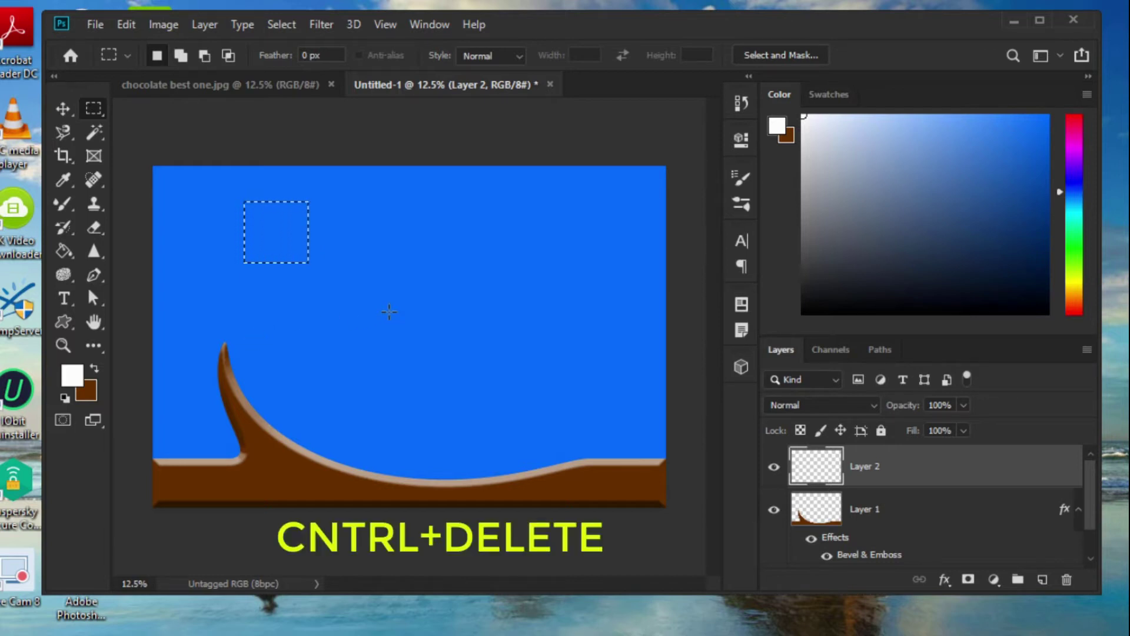
pyautogui.hotkey('ctrl', 'Delete')
pyautogui.hotkey('ctrl', 'd')
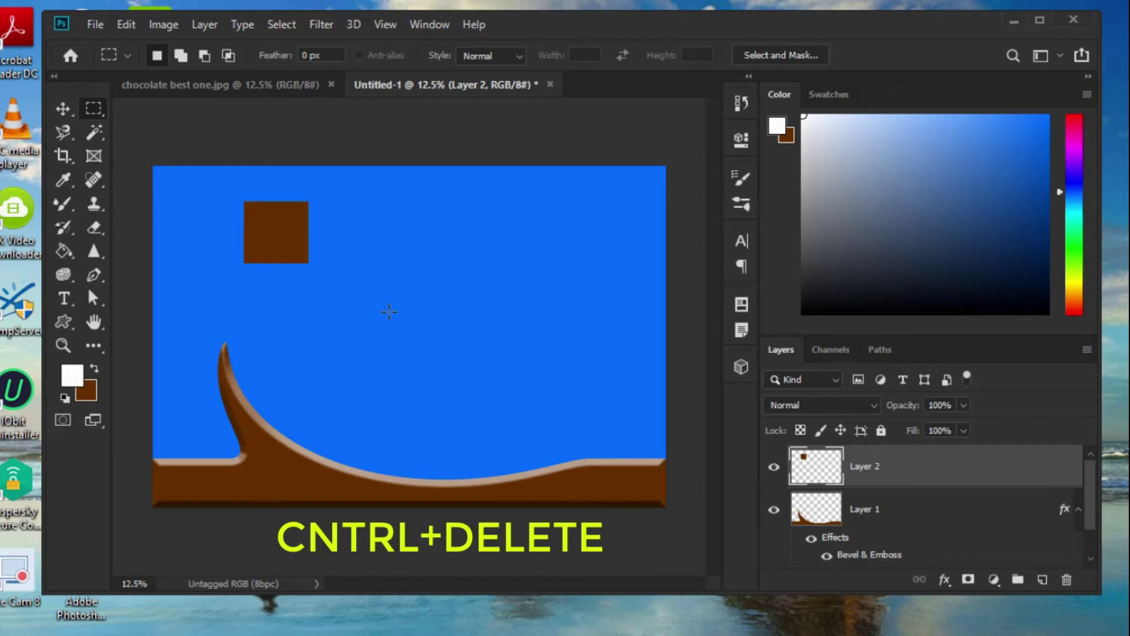
# Apply a Chisel Hard inner bevel to the small square's layer with depth 168%, direction Up and size 55 px.
pyautogui.click(63, 110)
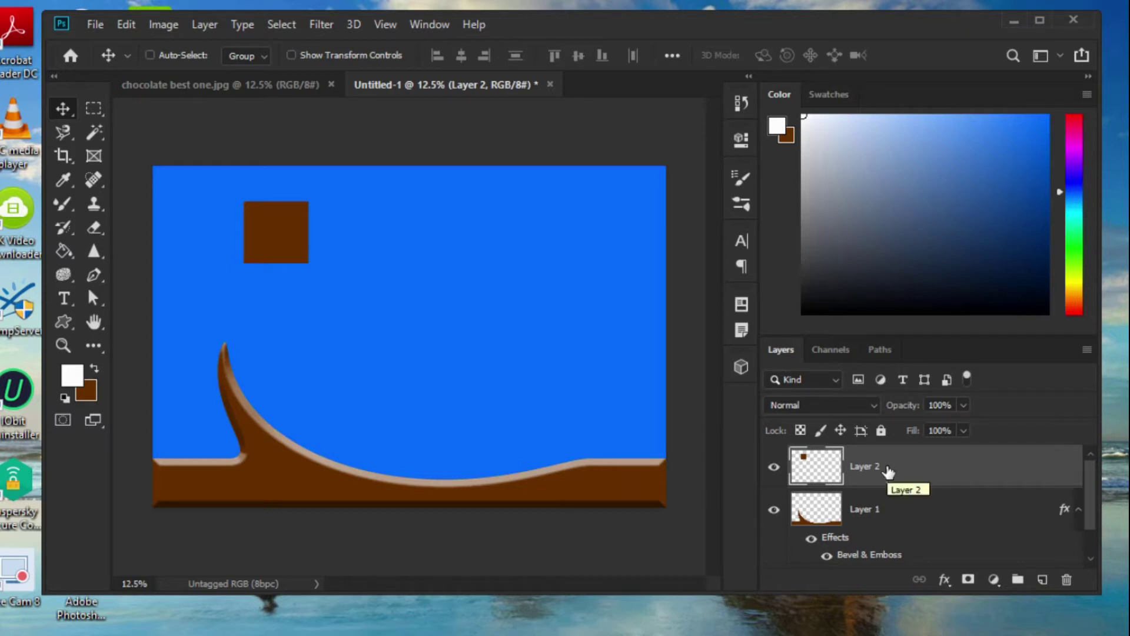
pyautogui.rightClick(887, 471)
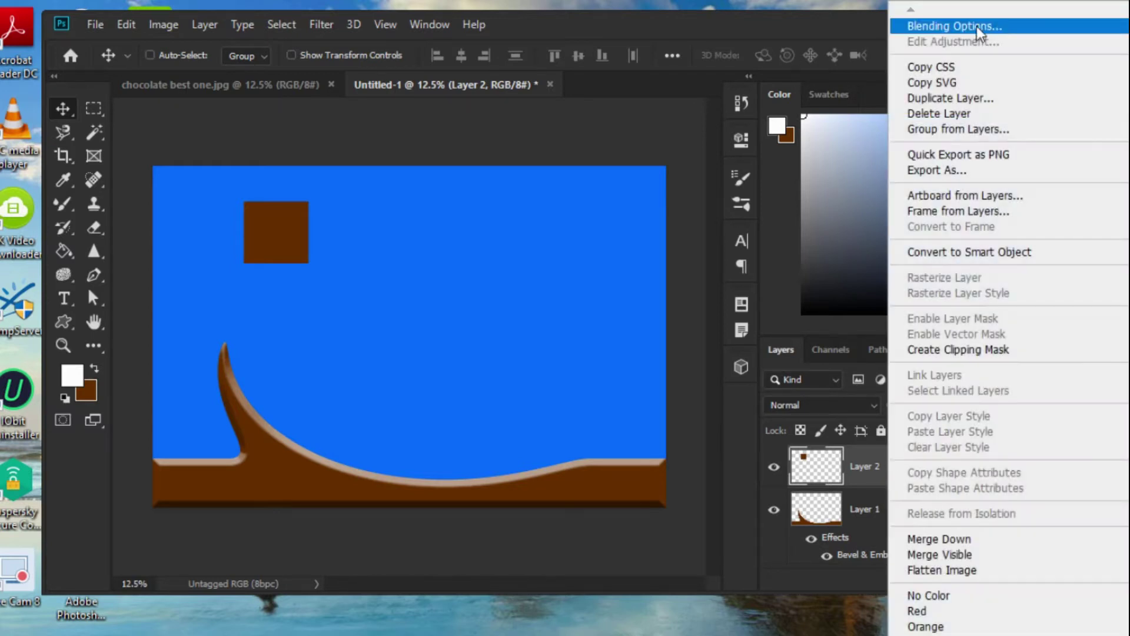
pyautogui.click(937, 23)
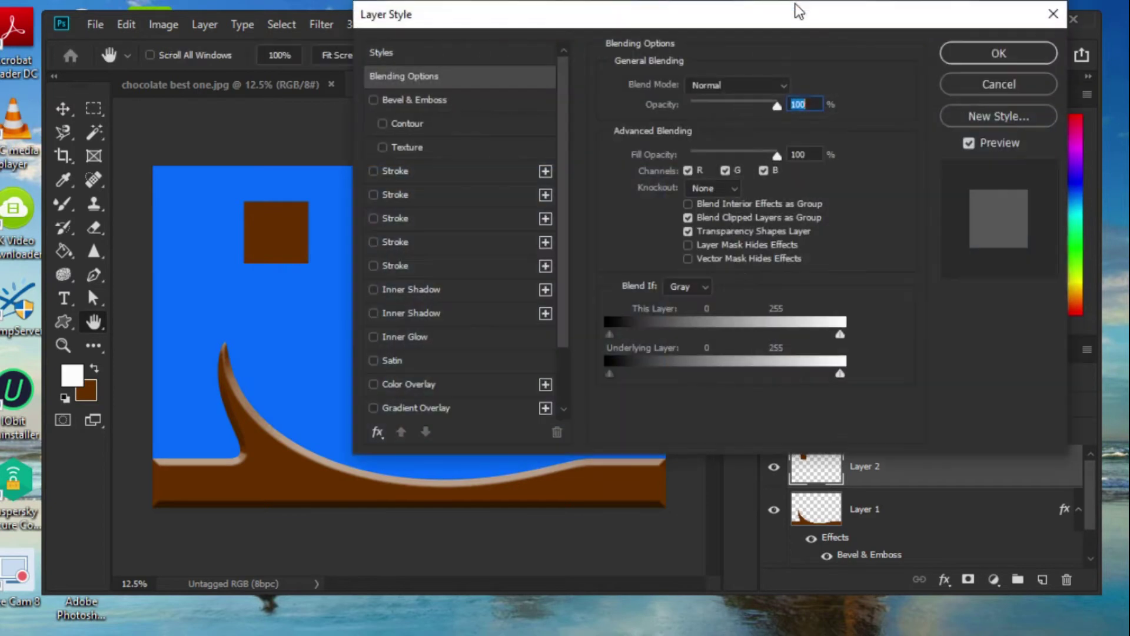
pyautogui.click(505, 106)
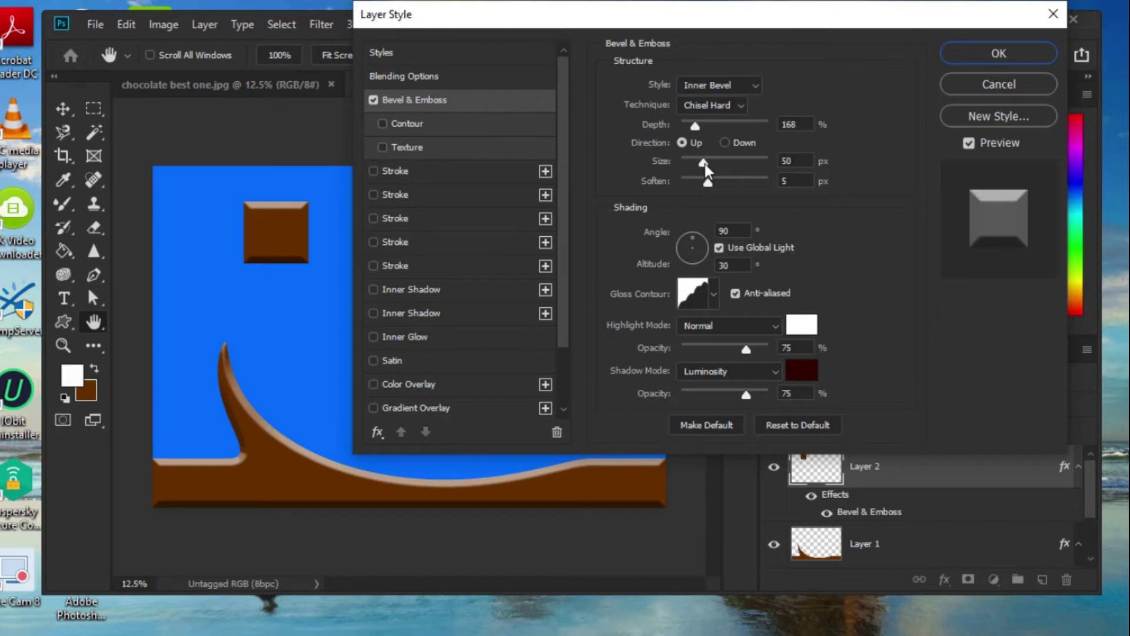
pyautogui.moveTo(708, 167); pyautogui.dragTo(706, 172)
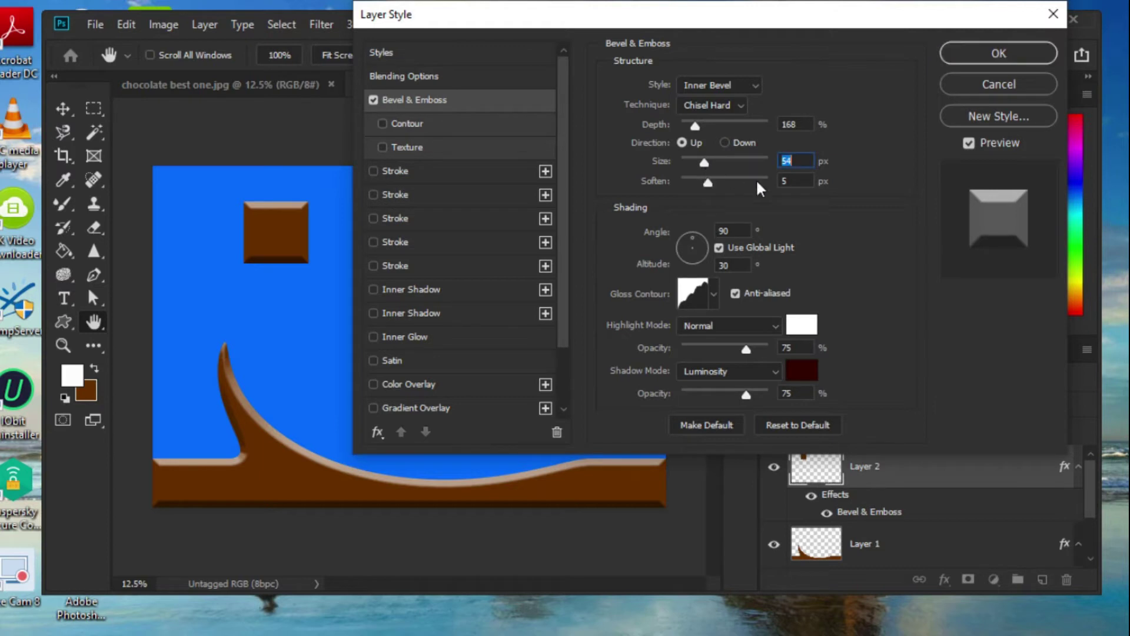
pyautogui.write('55')
pyautogui.click(724, 143)
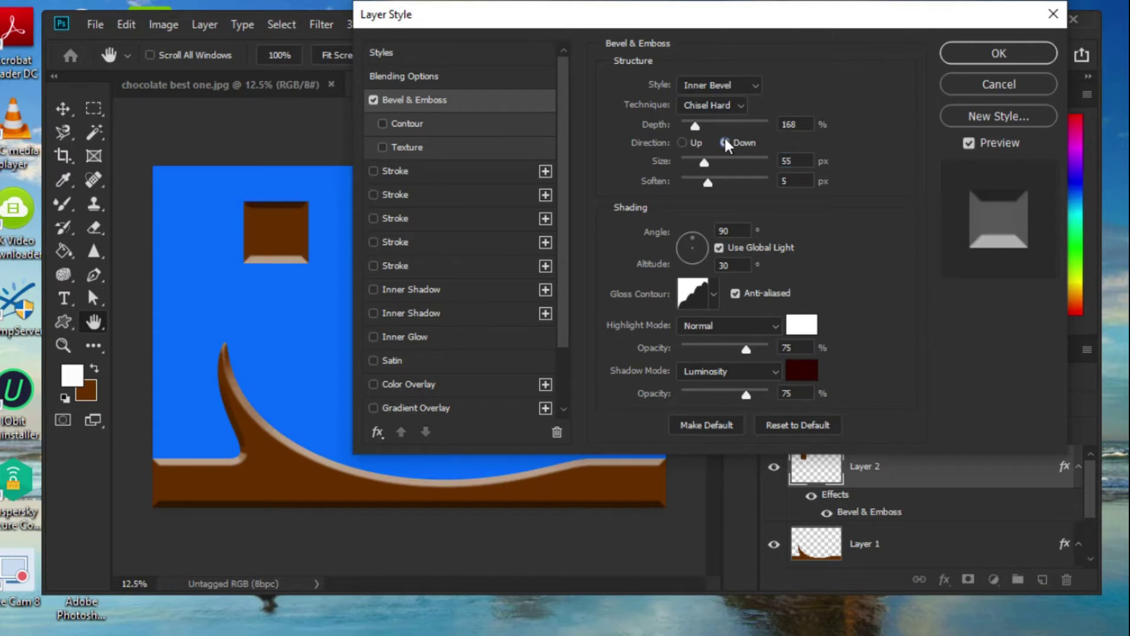
pyautogui.click(682, 141)
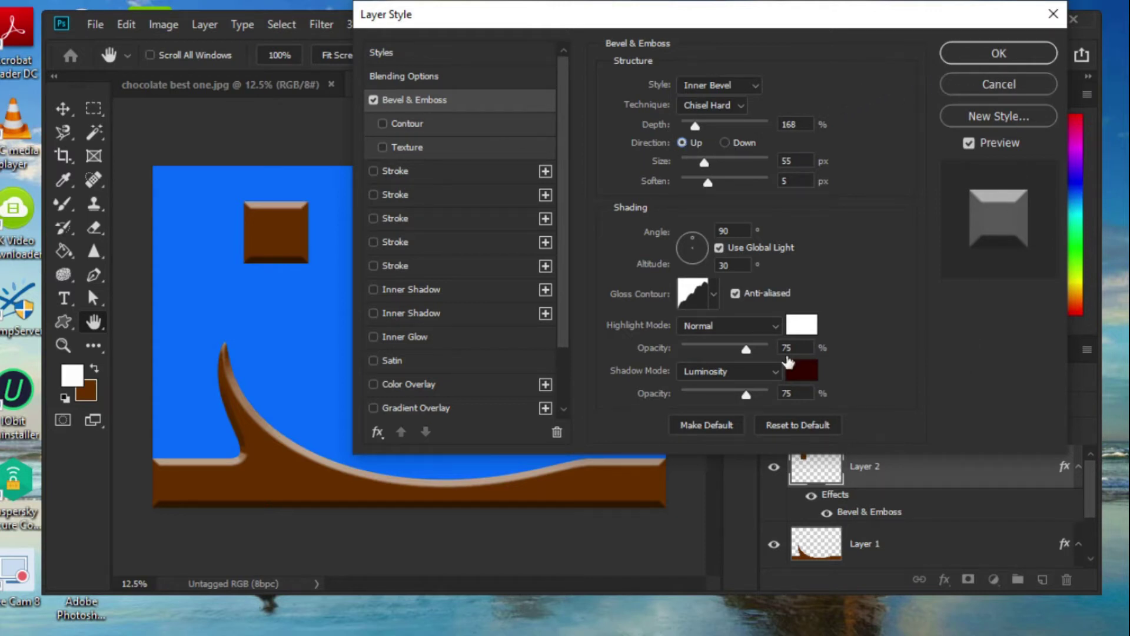
pyautogui.click(958, 50)
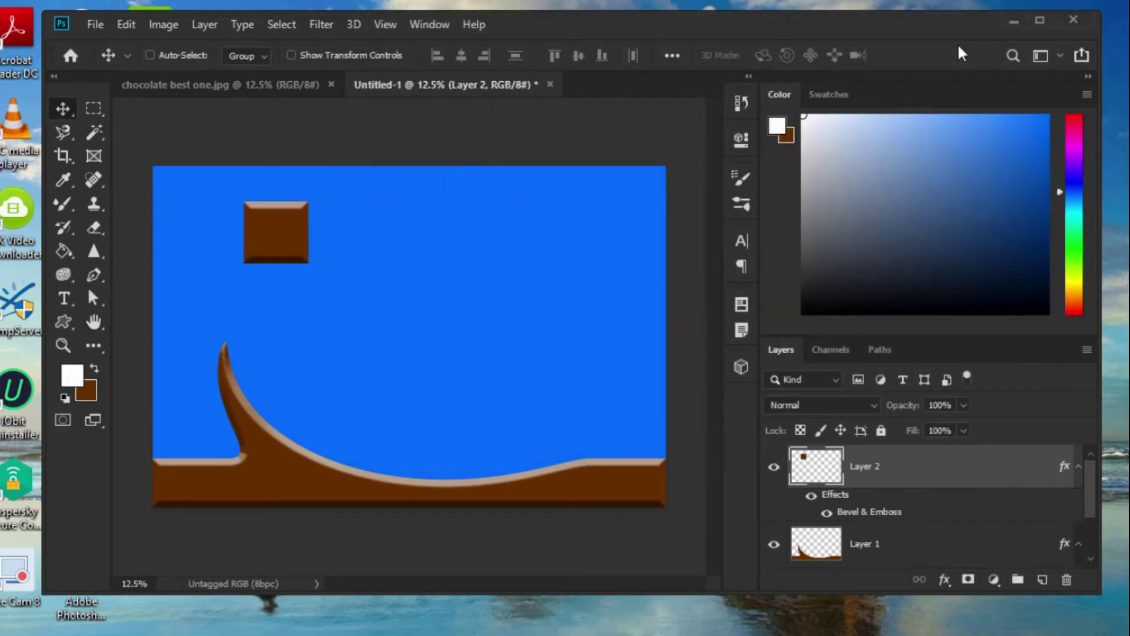
# Add the white text "Chocolate" at 30 pt over the lower part of the brown square.
pyautogui.click(64, 300)
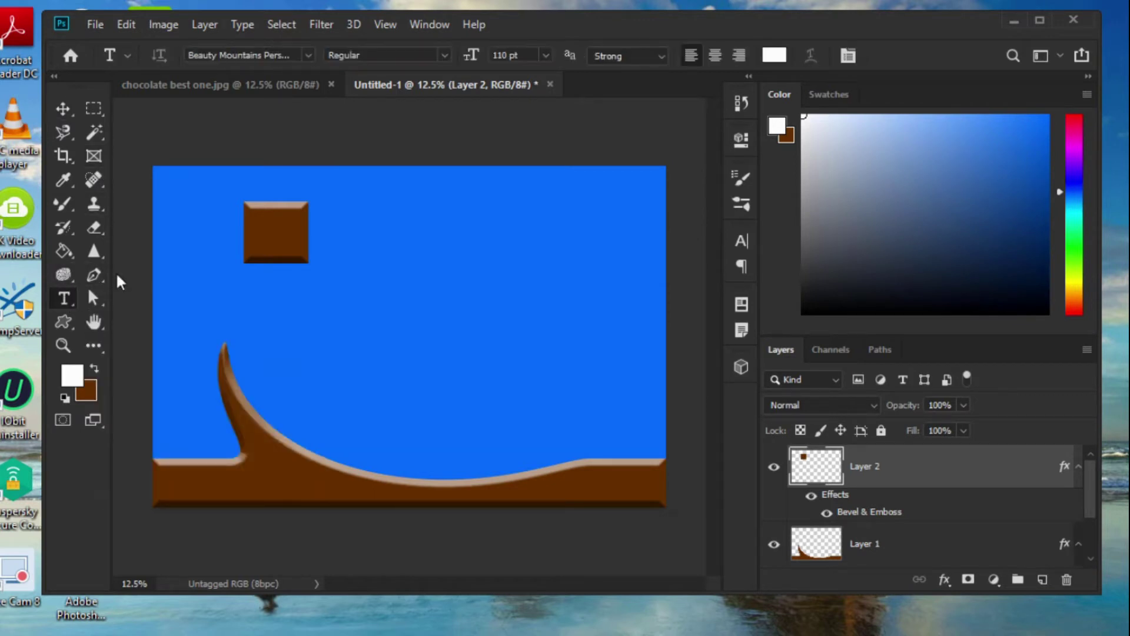
pyautogui.click(247, 252)
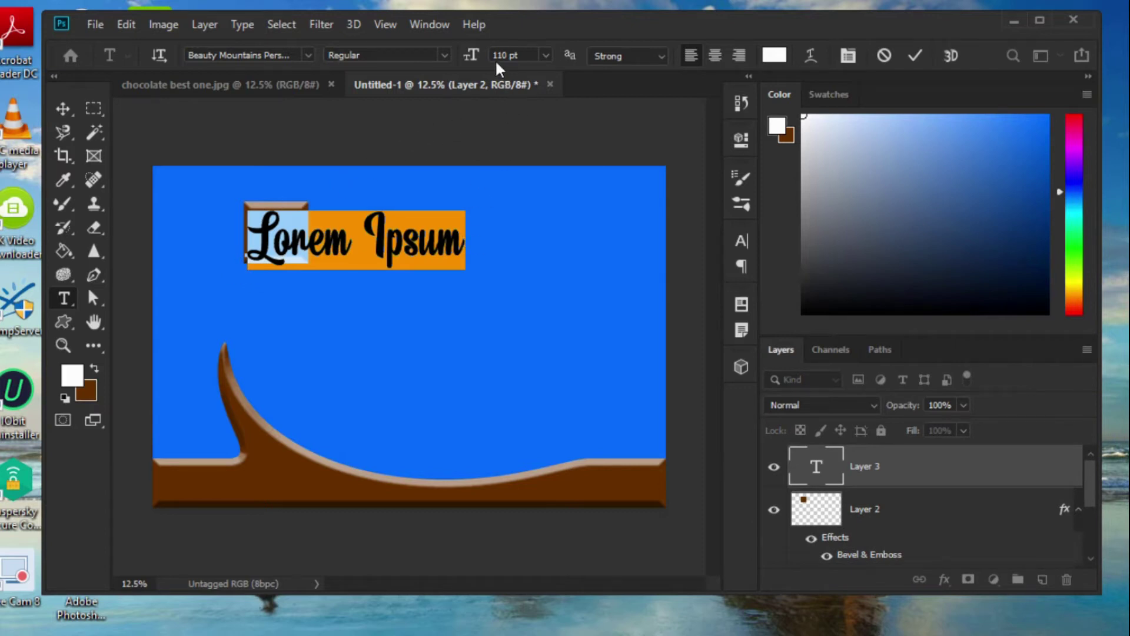
pyautogui.moveTo(507, 59); pyautogui.dragTo(488, 58)
pyautogui.write('30')
pyautogui.press('Return')
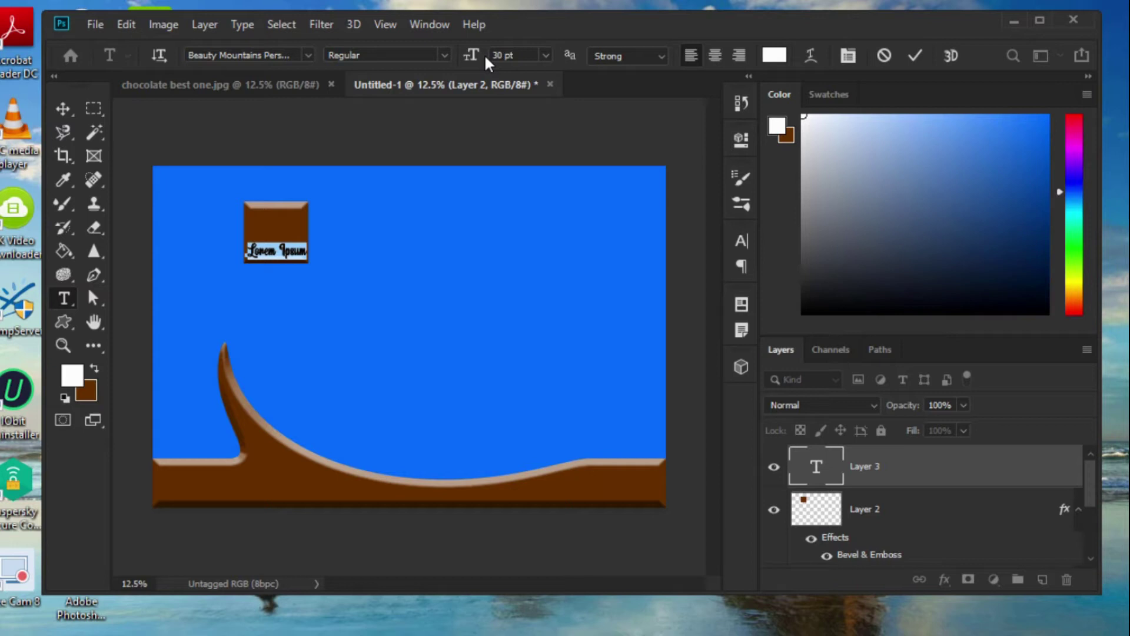
pyautogui.press('BackSpace')
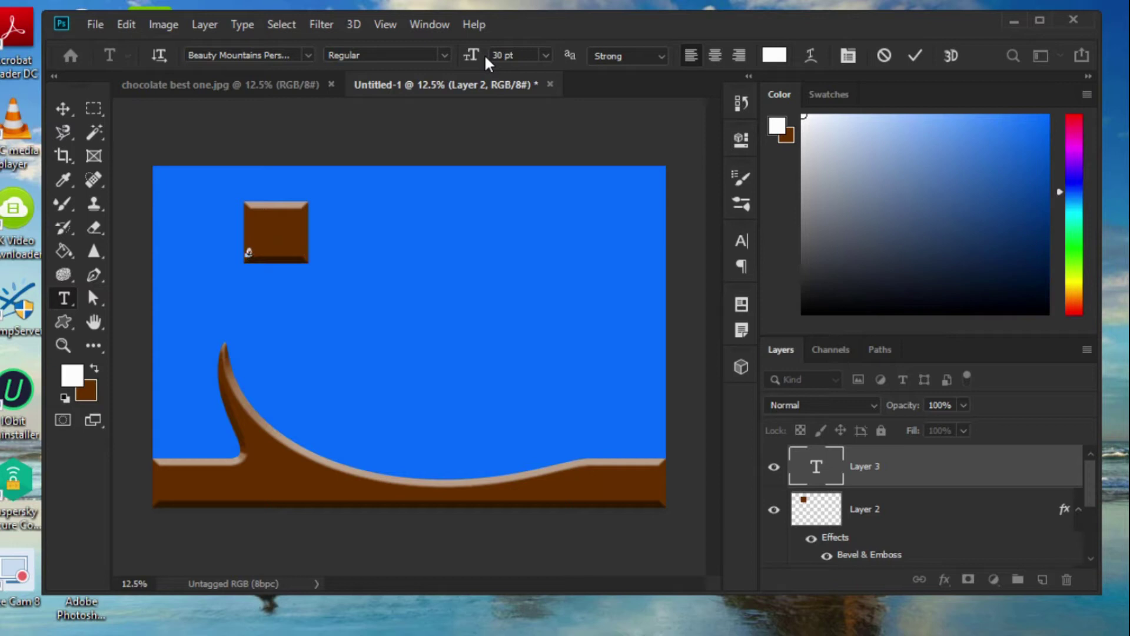
pyautogui.write('Chocolate')
pyautogui.click(914, 55)
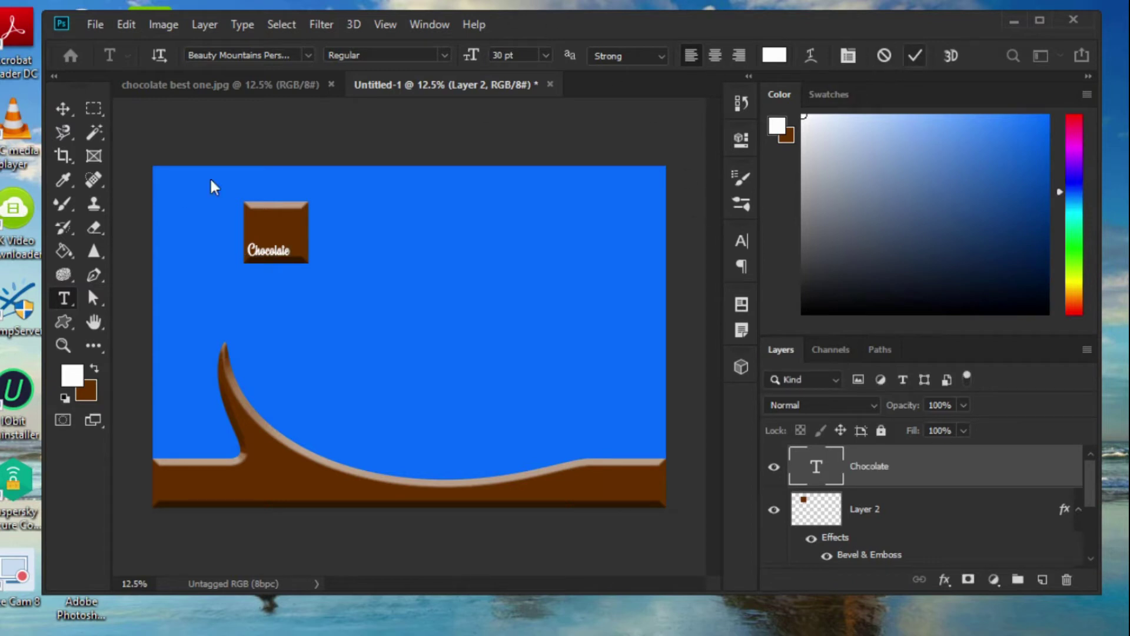
# Rotate the "Chocolate" text to about -42° and move it to the middle of the brown square.
pyautogui.click(62, 110)
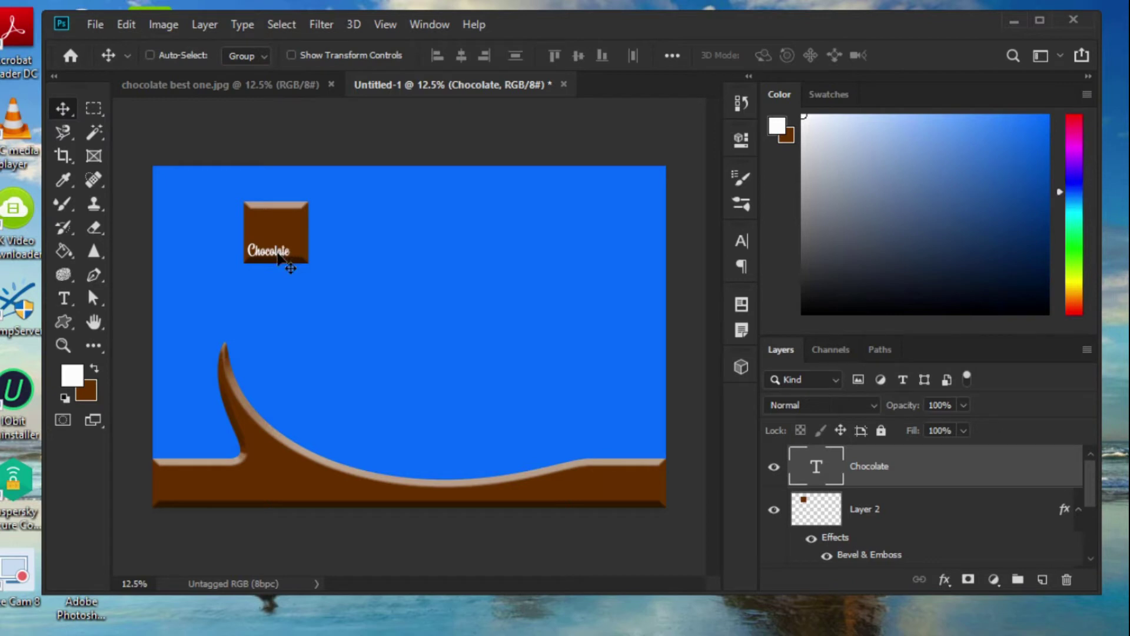
pyautogui.hotkey('ctrl', 't')
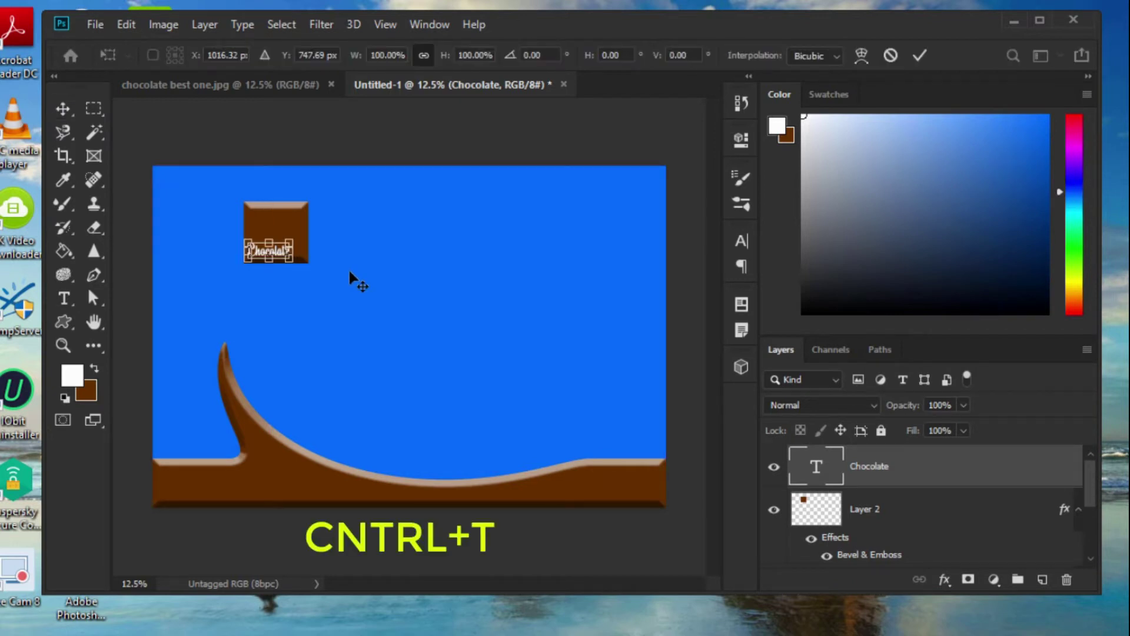
pyautogui.moveTo(334, 248); pyautogui.dragTo(342, 195)
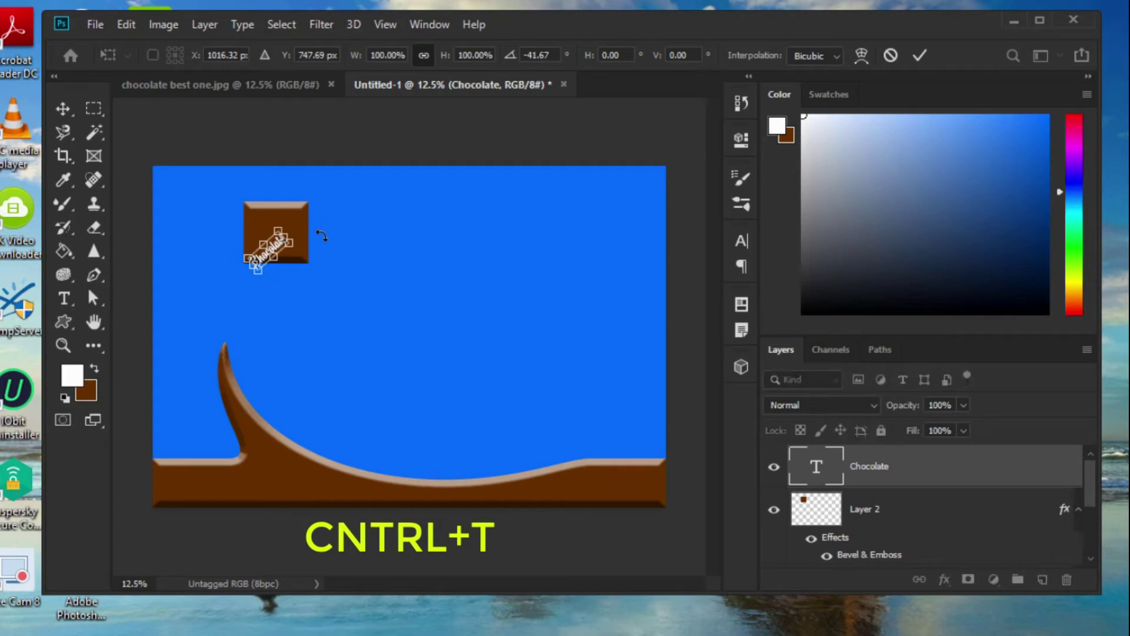
pyautogui.click(919, 57)
pyautogui.moveTo(268, 252); pyautogui.dragTo(276, 232)
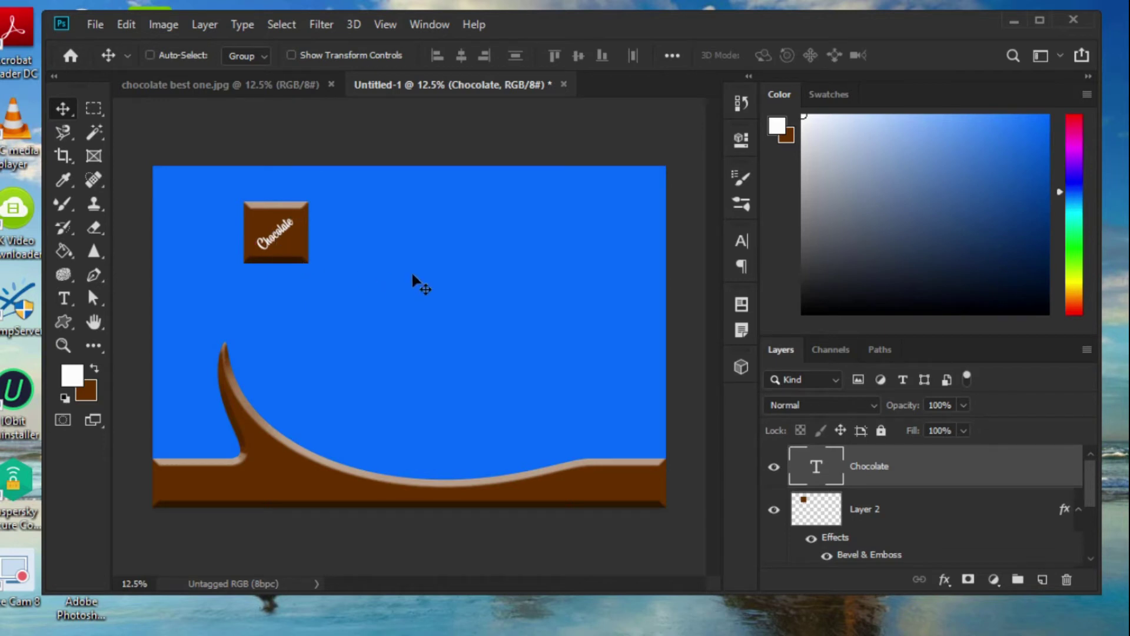
# Set the font size of the "Chocolate" text to 36 pt.
pyautogui.doubleClick(283, 229)
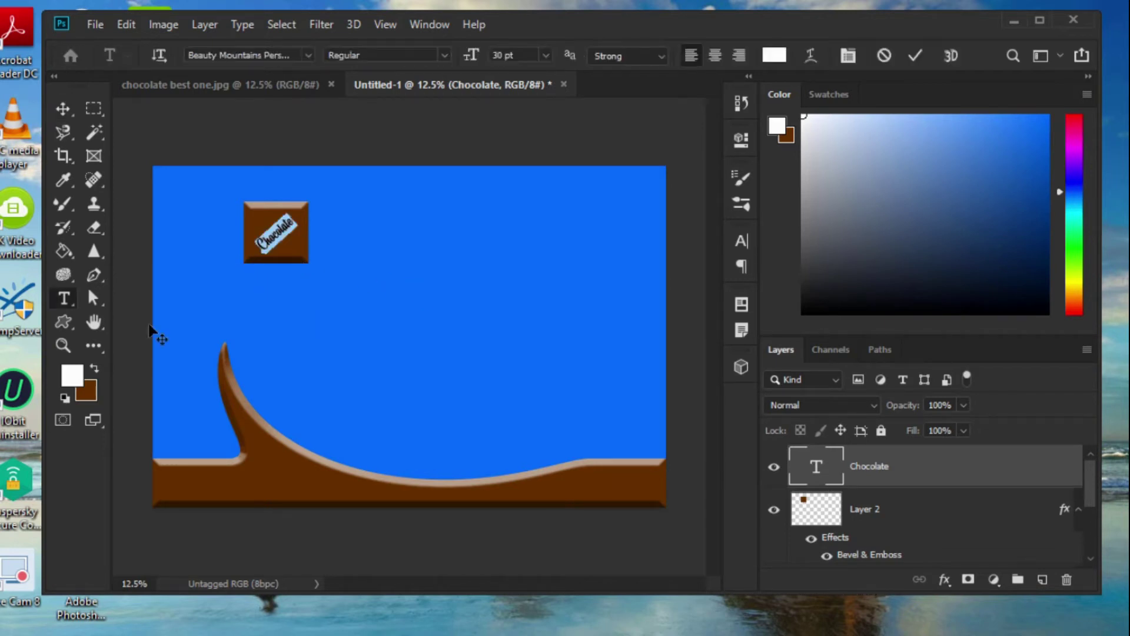
pyautogui.click(500, 54)
pyautogui.press('BackSpace')
pyautogui.write('6')
pyautogui.press('Return')
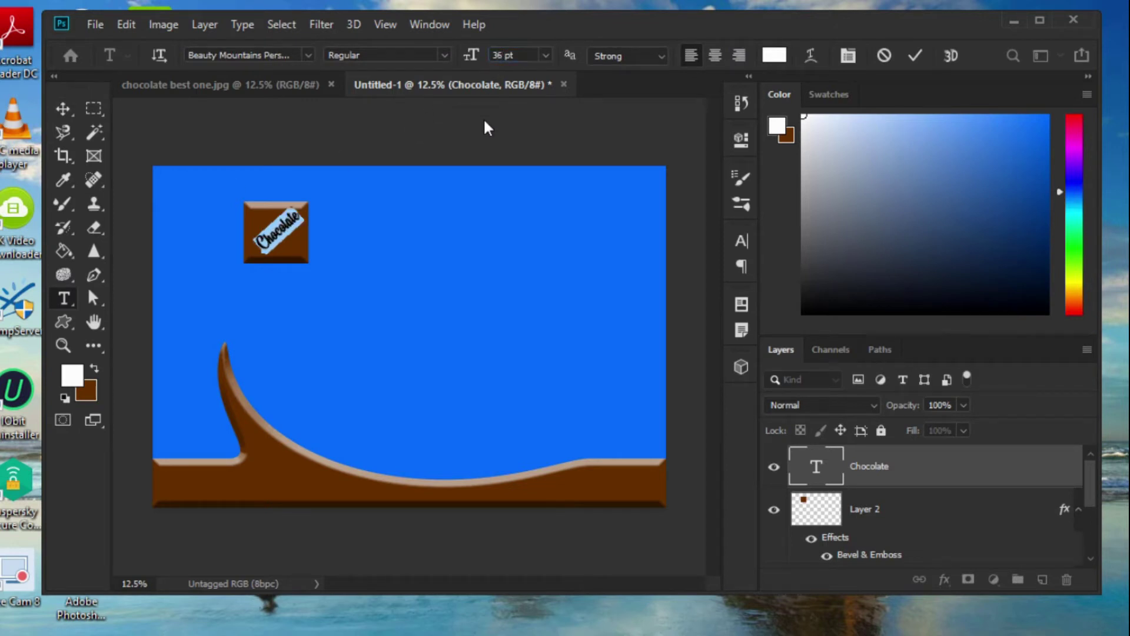
pyautogui.click(916, 54)
# Reposition the enlarged diagonal text so it sits centered on the brown square.
pyautogui.press('v')
pyautogui.hotkey('shift', 'Left')
pyautogui.hotkey('shift', 'Left')
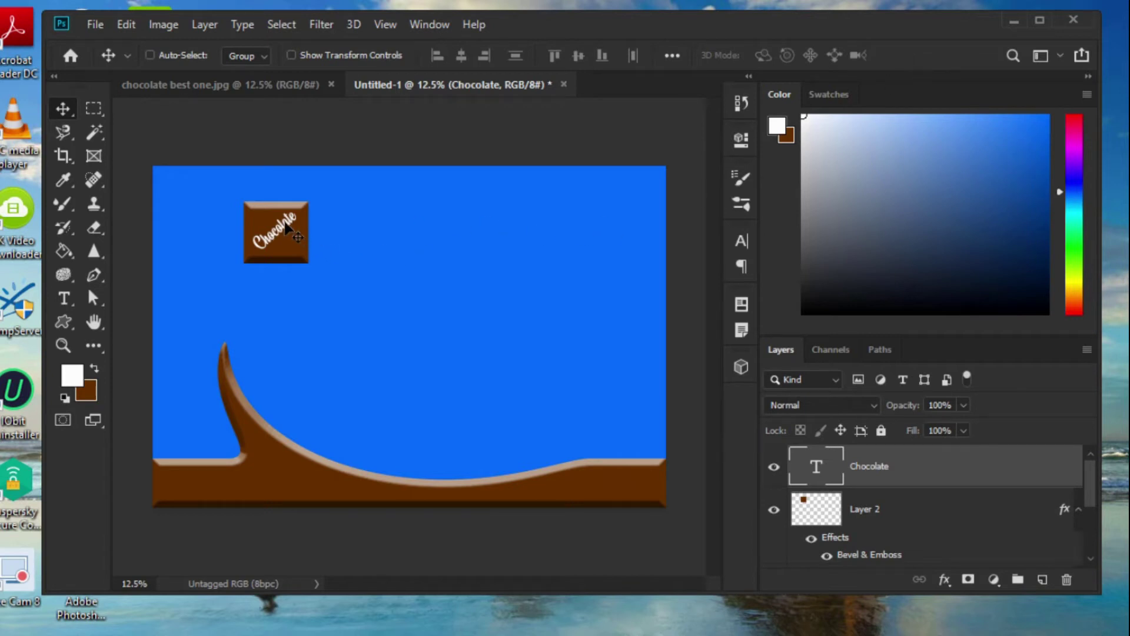
pyautogui.moveTo(286, 223); pyautogui.dragTo(284, 228)
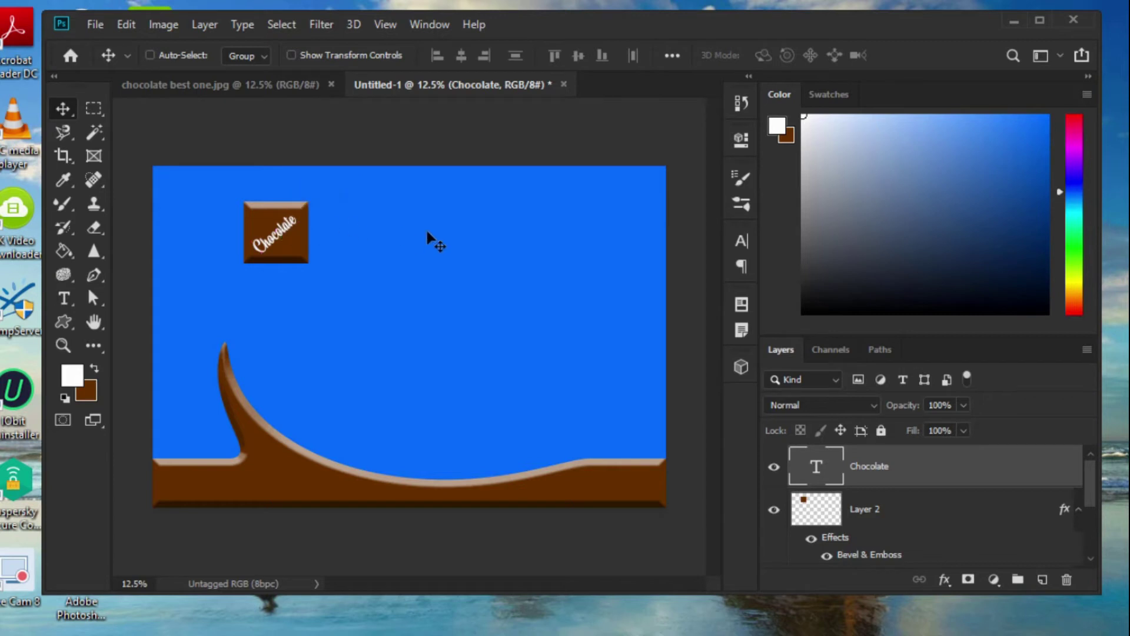
pyautogui.press('Up')
# Apply a Chisel Hard inner bevel and a brown color overlay in Normal blend mode to the "Chocolate" text layer.
pyautogui.rightClick(900, 474)
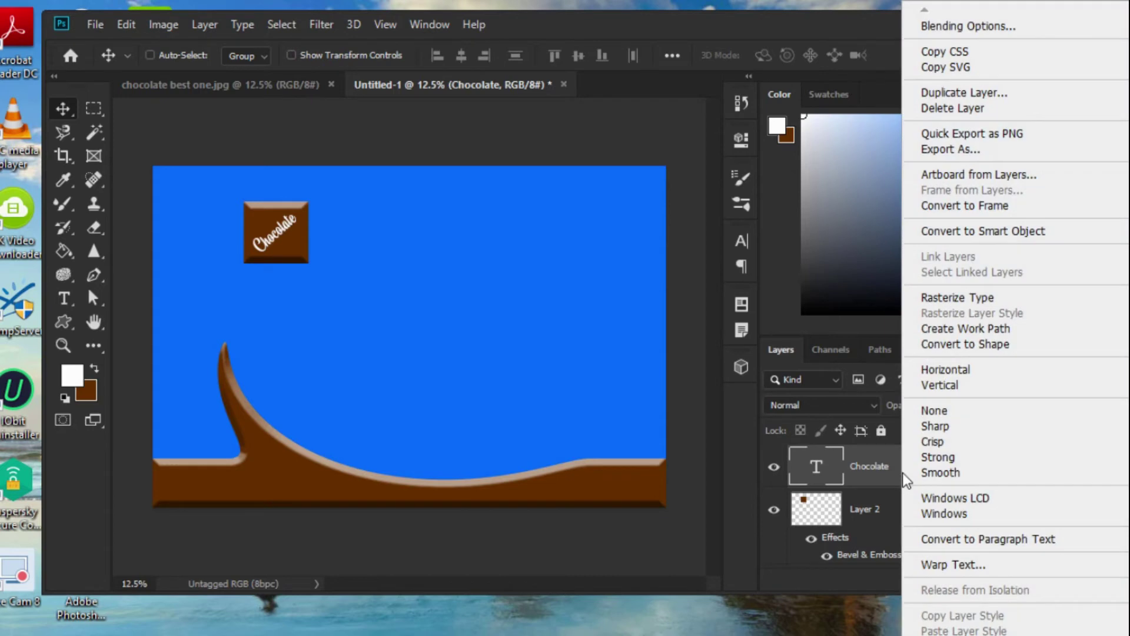
pyautogui.click(1043, 29)
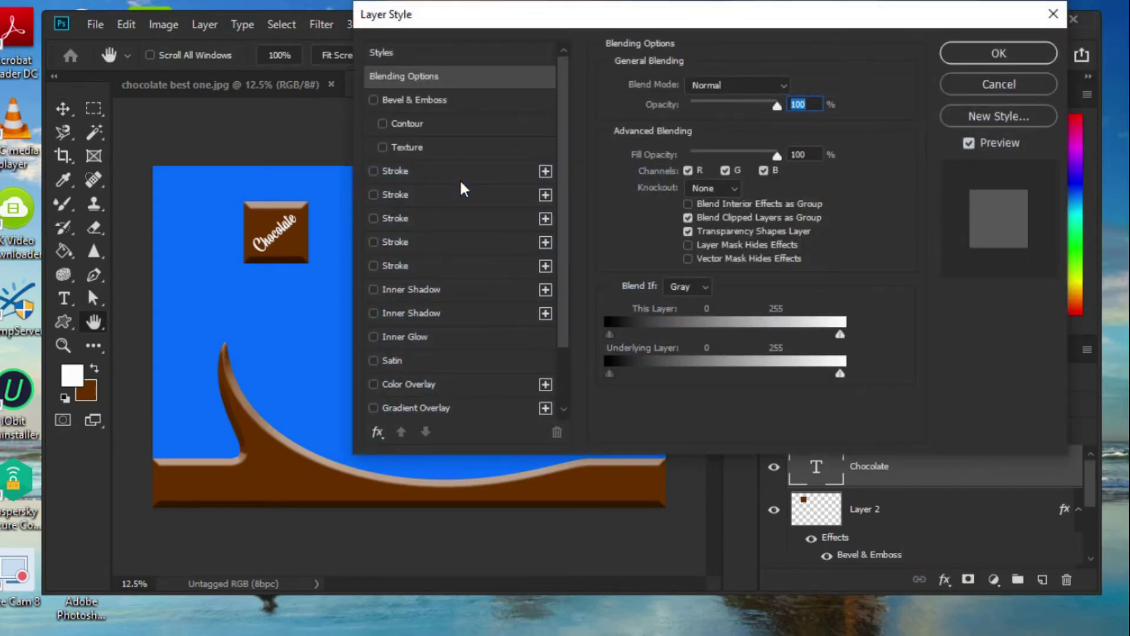
pyautogui.click(460, 99)
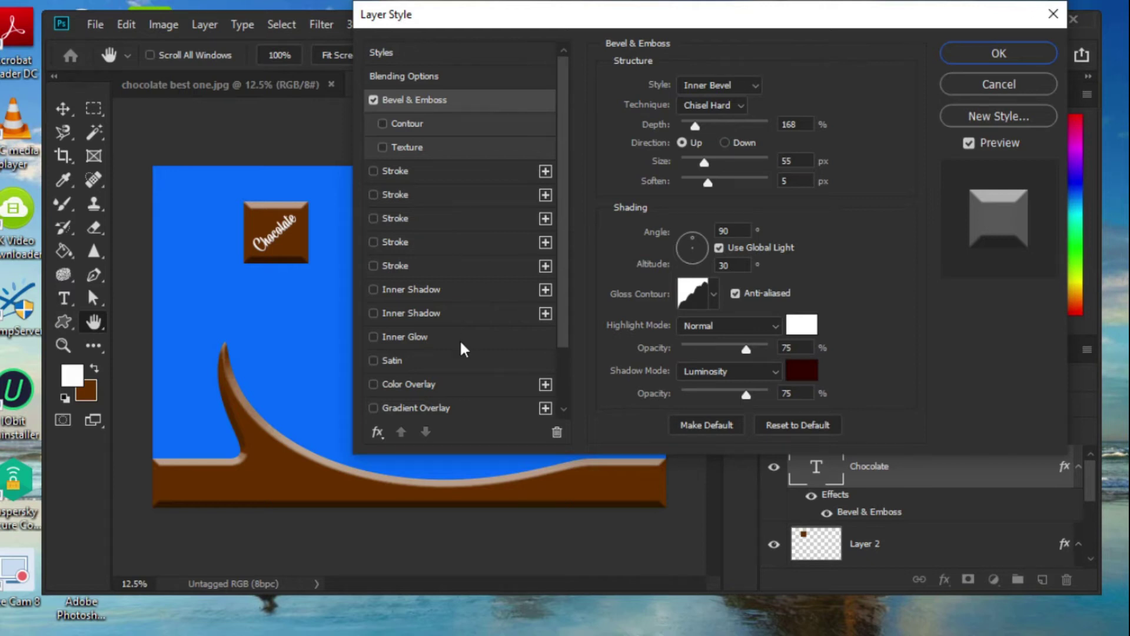
pyautogui.click(458, 386)
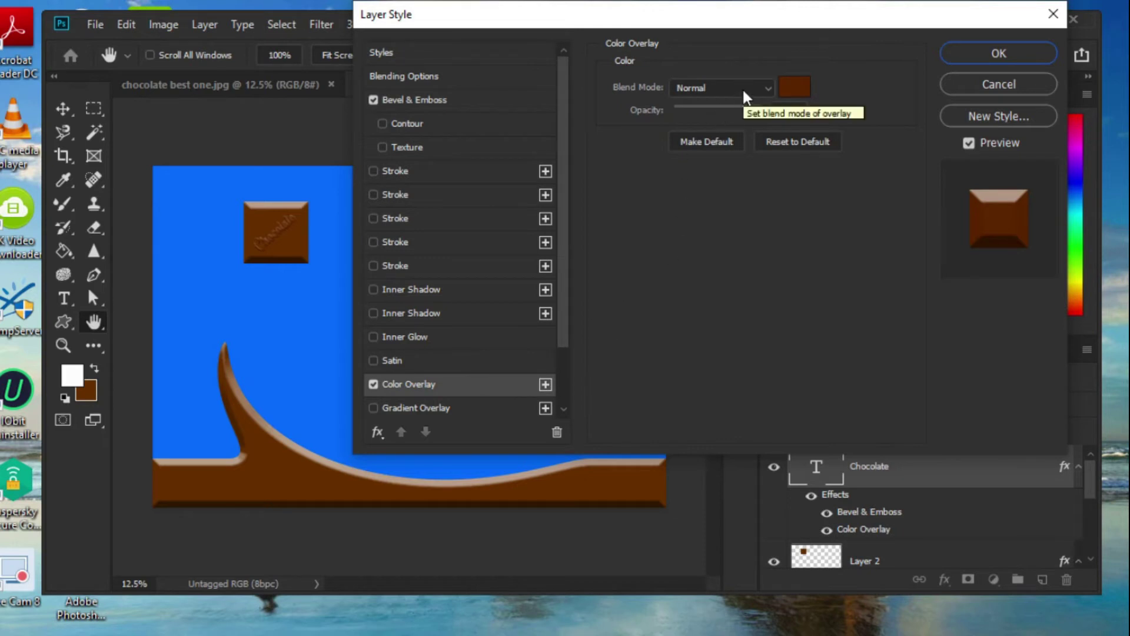
pyautogui.click(956, 54)
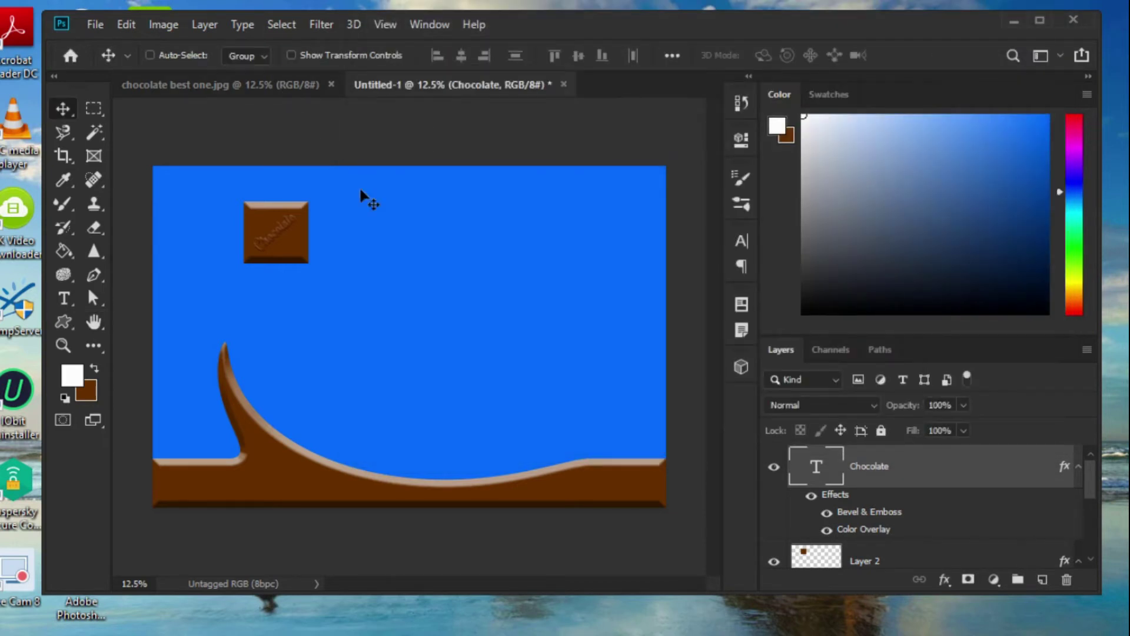
# Change the "Chocolate" text layer's bevel style to Emboss with direction Down.
pyautogui.rightClick(886, 476)
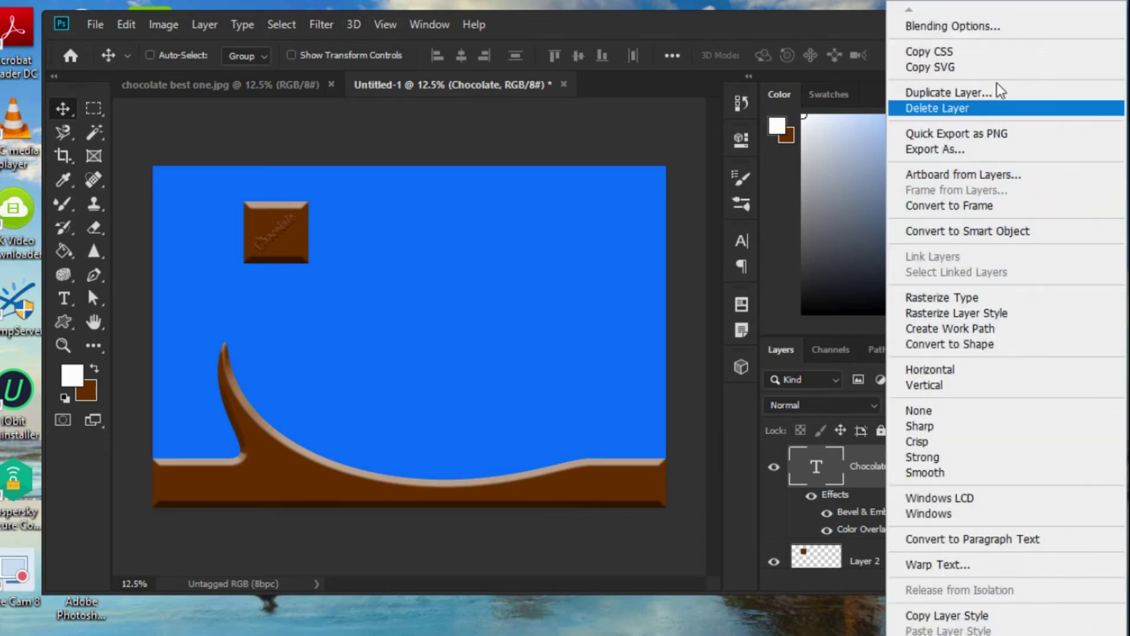
pyautogui.click(949, 27)
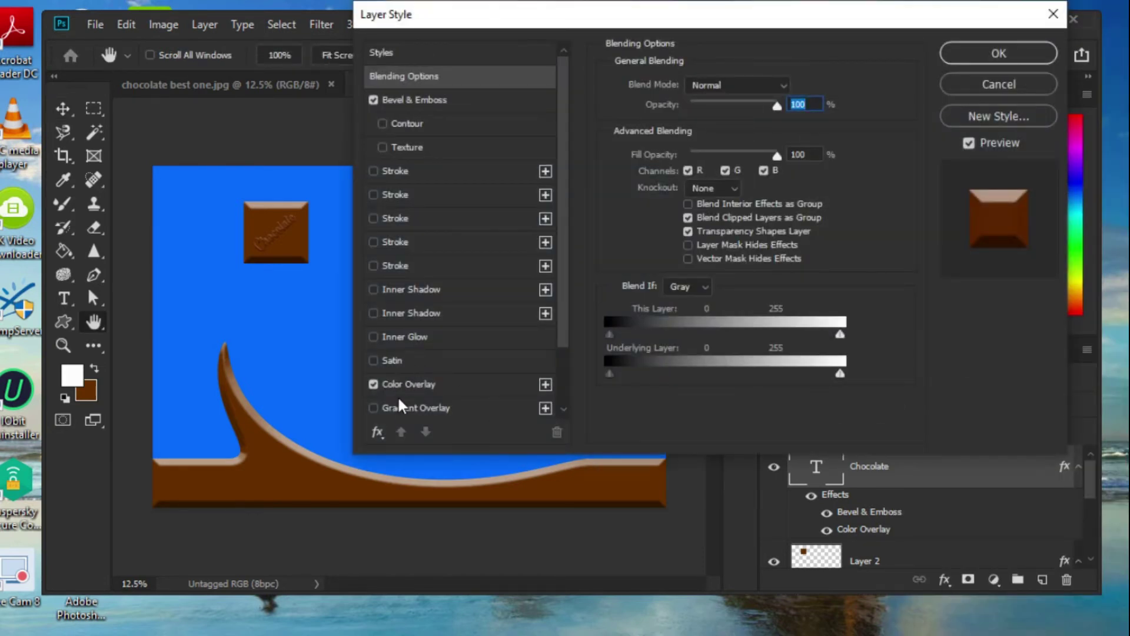
pyautogui.click(440, 99)
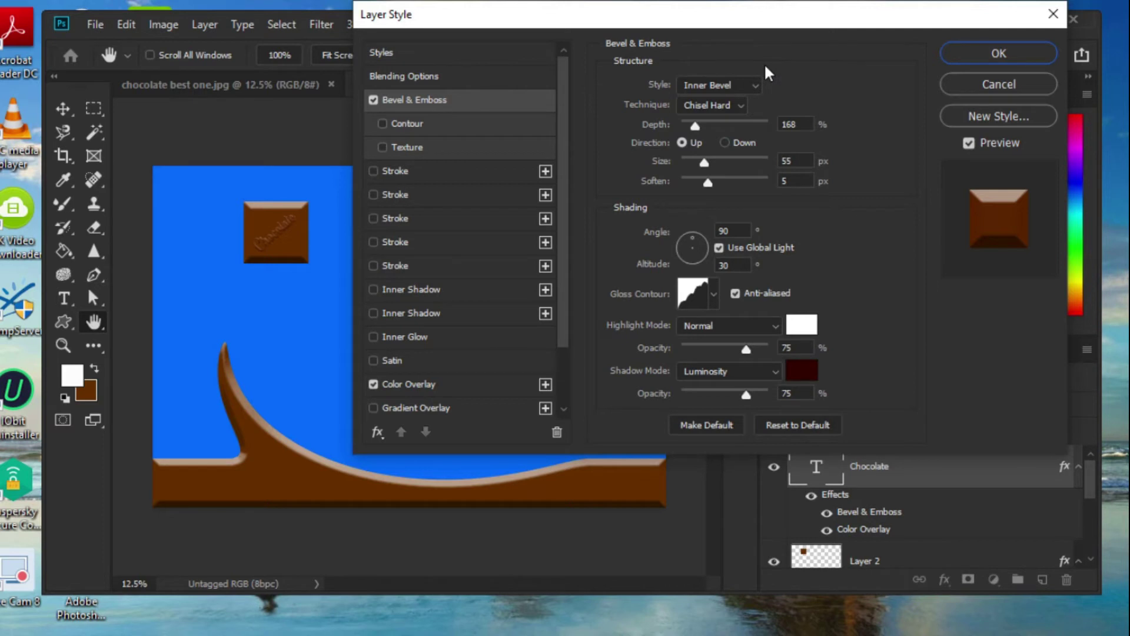
pyautogui.click(752, 84)
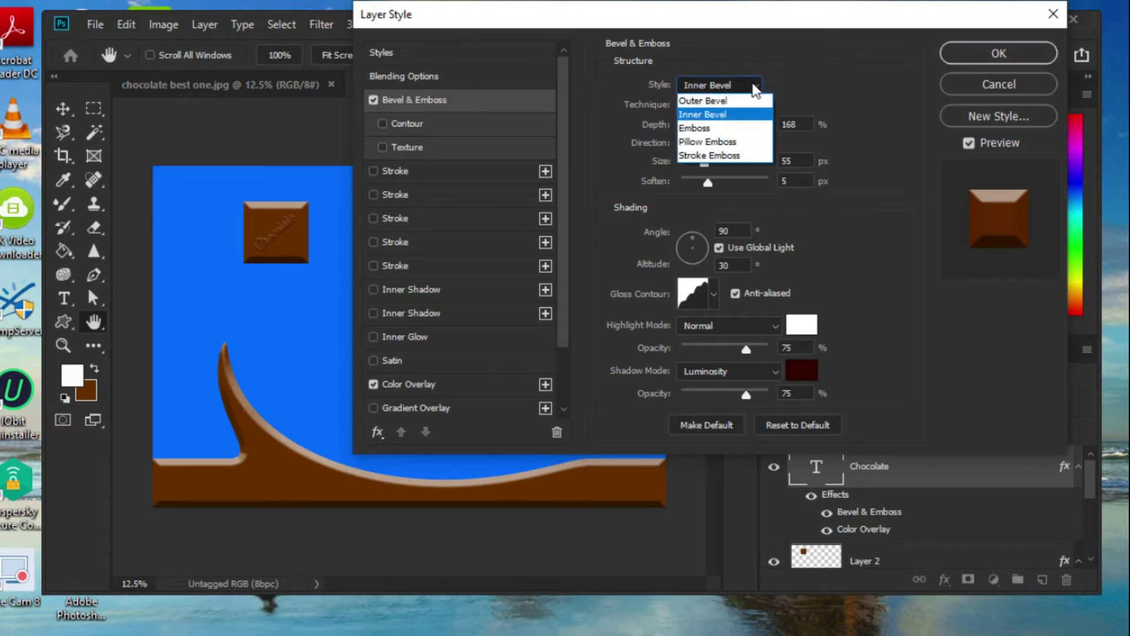
pyautogui.click(729, 128)
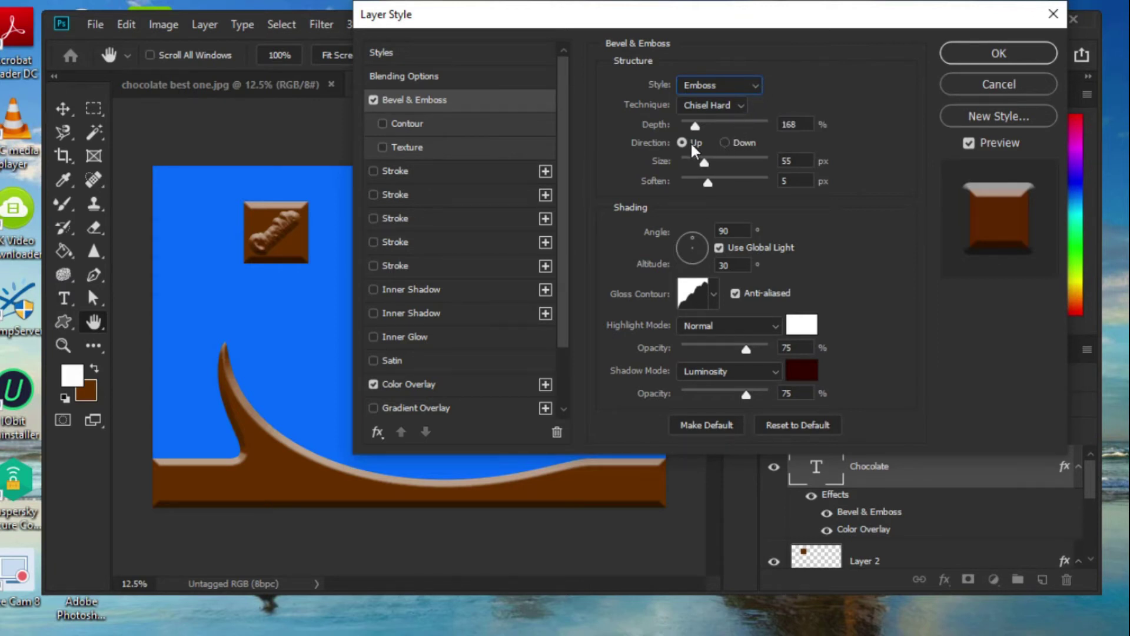
pyautogui.click(725, 143)
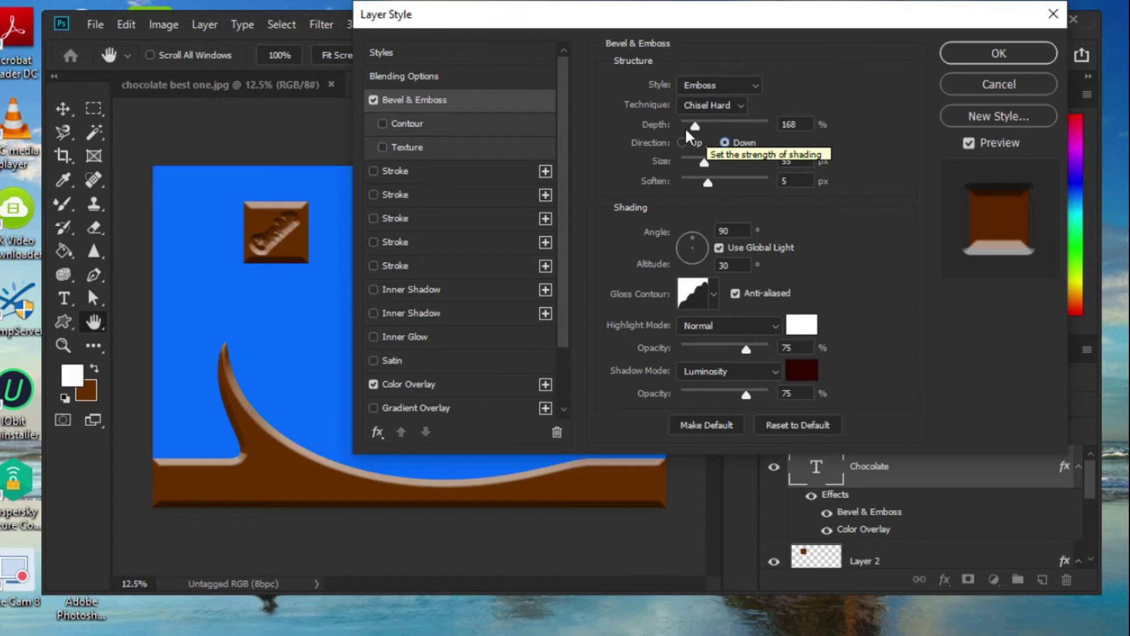
# Set the emboss depth of the "Chocolate" text layer to 30%.
pyautogui.click(795, 124)
pyautogui.doubleClick(795, 125)
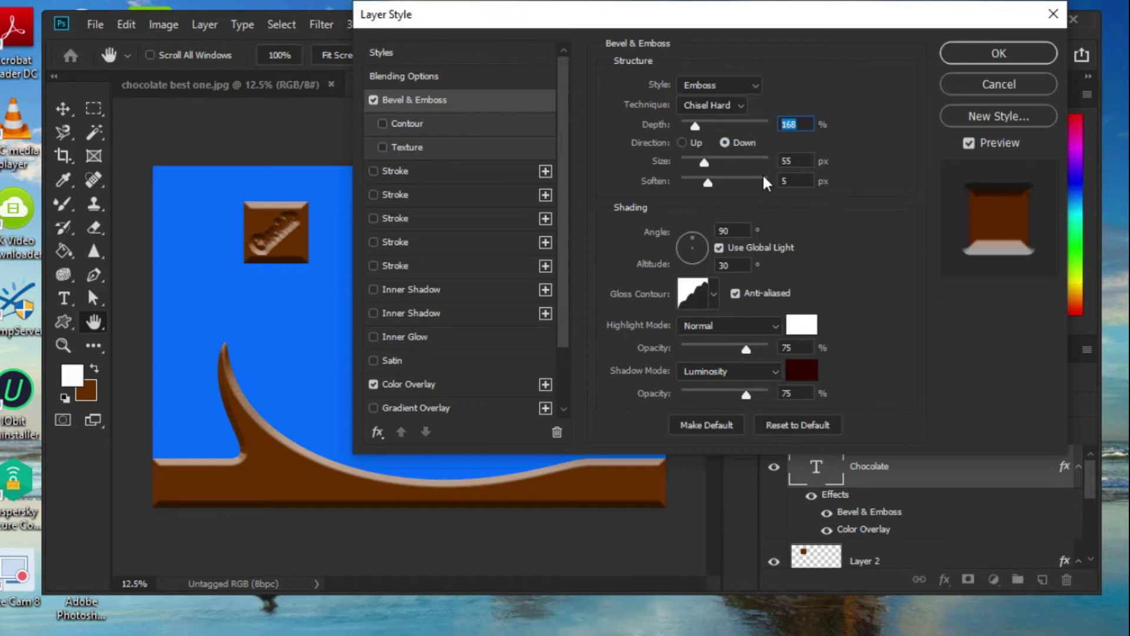
pyautogui.write('75')
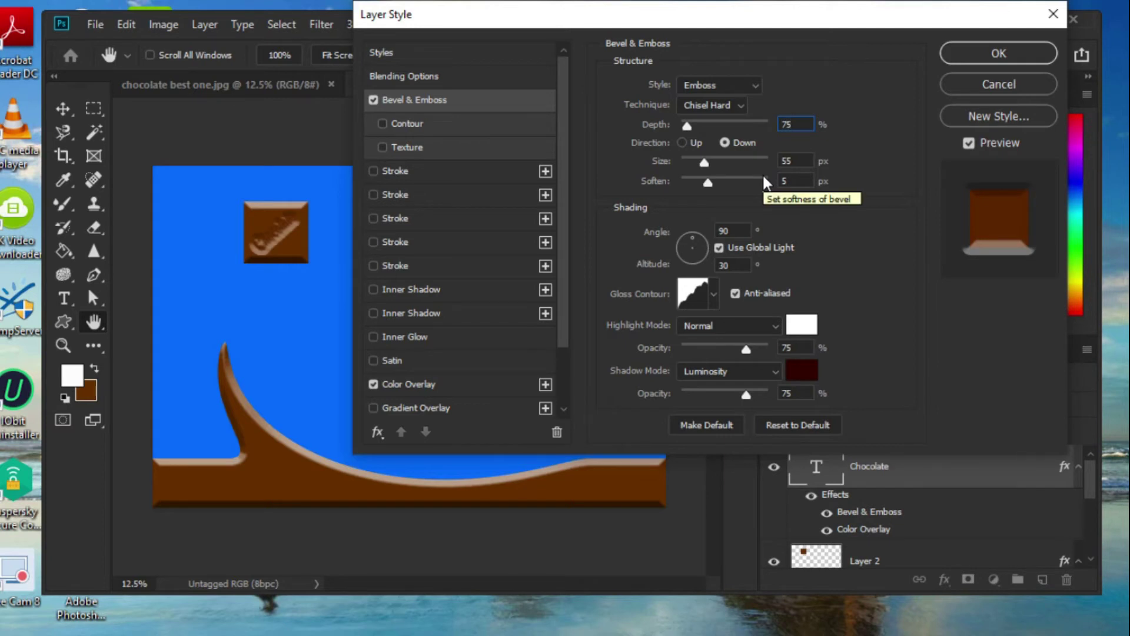
pyautogui.click(687, 127)
pyautogui.moveTo(687, 127); pyautogui.dragTo(686, 129)
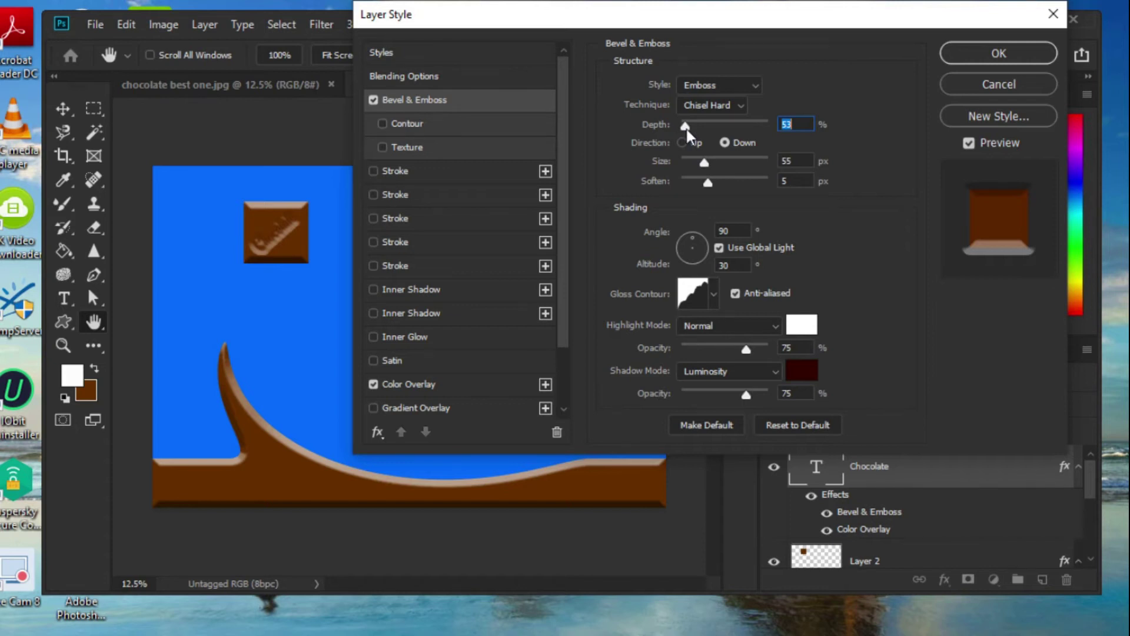
pyautogui.click(802, 127)
pyautogui.press('BackSpace')
pyautogui.press('BackSpace')
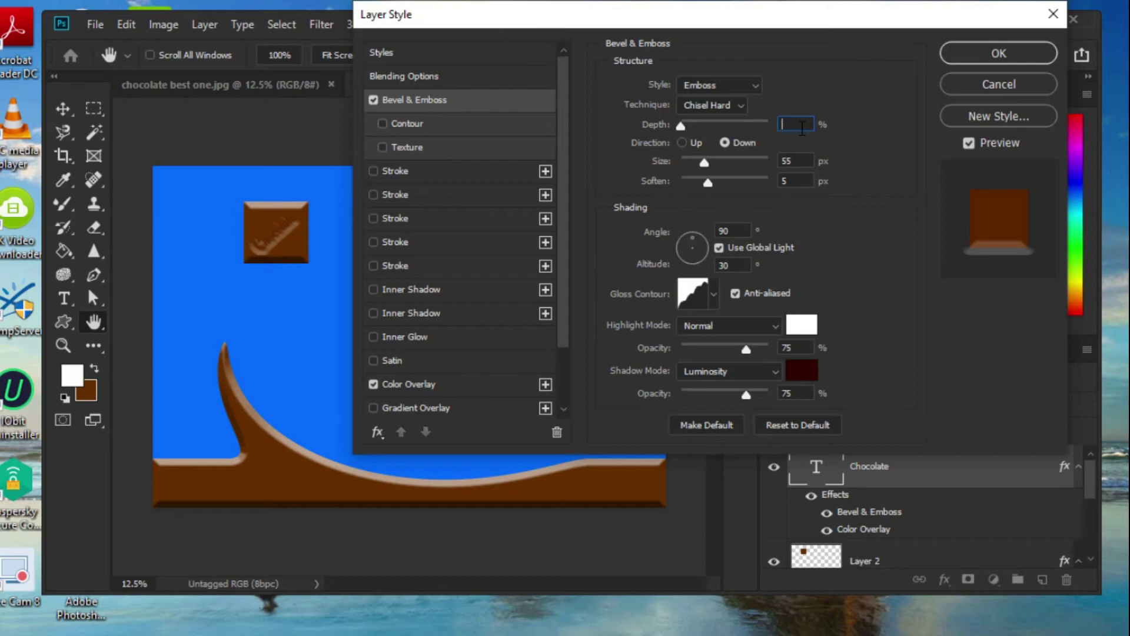
pyautogui.write('30')
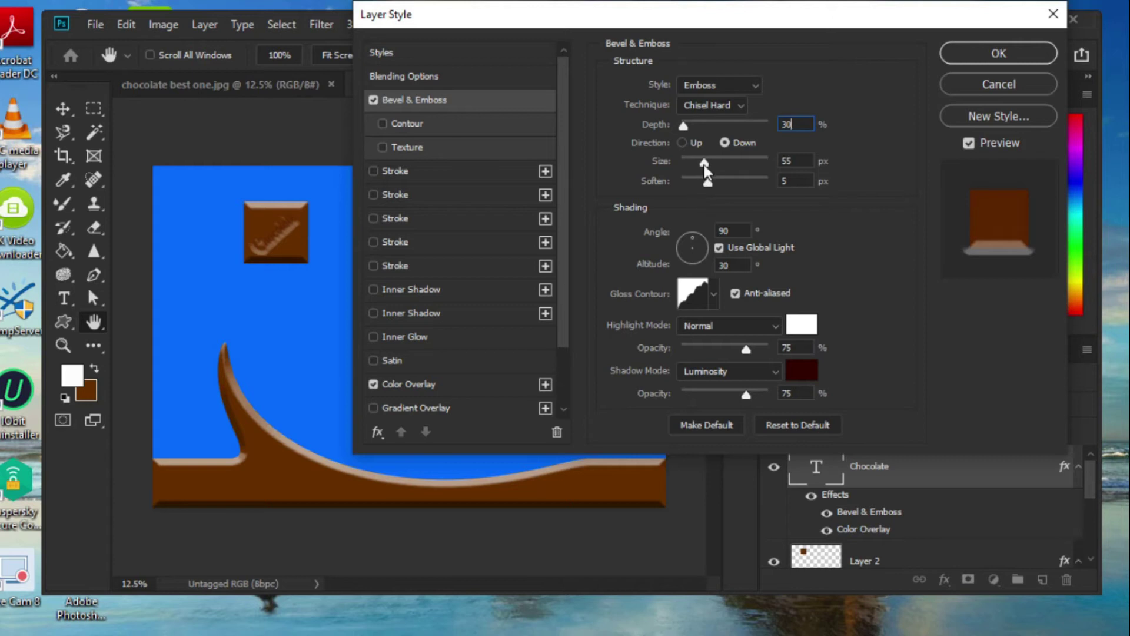
# Set the emboss size of the "Chocolate" text layer to 5 px.
pyautogui.moveTo(705, 163); pyautogui.dragTo(693, 183)
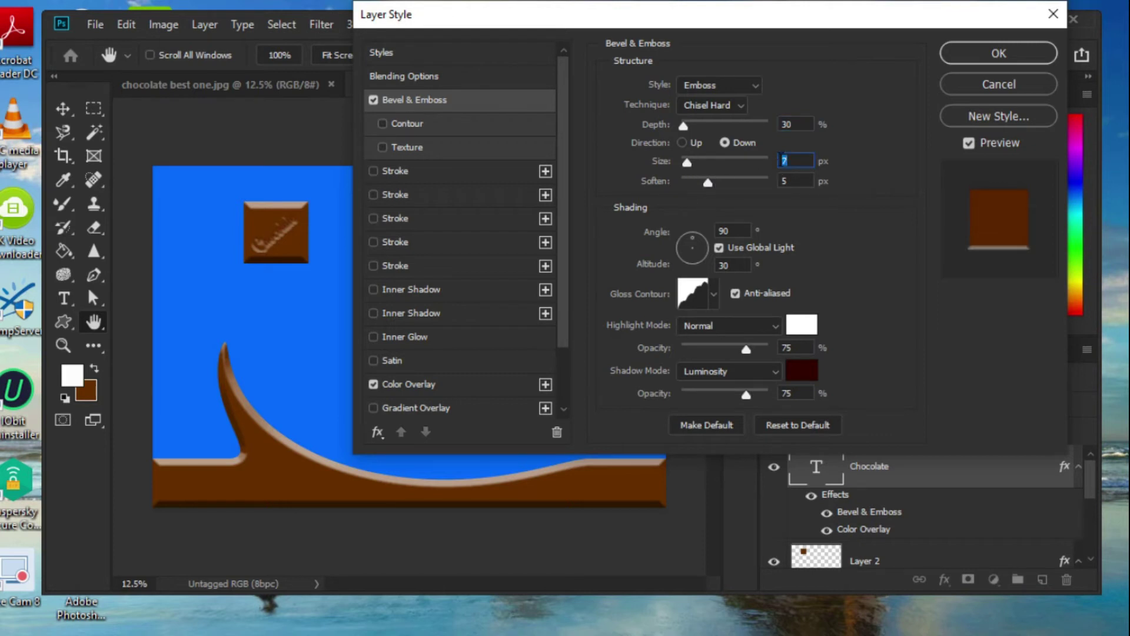
pyautogui.click(790, 160)
pyautogui.press('BackSpace')
pyautogui.write('5')
# Try the Rounded Steps, Linear and Rolling Slope - Descending gloss contours on the text's emboss.
pyautogui.click(712, 302)
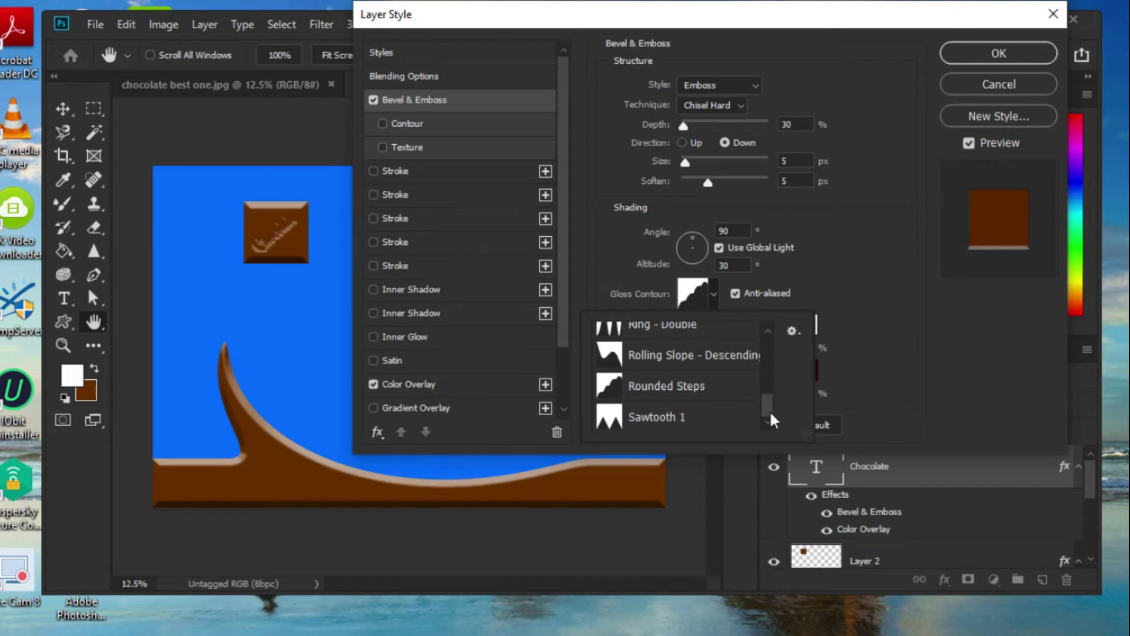
pyautogui.click(698, 399)
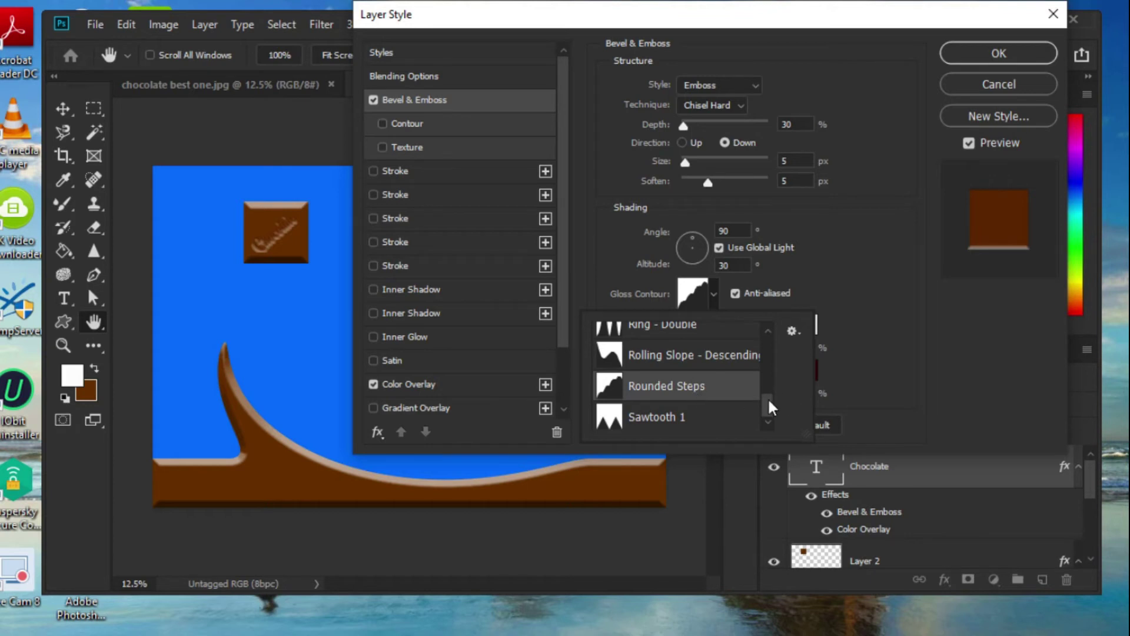
pyautogui.moveTo(768, 400); pyautogui.dragTo(765, 337)
pyautogui.click(716, 341)
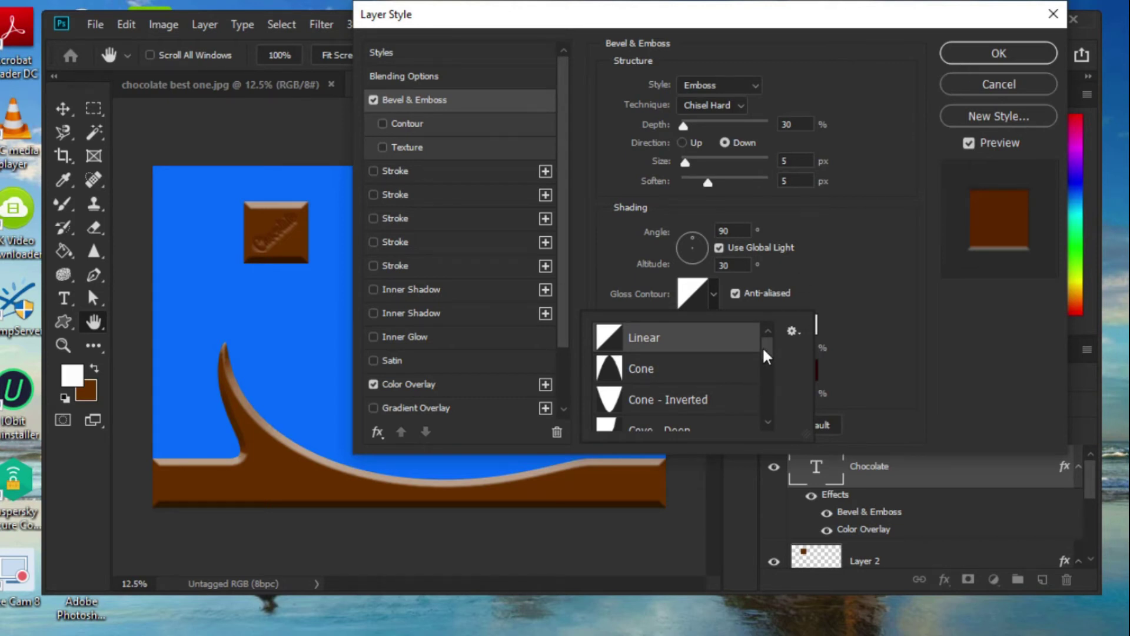
pyautogui.scroll(-5, 768, 405)
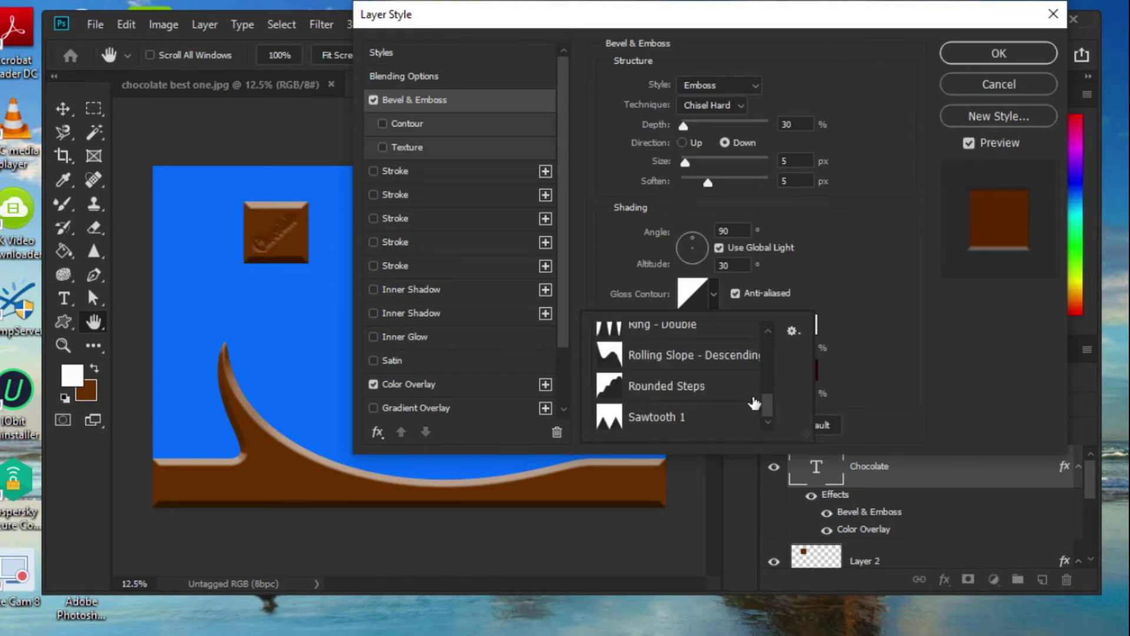
pyautogui.click(711, 330)
pyautogui.click(703, 363)
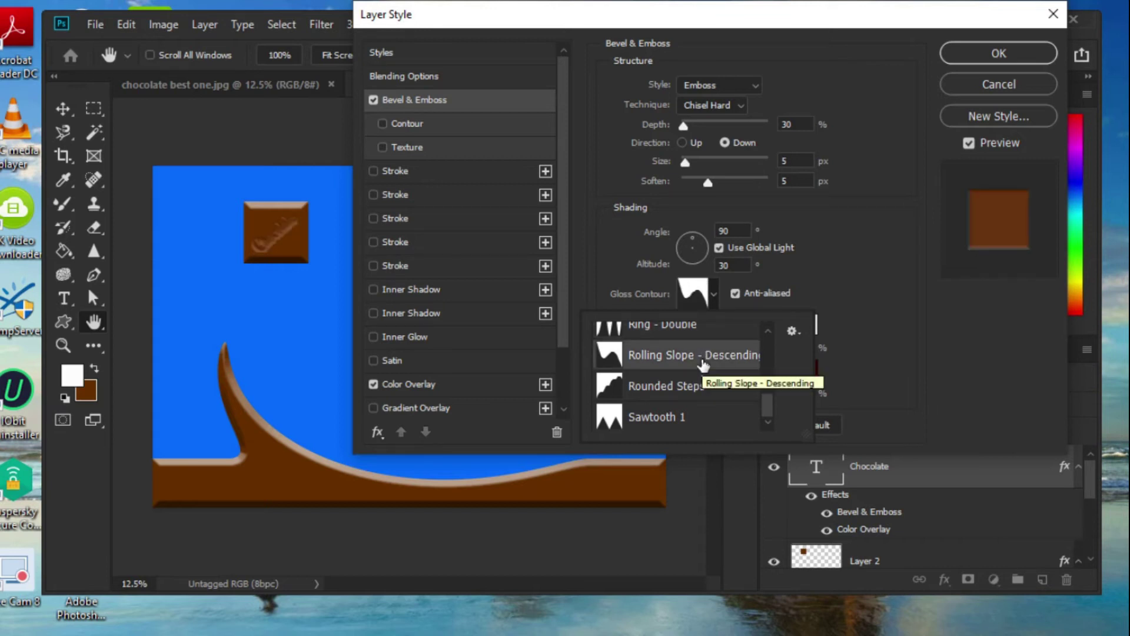
# Set the emboss gloss contour to Linear and apply the layer style to the "Chocolate" text.
pyautogui.moveTo(765, 401); pyautogui.dragTo(759, 337)
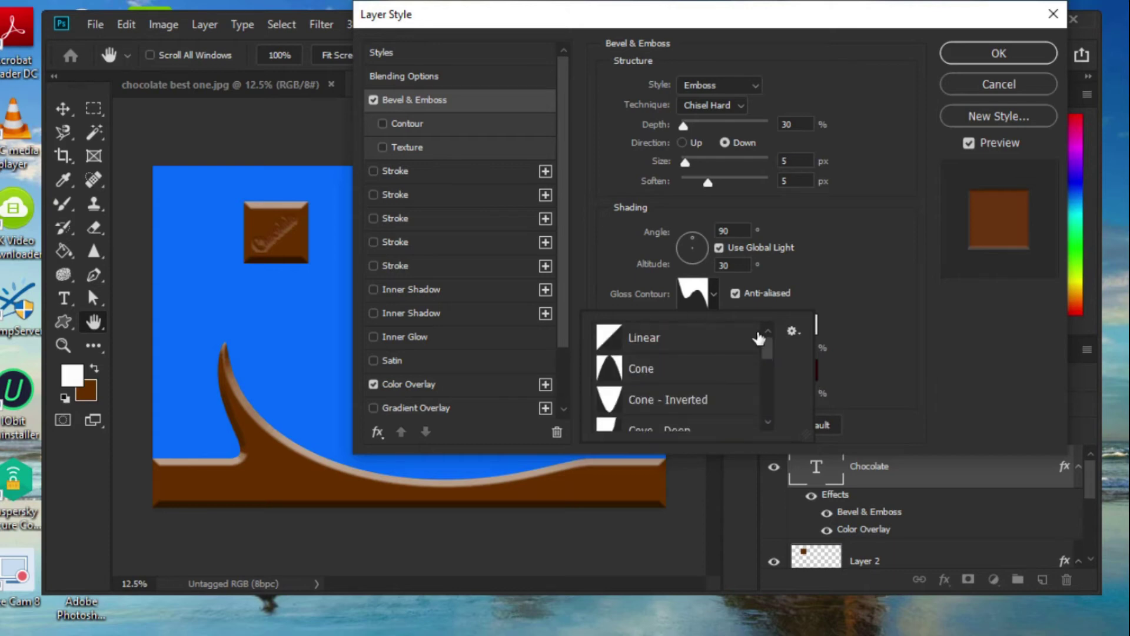
pyautogui.click(744, 340)
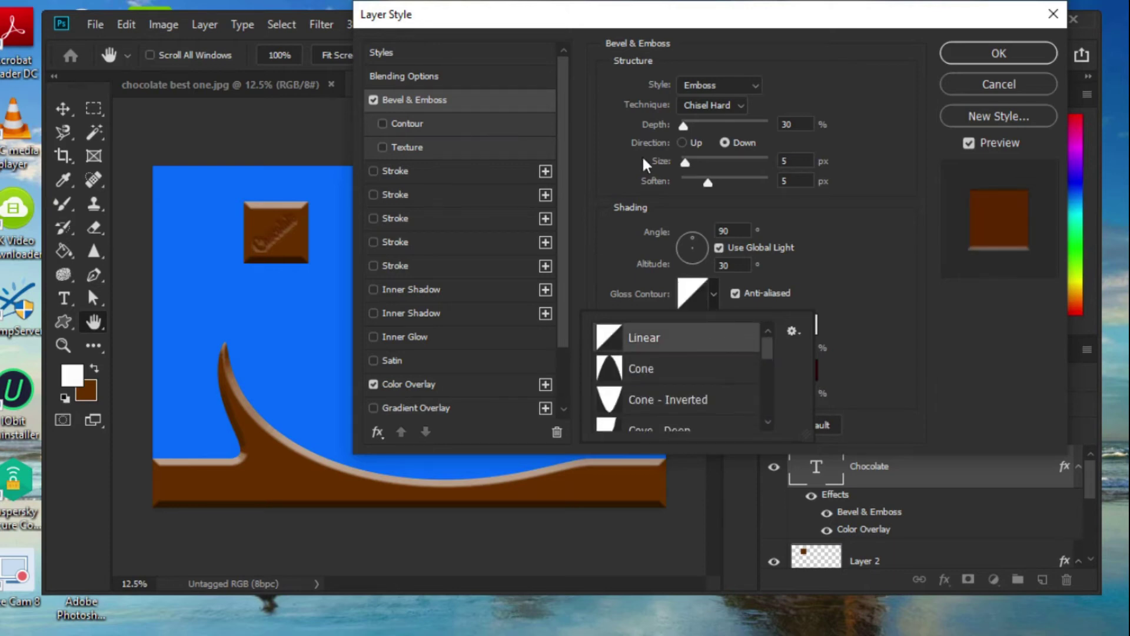
pyautogui.click(974, 52)
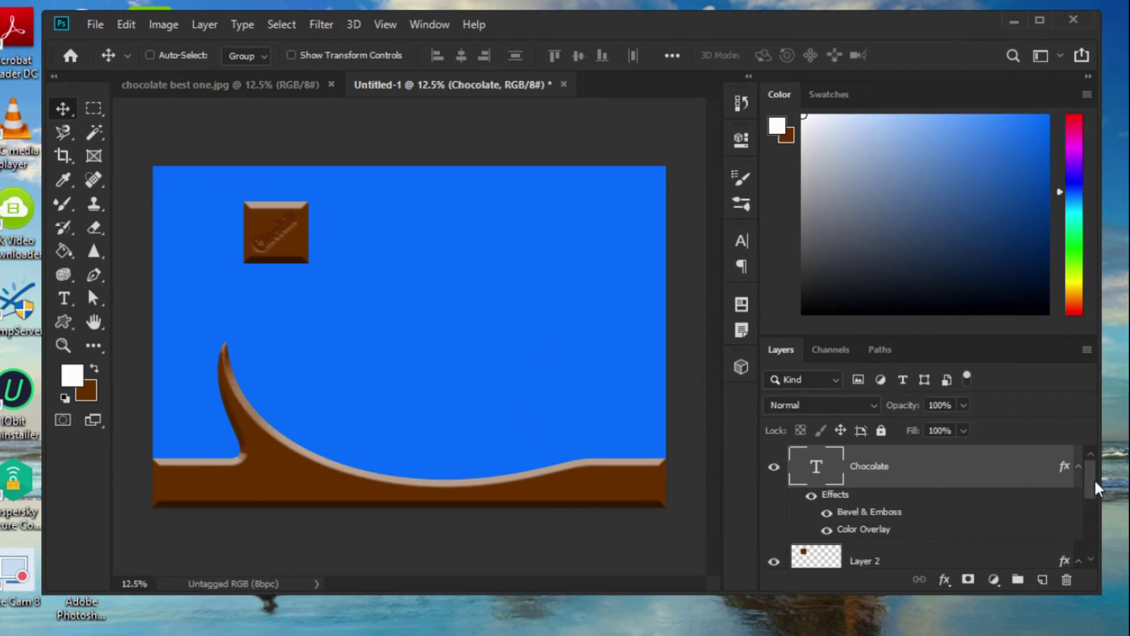
# Group the "Chocolate" text layer with the brown square on Layer 2.
pyautogui.moveTo(1091, 478); pyautogui.dragTo(1089, 483)
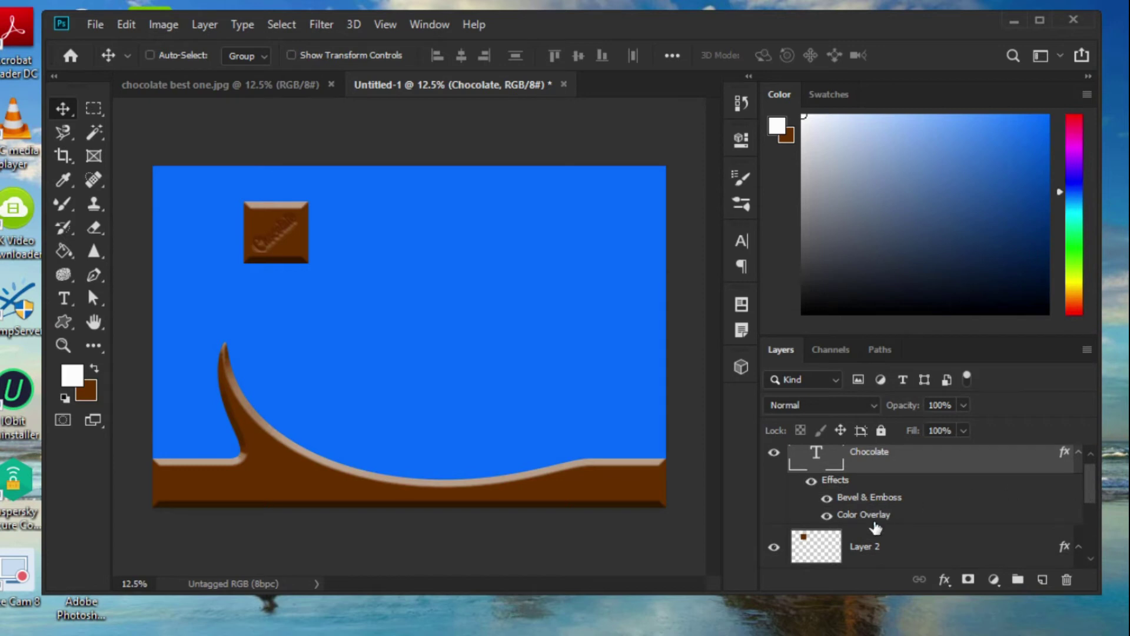
pyautogui.keyDown('shift'); pyautogui.click(871, 542); pyautogui.keyUp('shift')
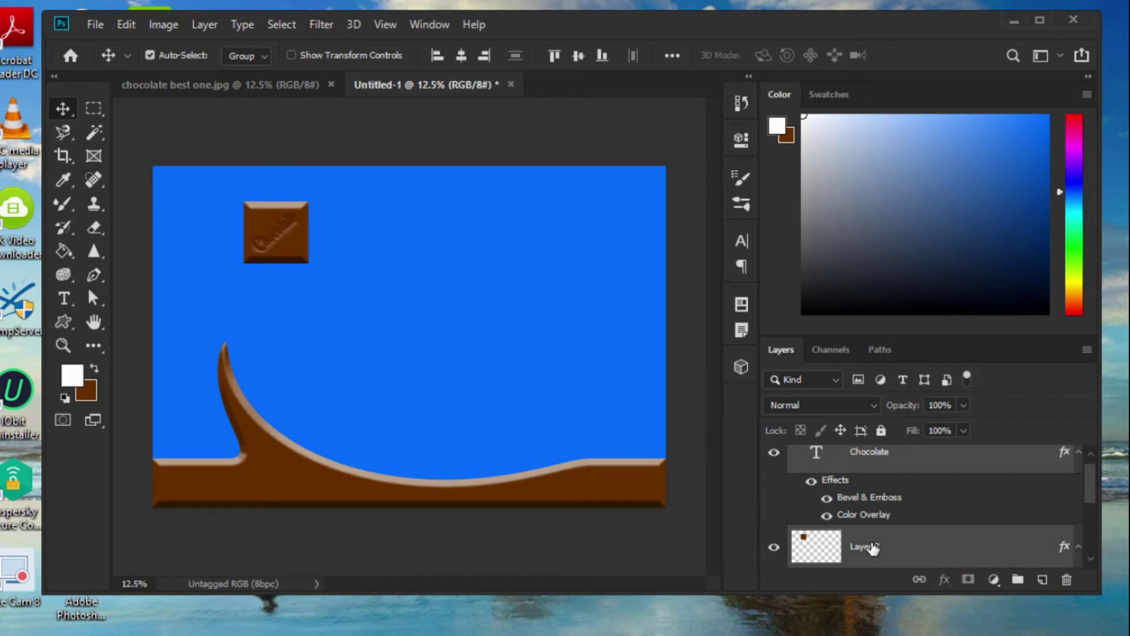
pyautogui.click(1018, 579)
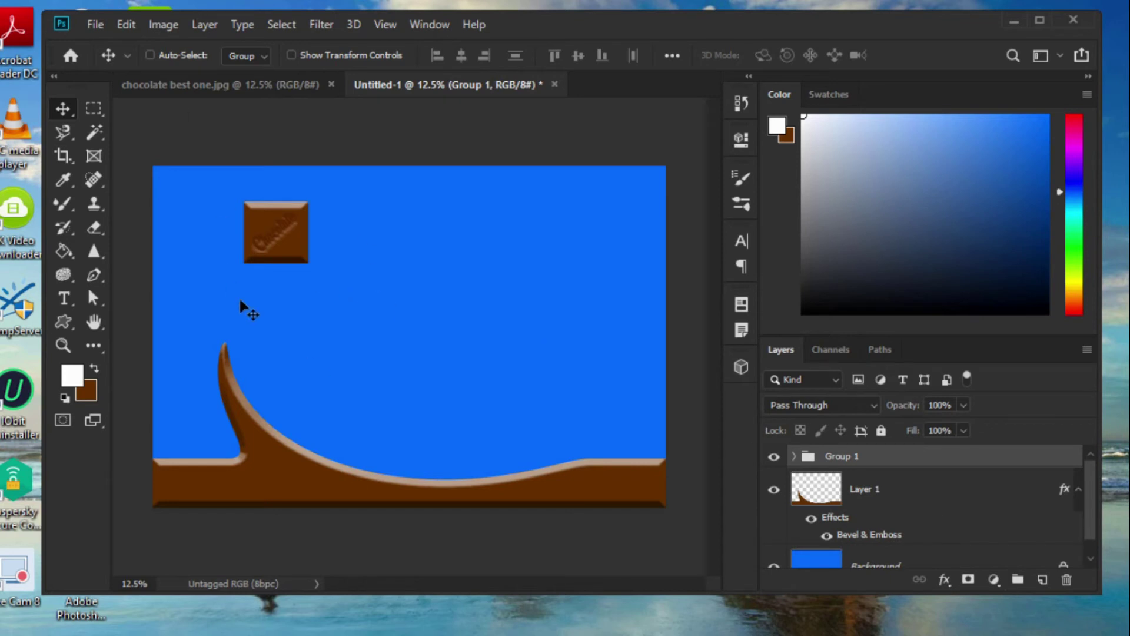
# Duplicate the grouped chocolate piece four times side by side to form a horizontal row of five.
pyautogui.moveTo(298, 247); pyautogui.dragTo(411, 249)
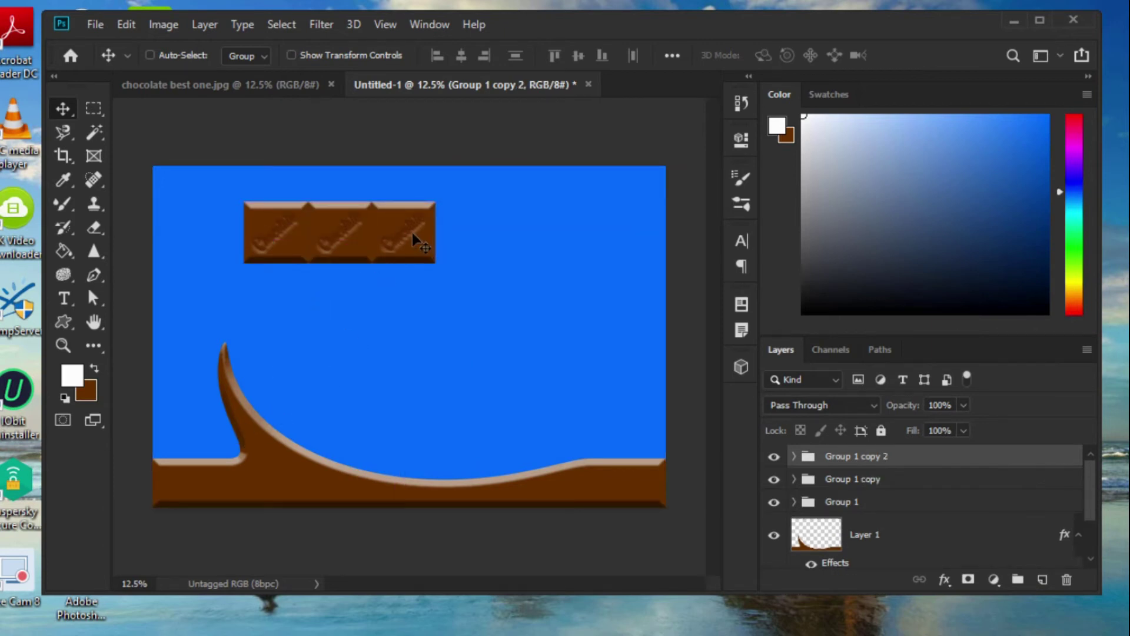
pyautogui.moveTo(414, 235); pyautogui.dragTo(474, 236)
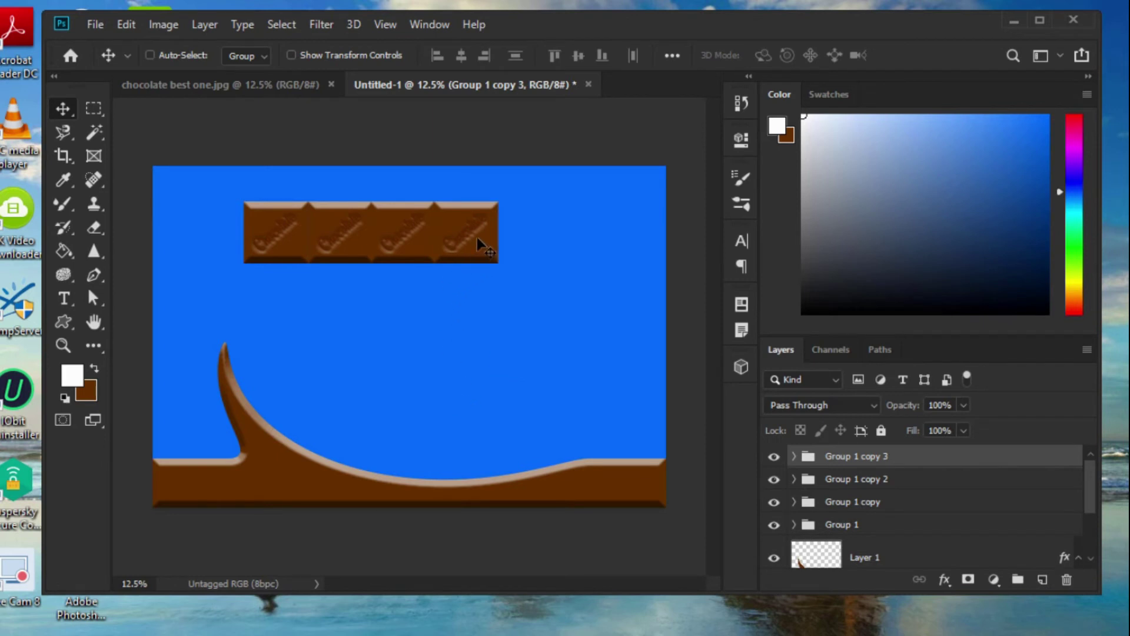
pyautogui.moveTo(477, 237); pyautogui.dragTo(541, 243)
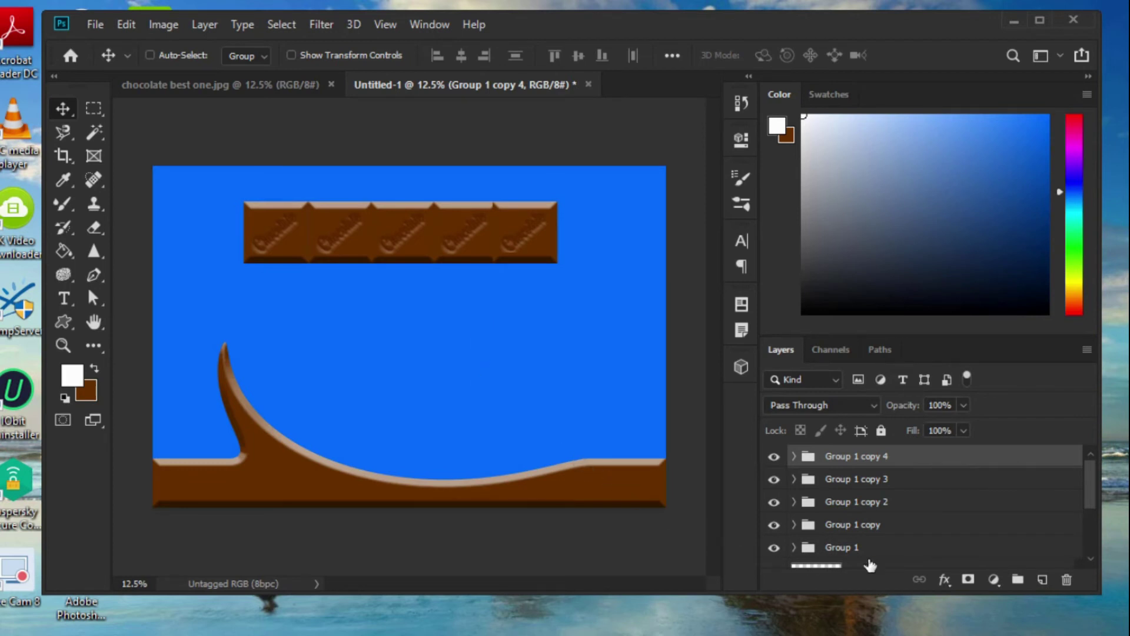
# Nudge the copied chocolate pieces horizontally so all five sit edge to edge with even spacing.
pyautogui.click(912, 531)
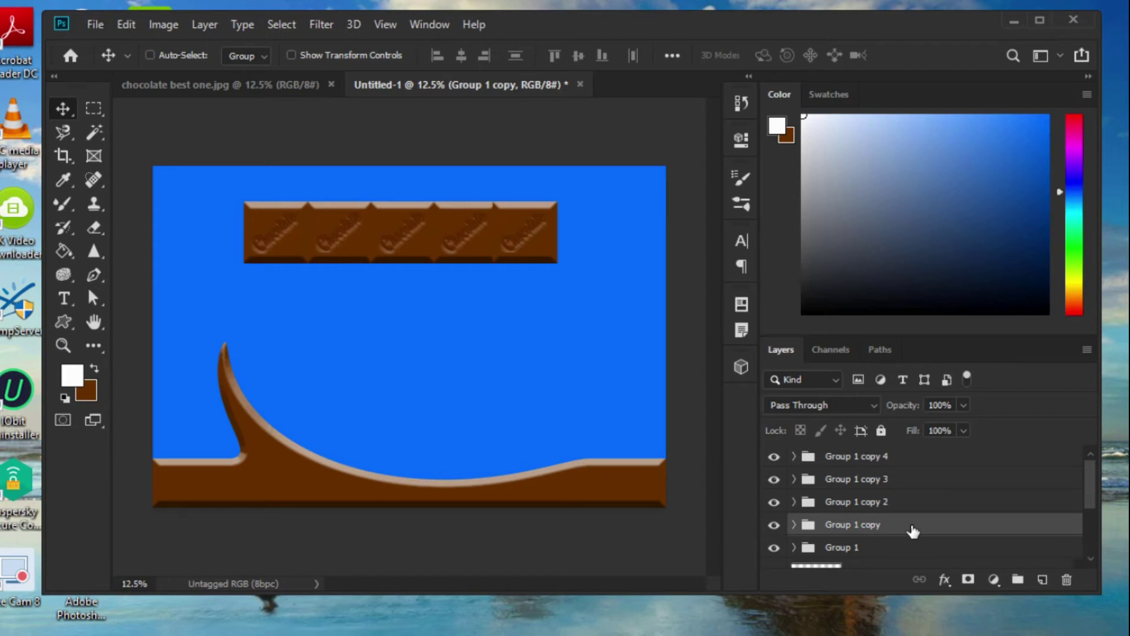
pyautogui.click(913, 512)
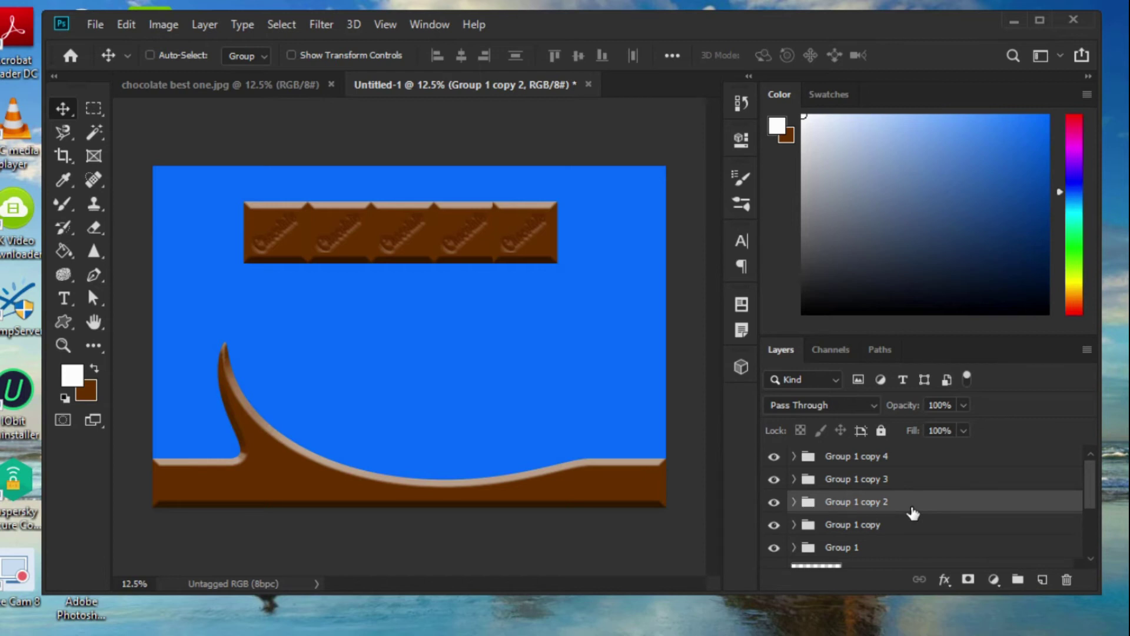
pyautogui.press('Right')
pyautogui.press('Left')
pyautogui.click(916, 488)
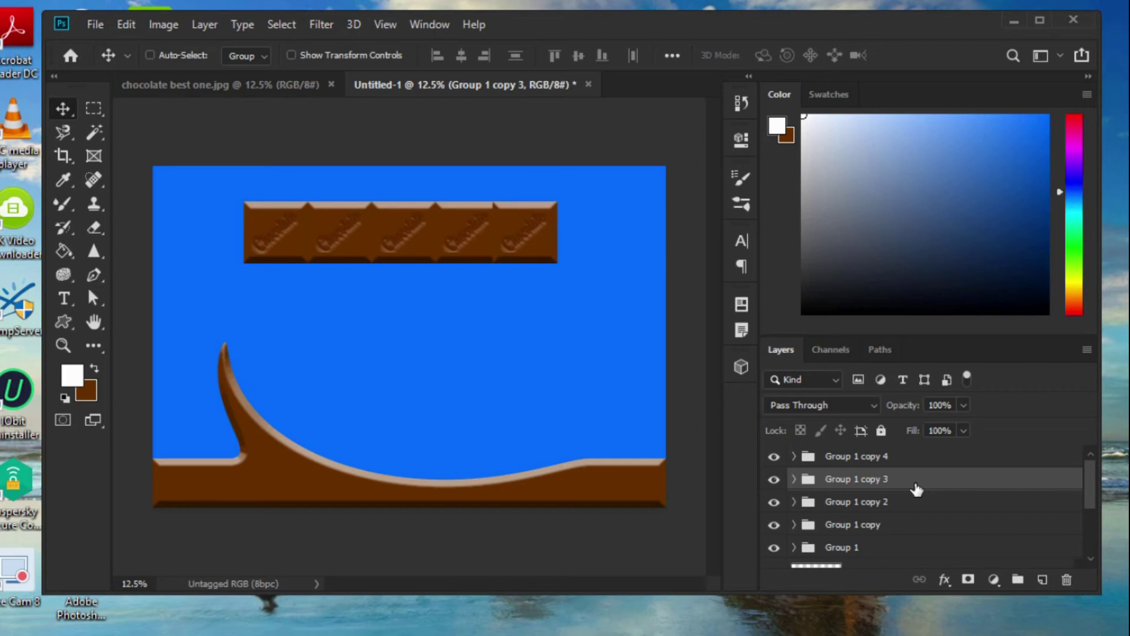
pyautogui.press('Right')
pyautogui.press('Left')
pyautogui.click(932, 464)
pyautogui.press('Right')
pyautogui.press('Right')
pyautogui.press('Right')
pyautogui.press('Right')
pyautogui.press('Right')
pyautogui.press('Right')
pyautogui.press('Right')
pyautogui.press('Right')
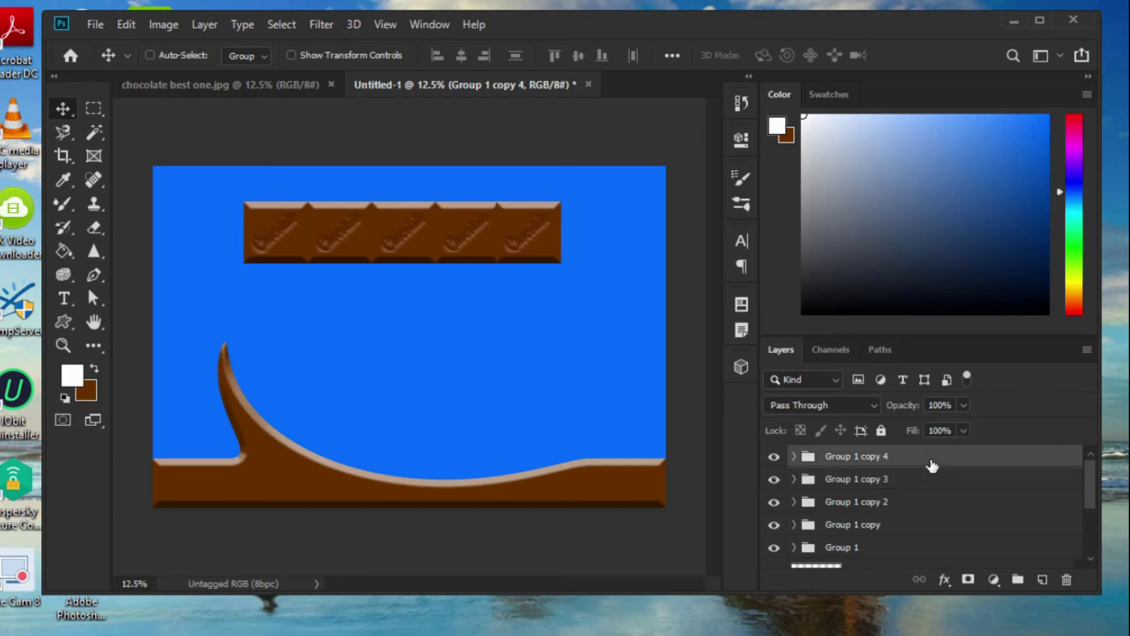
pyautogui.press('Left')
pyautogui.press('Left')
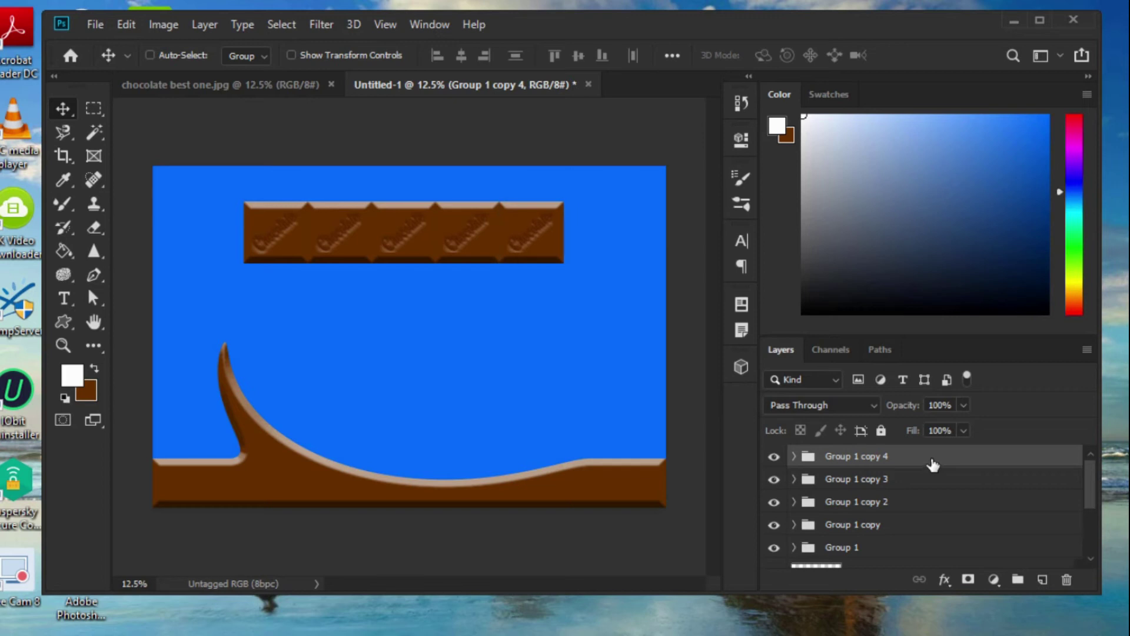
# Combine all five chocolate piece groups into one group.
pyautogui.press('ctrl')
pyautogui.keyDown('ctrl'); pyautogui.click(924, 486); pyautogui.keyUp('ctrl')
pyautogui.keyDown('ctrl'); pyautogui.click(923, 507); pyautogui.keyUp('ctrl')
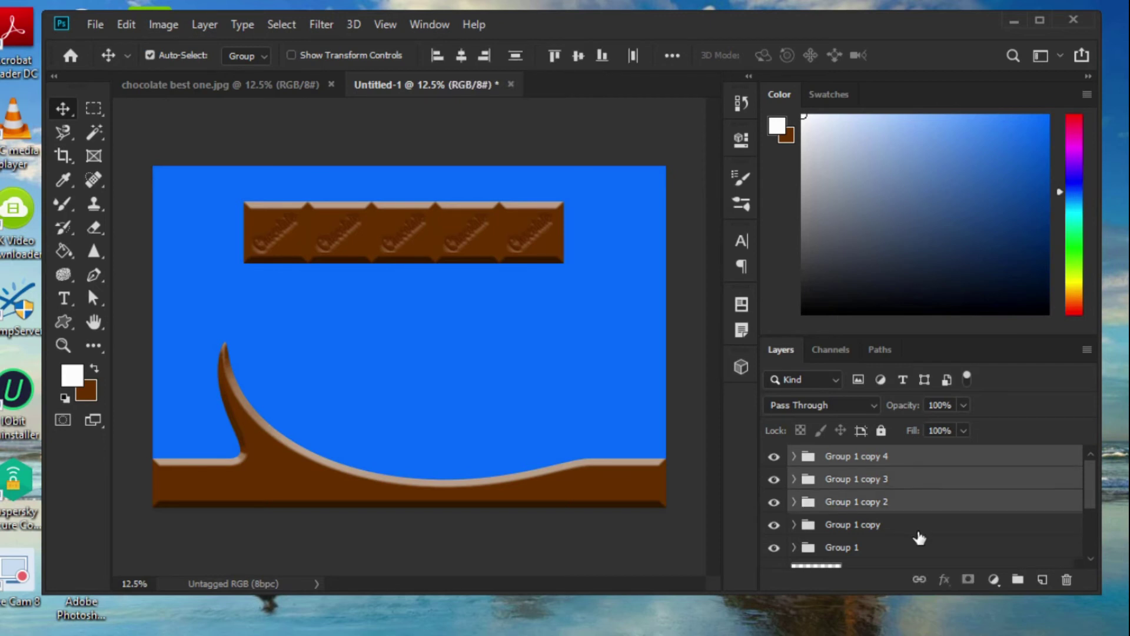
pyautogui.keyDown('ctrl'); pyautogui.click(916, 537); pyautogui.keyUp('ctrl')
pyautogui.keyDown('ctrl'); pyautogui.click(912, 552); pyautogui.keyUp('ctrl')
pyautogui.hotkey('ctrl', 'g')
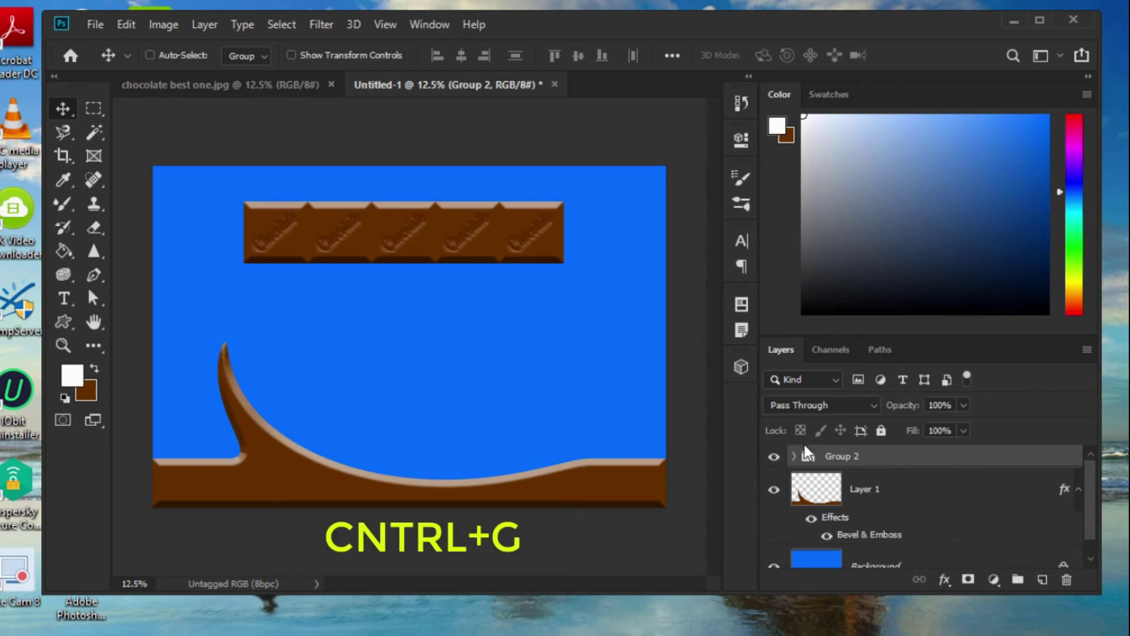
# Duplicate the five-piece row and place the copy directly beneath the original row.
pyautogui.hotkey('ctrl', 'j')
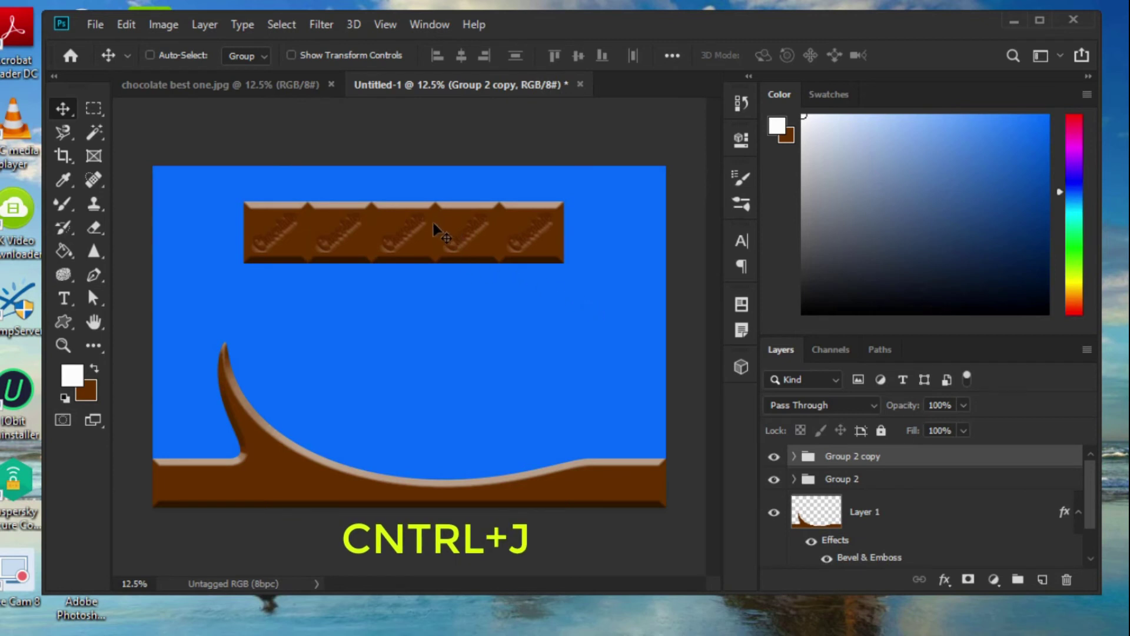
pyautogui.moveTo(432, 226); pyautogui.dragTo(434, 288)
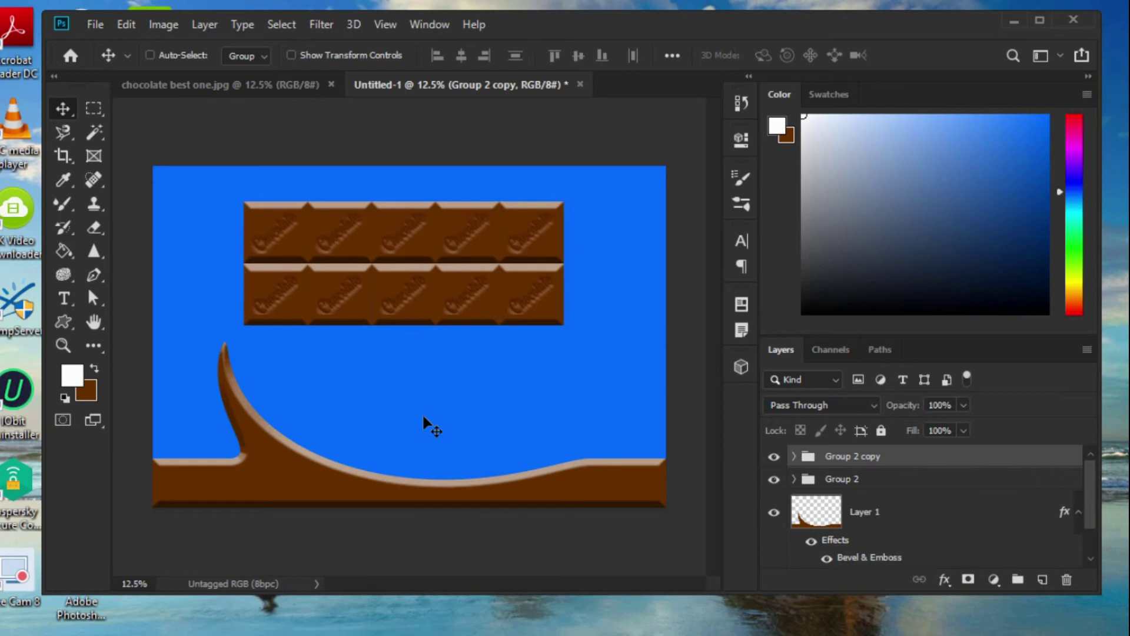
pyautogui.hotkey('shift', 'Left')
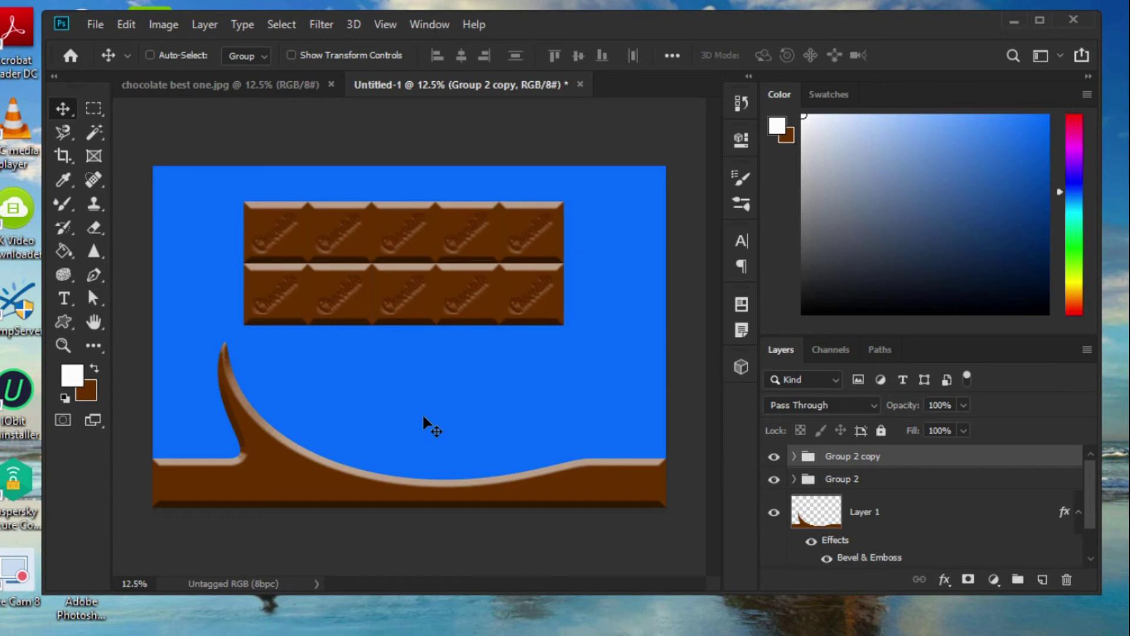
# Fine-tune the lower row's vertical position so its top edge meets the upper row without a gap.
pyautogui.hotkey('shift', 'Down')
pyautogui.hotkey('shift', 'Down')
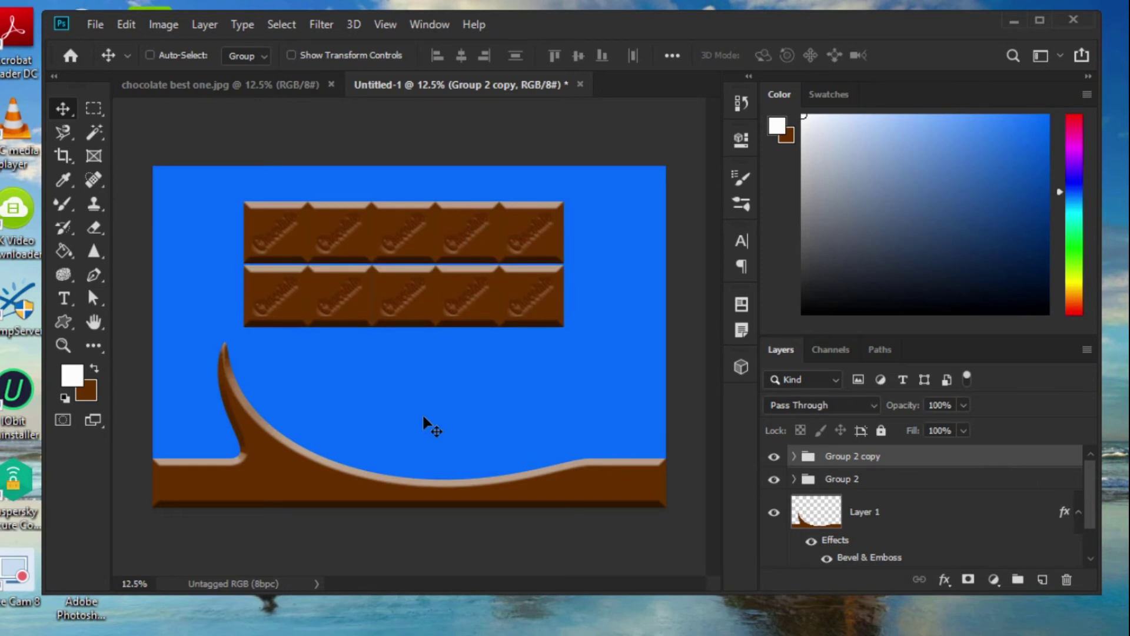
pyautogui.hotkey('shift', 'Up')
pyautogui.hotkey('shift', 'Up')
pyautogui.hotkey('shift', 'Up')
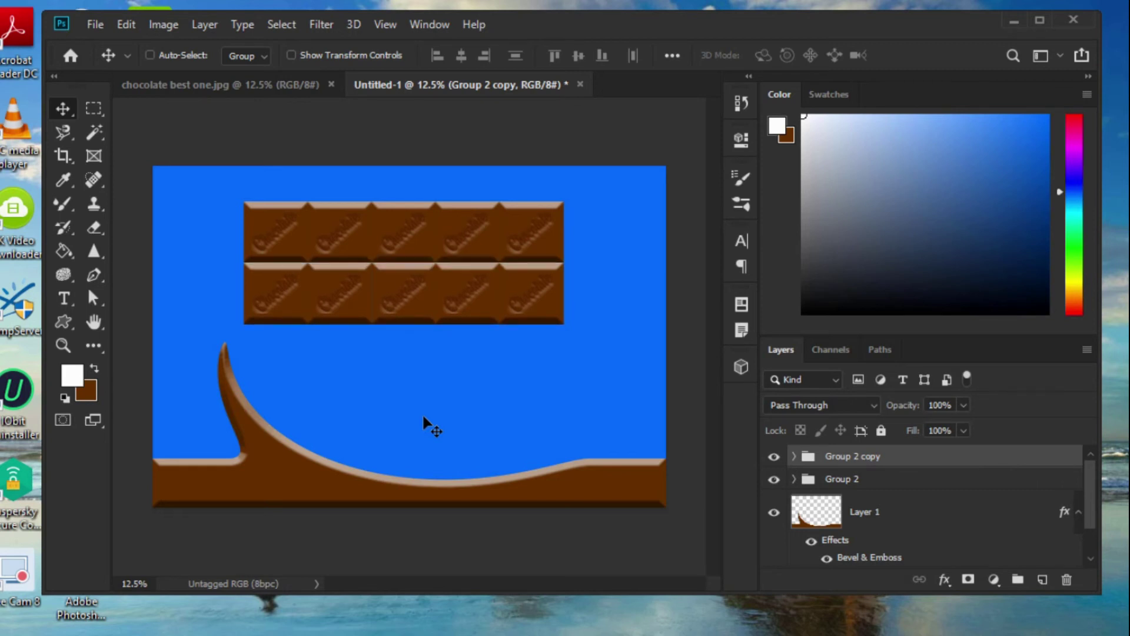
pyautogui.hotkey('shift', 'Up')
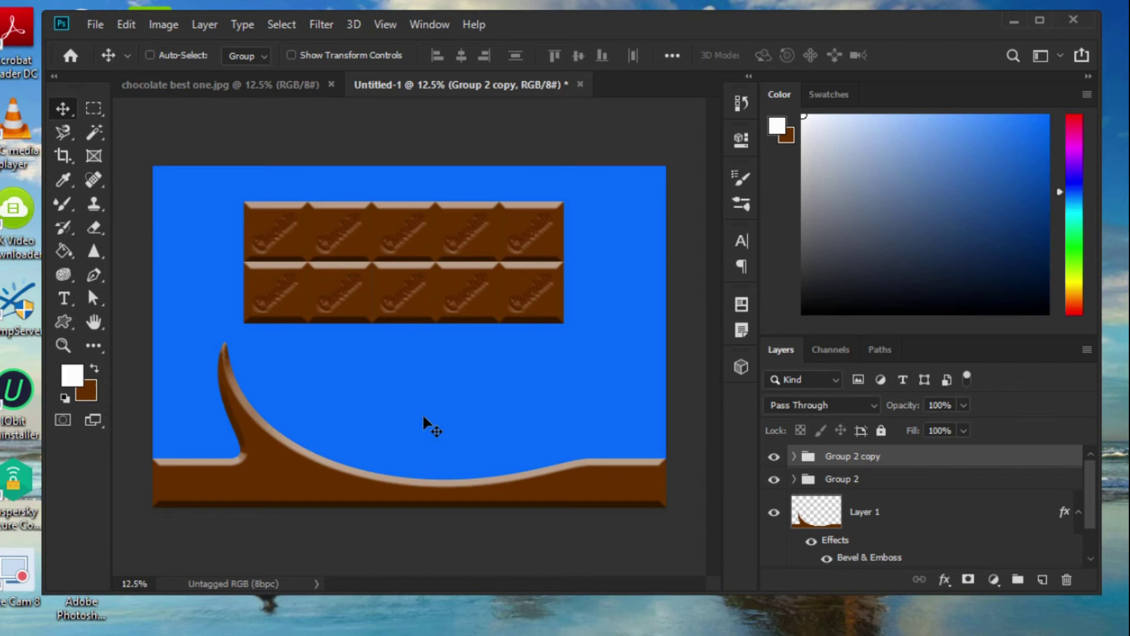
pyautogui.hotkey('shift', 'Down')
pyautogui.hotkey('shift', 'Up')
pyautogui.hotkey('shift', 'Down')
pyautogui.hotkey('shift', 'Down')
pyautogui.hotkey('shift', 'Down')
pyautogui.hotkey('shift', 'Down')
pyautogui.hotkey('shift', 'Up')
pyautogui.hotkey('shift', 'Up')
pyautogui.hotkey('shift', 'Up')
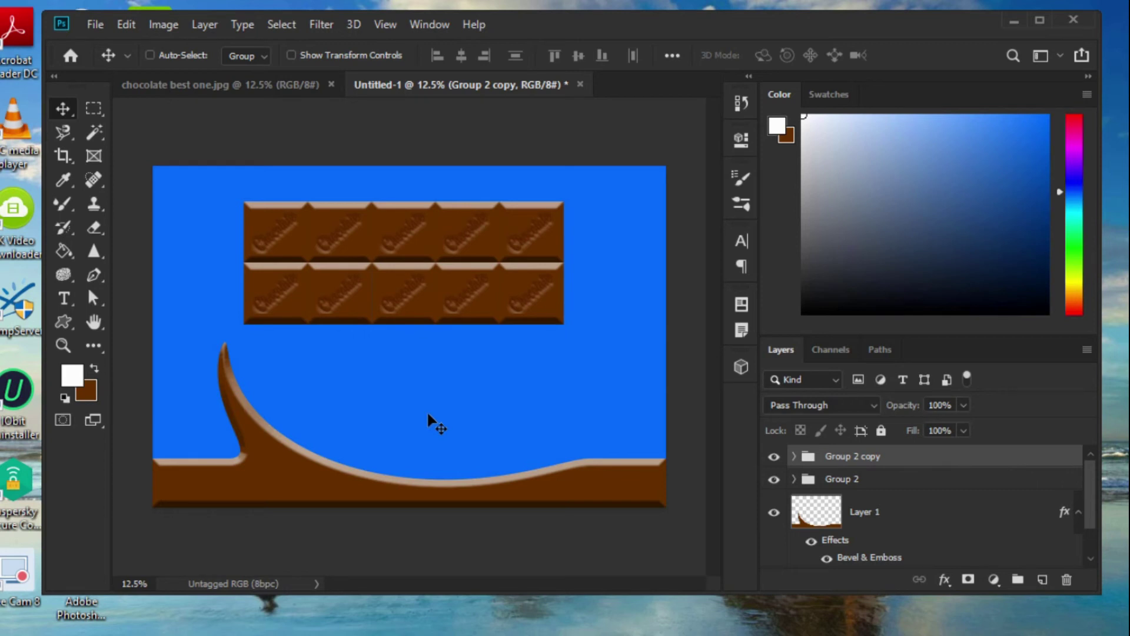
# Combine the two chocolate row groups into a single group.
pyautogui.keyDown('shift'); pyautogui.click(854, 479); pyautogui.keyUp('shift')
pyautogui.click(1018, 580)
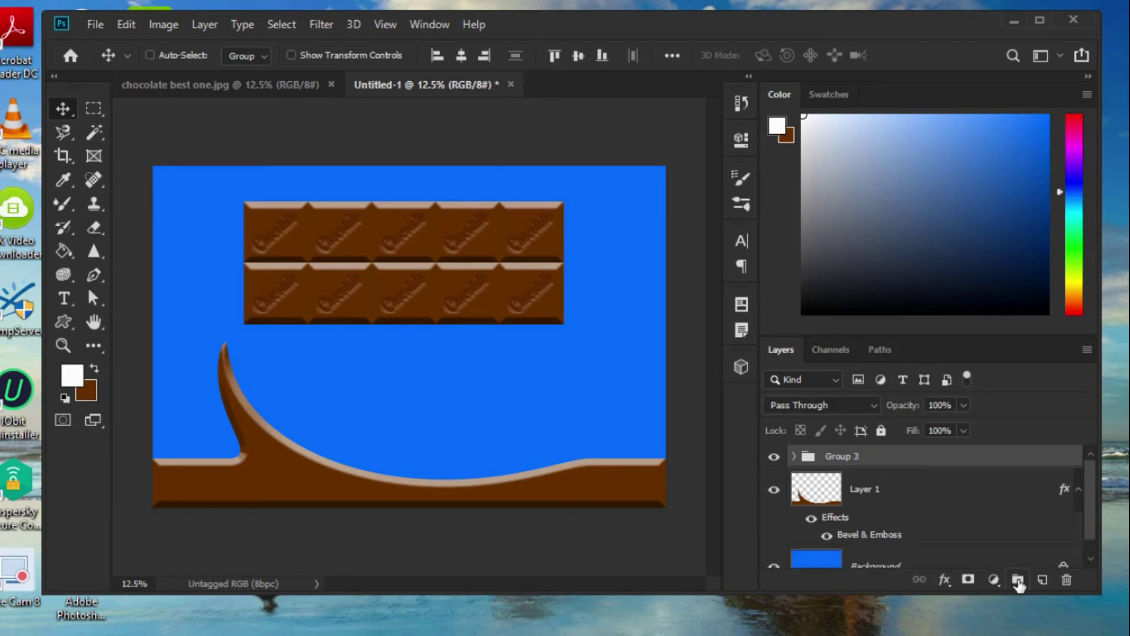
# Move the chocolate bar group lower toward the wave and rotate it about 24 degrees counterclockwise.
pyautogui.moveTo(391, 259); pyautogui.dragTo(436, 337)
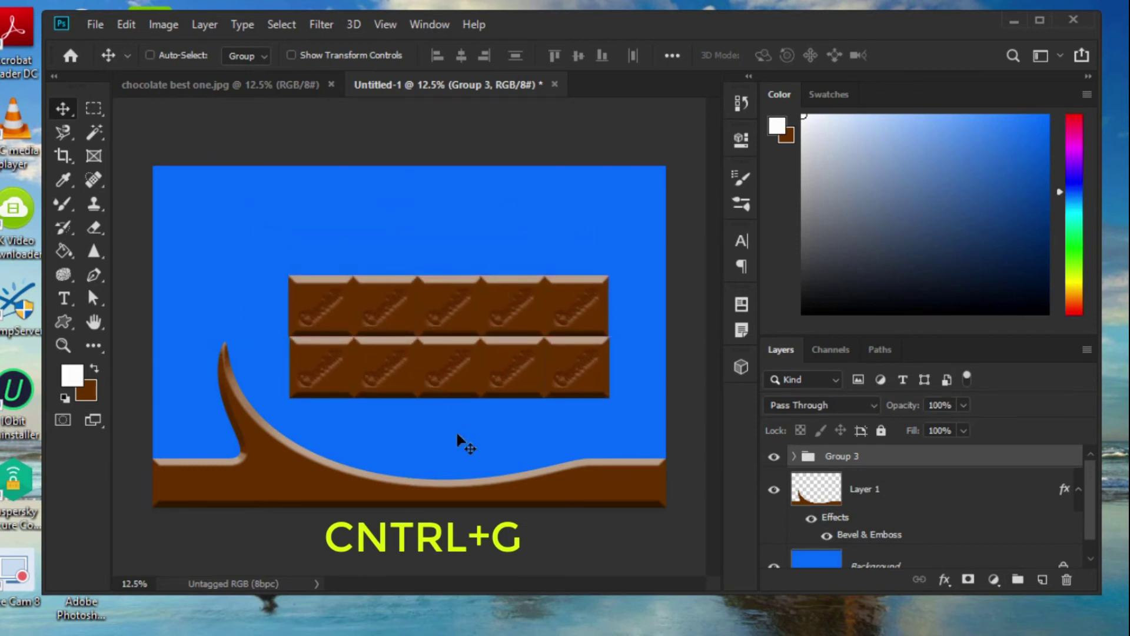
pyautogui.hotkey('ctrl', 't')
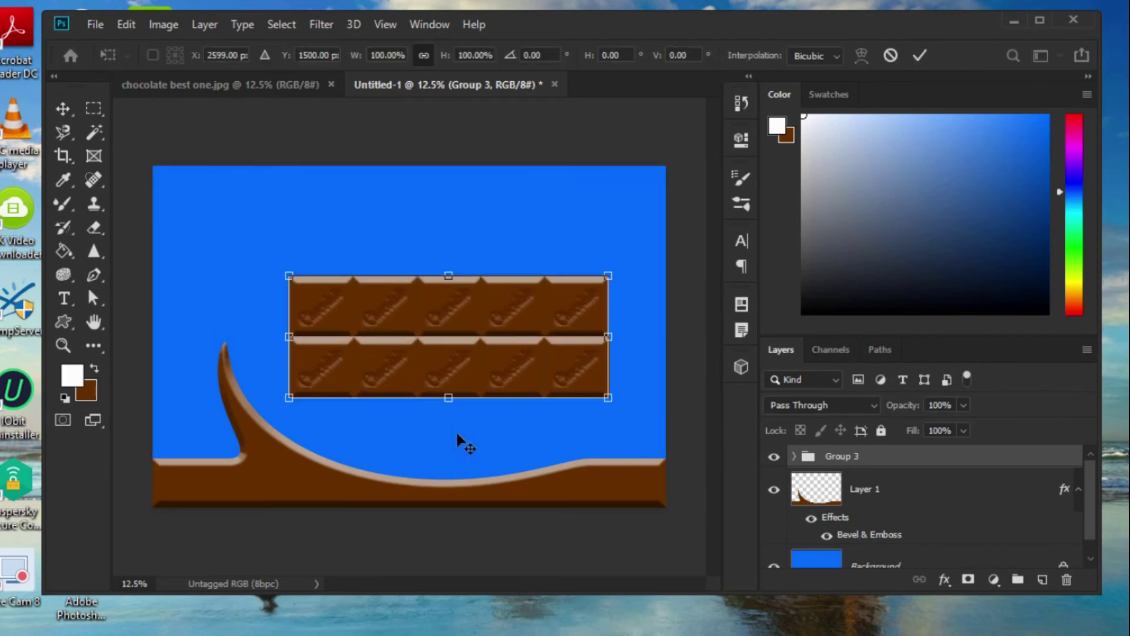
pyautogui.moveTo(679, 317); pyautogui.dragTo(671, 213)
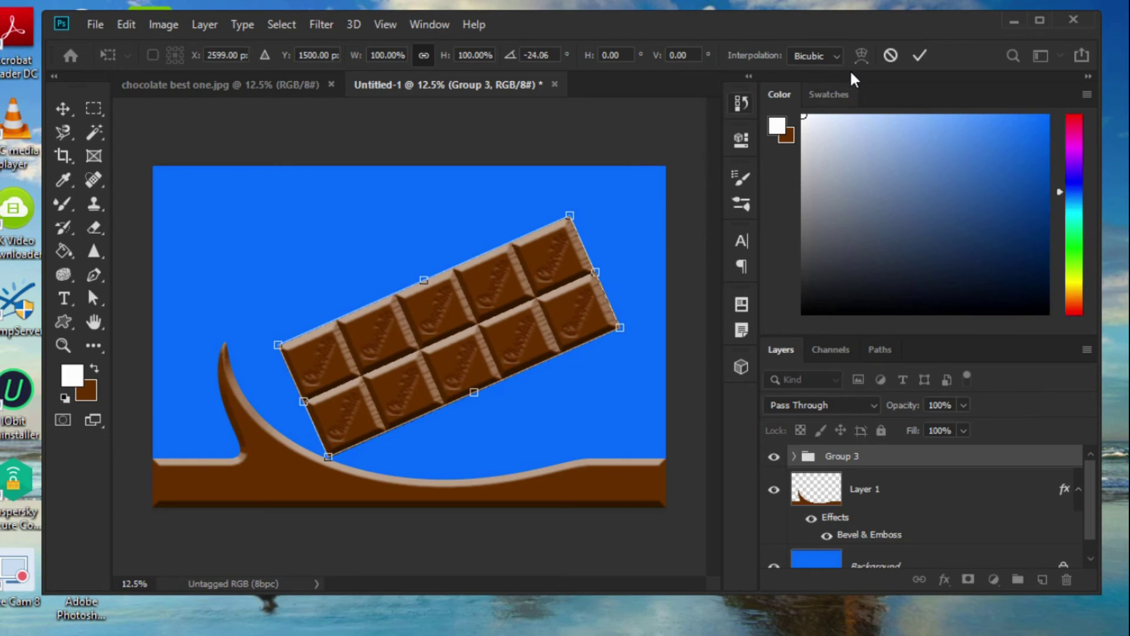
pyautogui.click(921, 56)
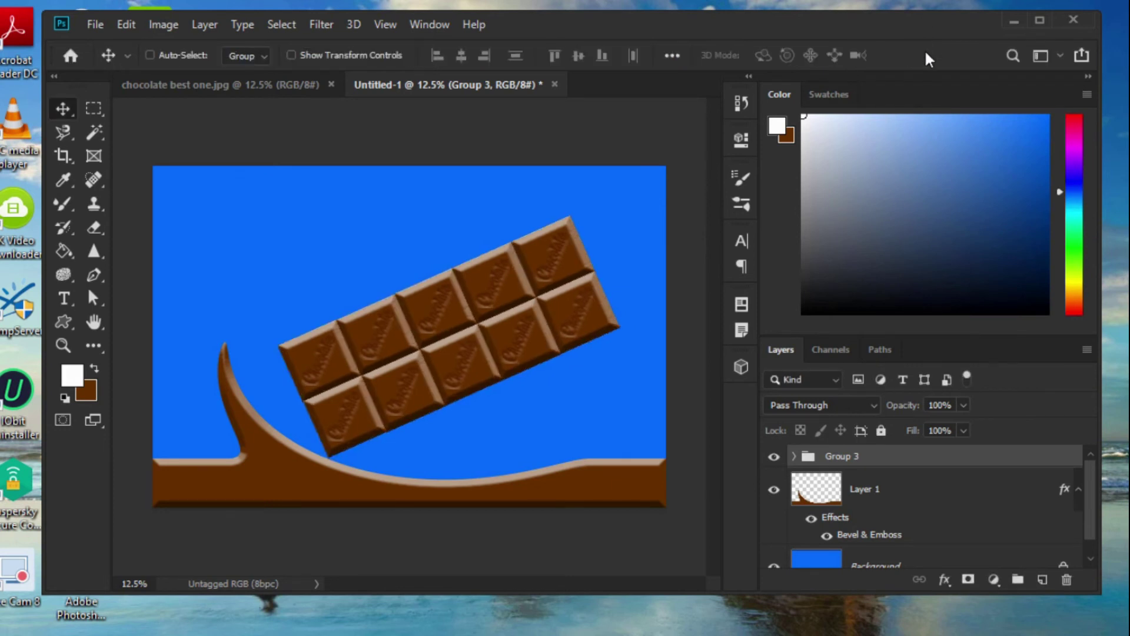
# Nudge the rotated chocolate bar group to the right, away from the wave's crest.
pyautogui.hotkey('shift', 'Right')
pyautogui.hotkey('shift', 'Right')
pyautogui.hotkey('shift', 'Right')
pyautogui.hotkey('shift', 'Right')
pyautogui.hotkey('shift', 'Right')
pyautogui.hotkey('shift', 'Right')
pyautogui.hotkey('shift', 'Right')
pyautogui.hotkey('shift', 'Right')
pyautogui.hotkey('shift', 'Right')
pyautogui.hotkey('shift', 'Right')
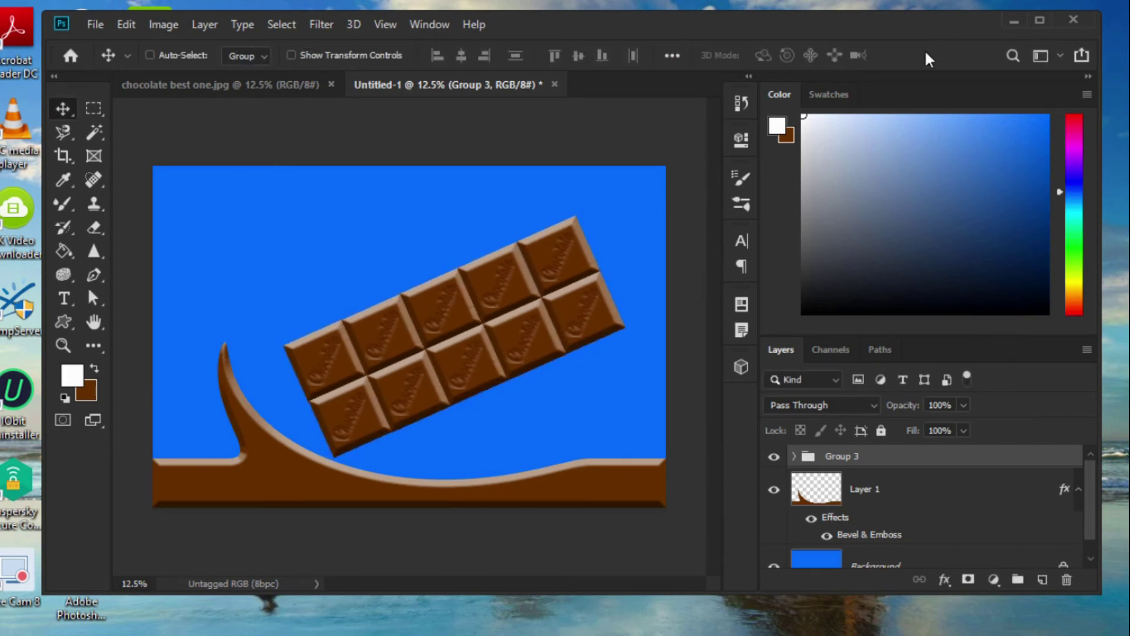
pyautogui.hotkey('shift', 'Right')
pyautogui.hotkey('shift', 'Right')
pyautogui.hotkey('shift', 'Right')
pyautogui.hotkey('shift', 'Right')
pyautogui.hotkey('shift', 'Right')
pyautogui.hotkey('shift', 'Right')
pyautogui.hotkey('shift', 'Right')
pyautogui.hotkey('shift', 'Right')
pyautogui.hotkey('shift', 'Right')
pyautogui.hotkey('shift', 'Right')
pyautogui.hotkey('shift', 'Right')
pyautogui.hotkey('shift', 'Right')
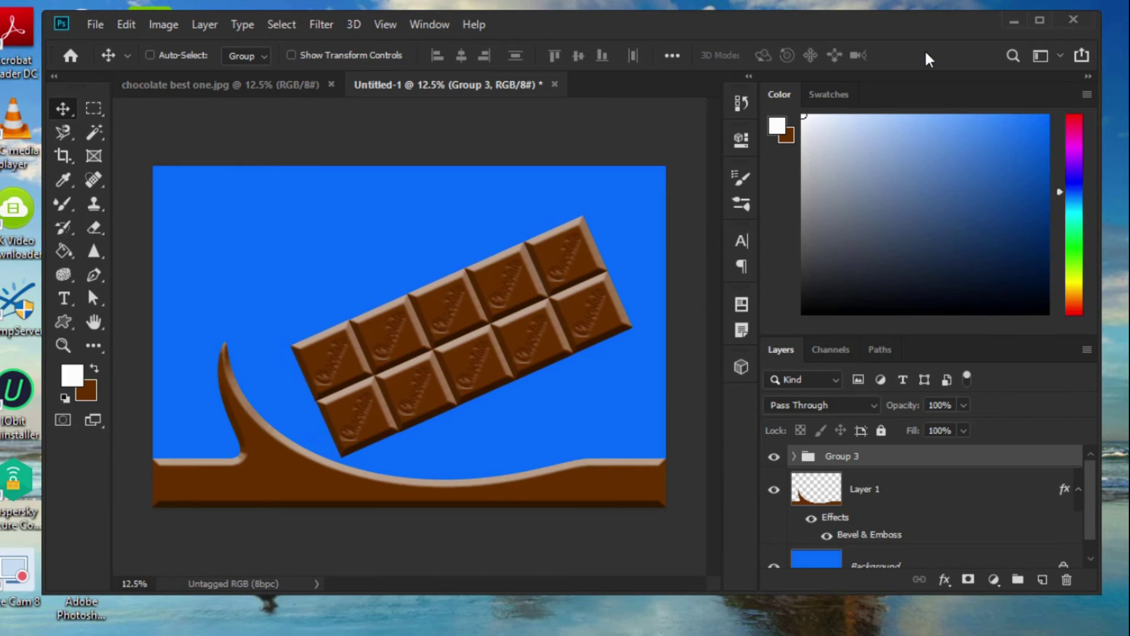
pyautogui.hotkey('shift', 'Right')
pyautogui.hotkey('shift', 'Right')
pyautogui.hotkey('shift', 'Right')
pyautogui.hotkey('shift', 'Right')
pyautogui.hotkey('shift', 'Right')
pyautogui.hotkey('shift', 'Right')
pyautogui.hotkey('shift', 'Right')
pyautogui.hotkey('shift', 'Right')
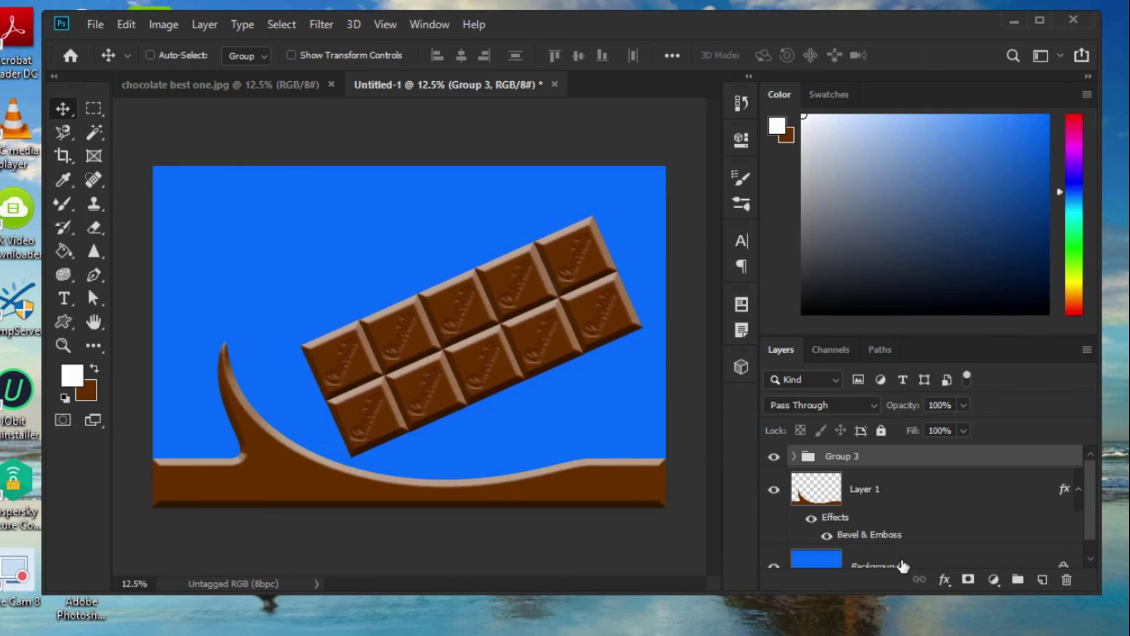
# Start a text layer in the canvas's upper-left area and set its font size to 110 pt.
pyautogui.click(64, 299)
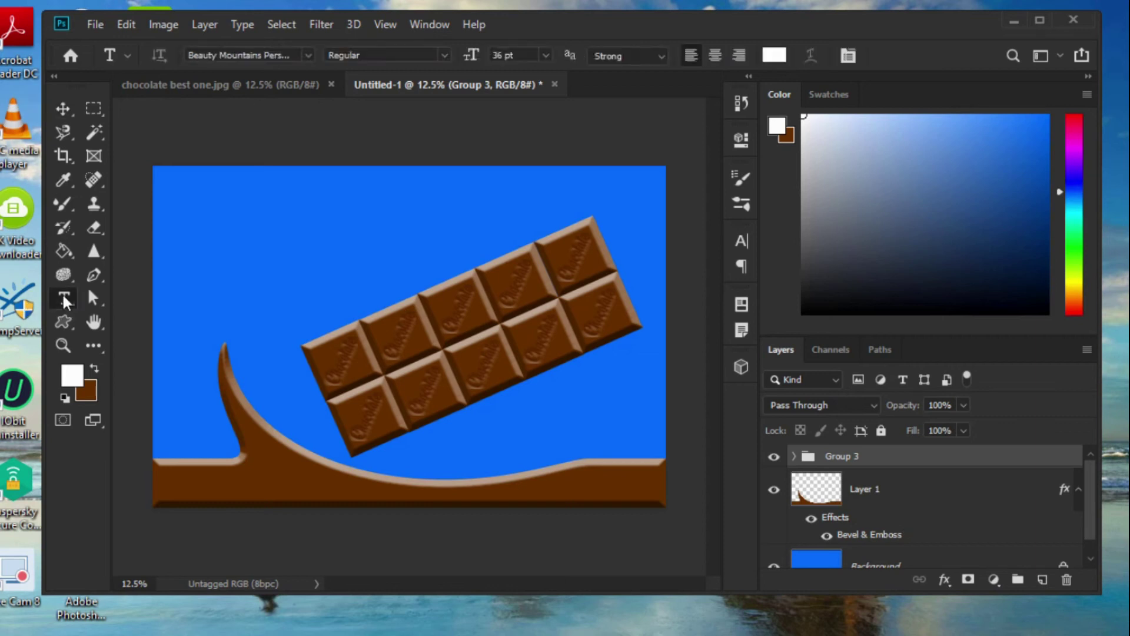
pyautogui.click(180, 247)
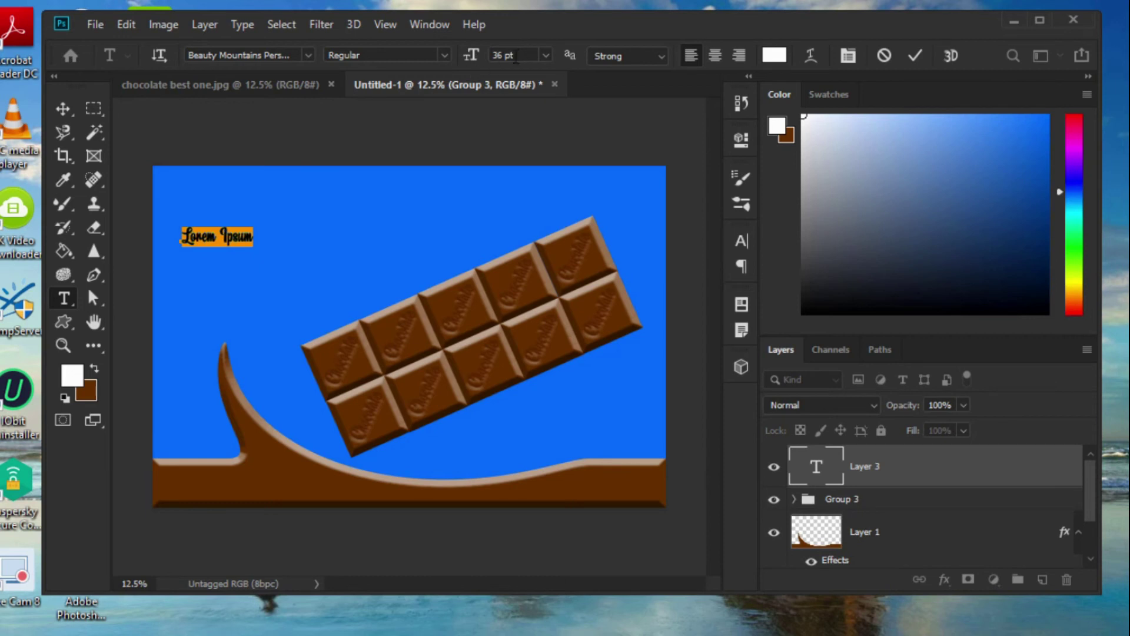
pyautogui.press('BackSpace')
pyautogui.press('BackSpace')
pyautogui.write('10')
pyautogui.press('BackSpace')
pyautogui.write('10')
pyautogui.press('Return')
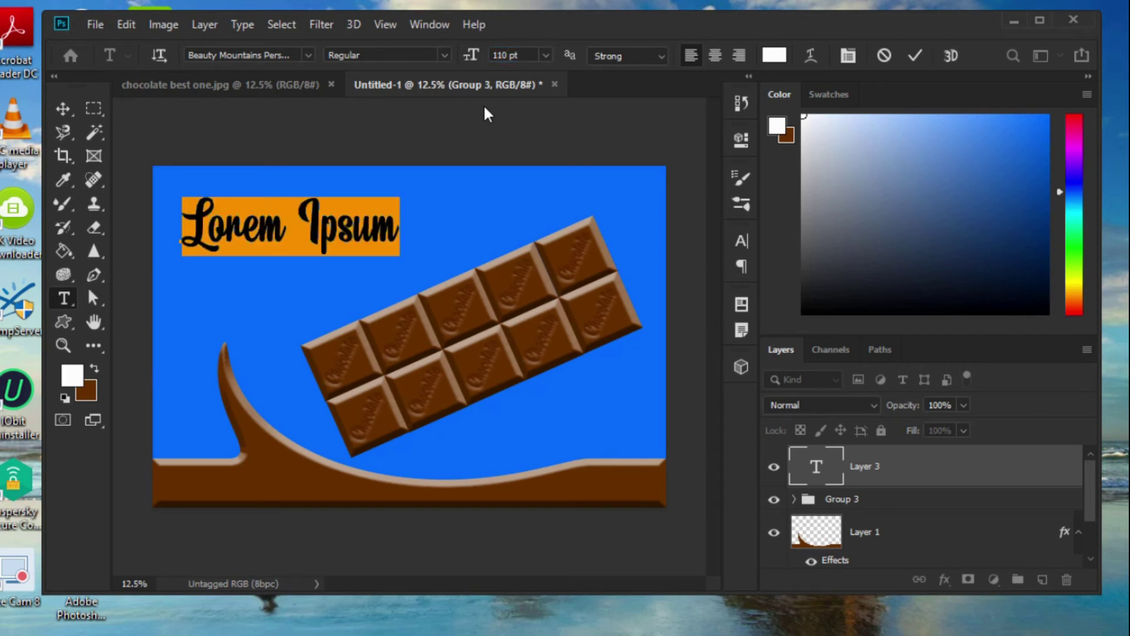
# Enter the title "Cadbury Chocolate..." in the new text layer and commit it.
pyautogui.write('C')
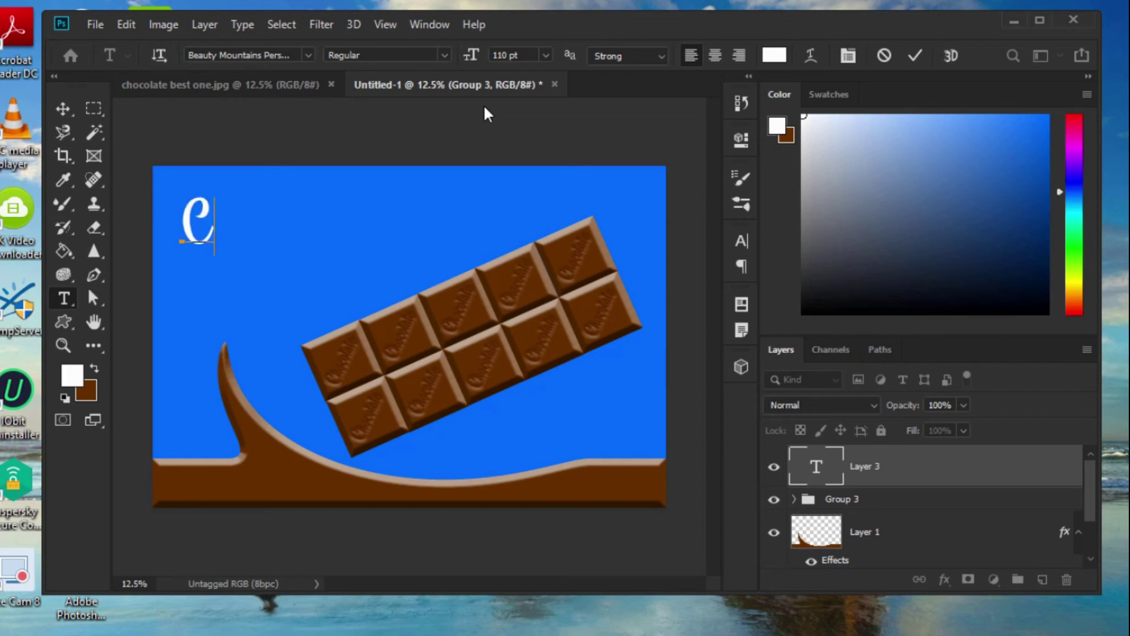
pyautogui.write('ad')
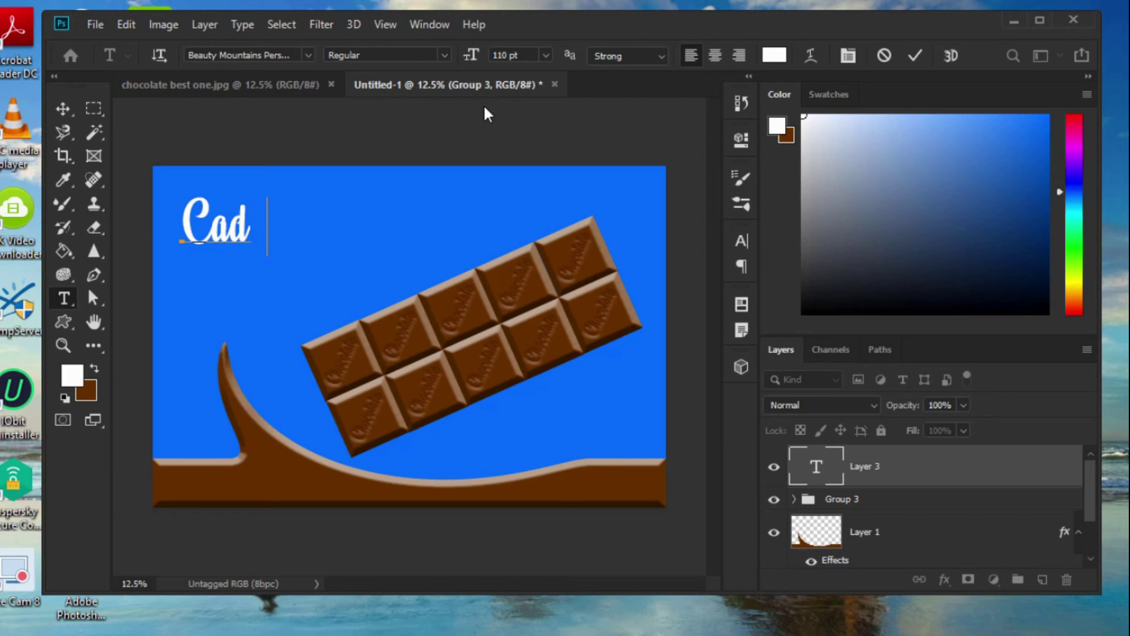
pyautogui.write('bury Chocolate')
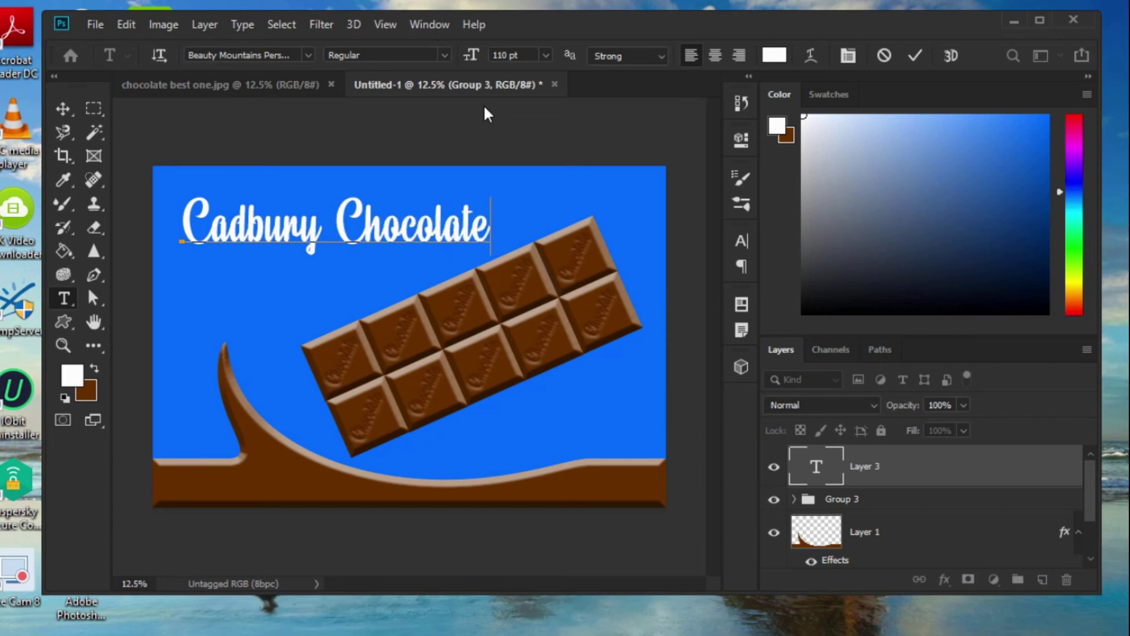
pyautogui.write('...')
pyautogui.hotkey('ctrl', 'Return')
pyautogui.press('v')
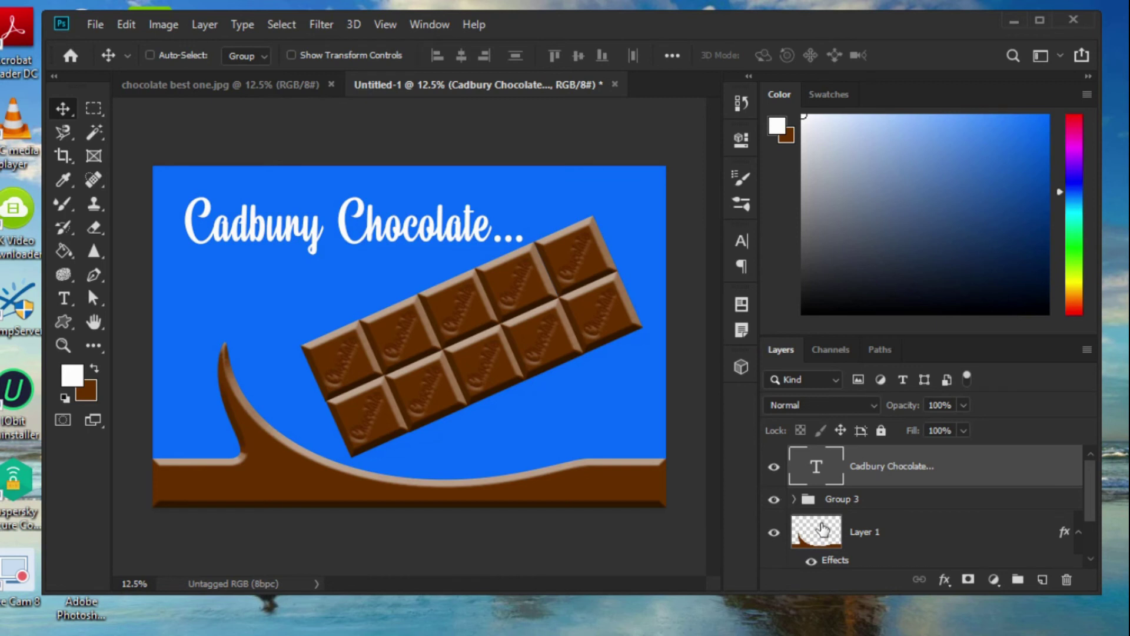
# Shift the chocolate bar group slightly down and right so it clears the title and rests near the wave.
pyautogui.click(883, 508)
pyautogui.hotkey('shift', 'Down')
pyautogui.hotkey('shift', 'Down')
pyautogui.hotkey('shift', 'Down')
pyautogui.hotkey('shift', 'Down')
pyautogui.hotkey('shift', 'Down')
pyautogui.hotkey('shift', 'Down')
pyautogui.hotkey('shift', 'Down')
pyautogui.hotkey('shift', 'Down')
pyautogui.hotkey('shift', 'Down')
pyautogui.hotkey('shift', 'Down')
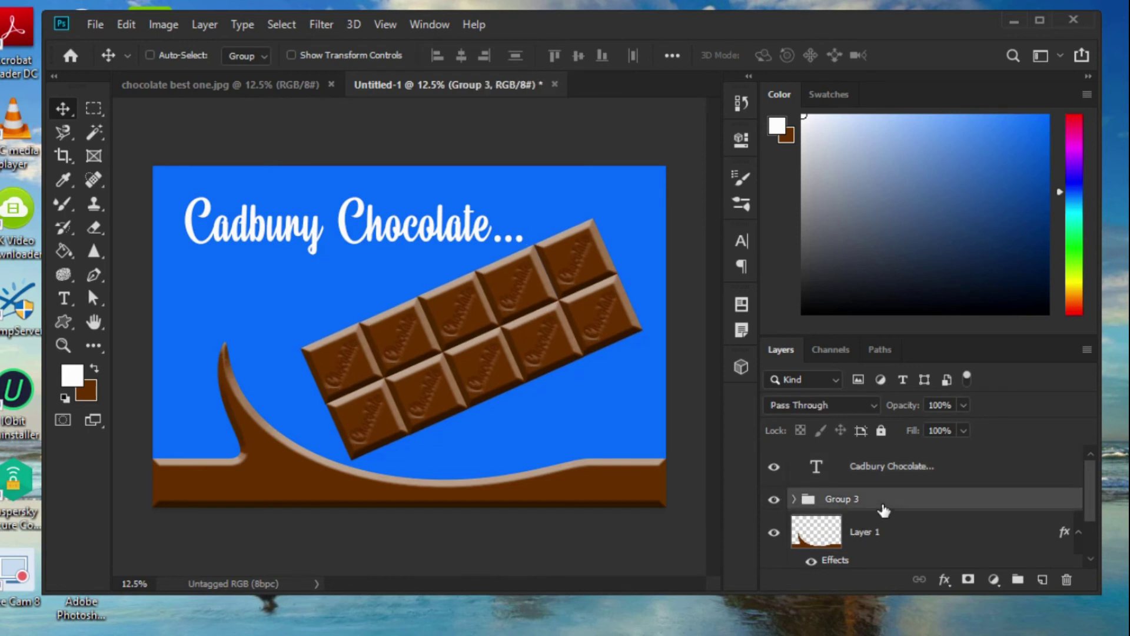
pyautogui.hotkey('shift', 'Right')
pyautogui.hotkey('shift', 'Right')
pyautogui.hotkey('shift', 'Right')
pyautogui.hotkey('shift', 'Right')
pyautogui.hotkey('shift', 'Right')
pyautogui.hotkey('shift', 'Right')
pyautogui.hotkey('shift', 'Right')
pyautogui.hotkey('shift', 'Right')
pyautogui.hotkey('shift', 'Right')
pyautogui.hotkey('shift', 'Right')
pyautogui.hotkey('shift', 'Right')
pyautogui.hotkey('shift', 'Right')
pyautogui.hotkey('shift', 'Right')
pyautogui.hotkey('shift', 'Right')
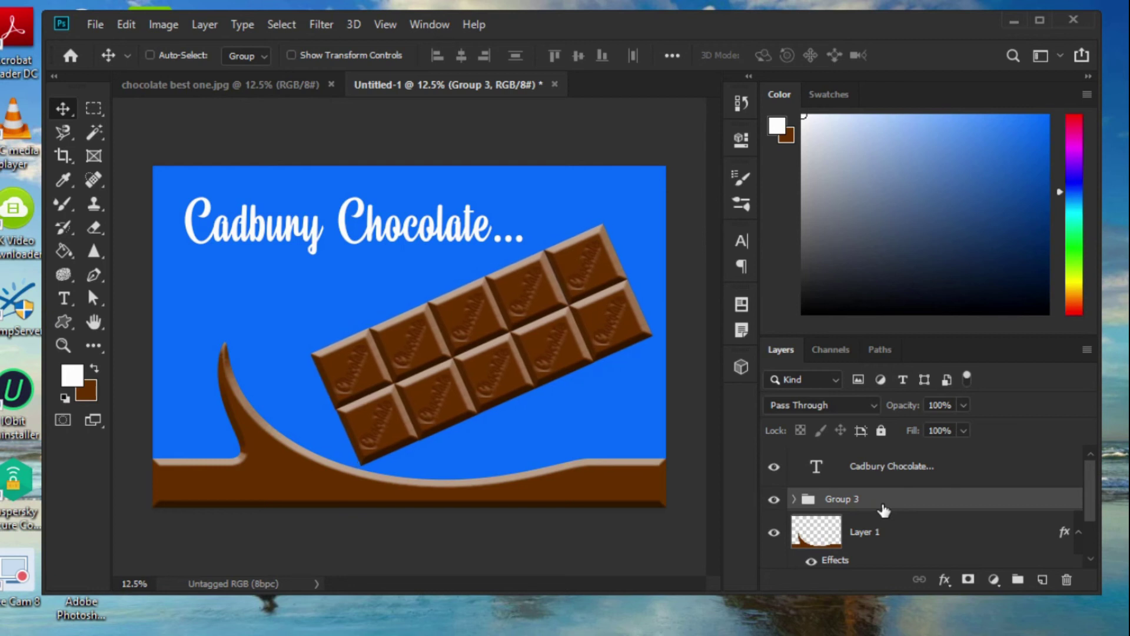
pyautogui.hotkey('shift', 'Left')
pyautogui.hotkey('shift', 'Left')
pyautogui.hotkey('shift', 'Left')
pyautogui.hotkey('shift', 'Left')
pyautogui.hotkey('shift', 'Left')
pyautogui.hotkey('shift', 'Left')
pyautogui.hotkey('shift', 'Left')
pyautogui.hotkey('shift', 'Left')
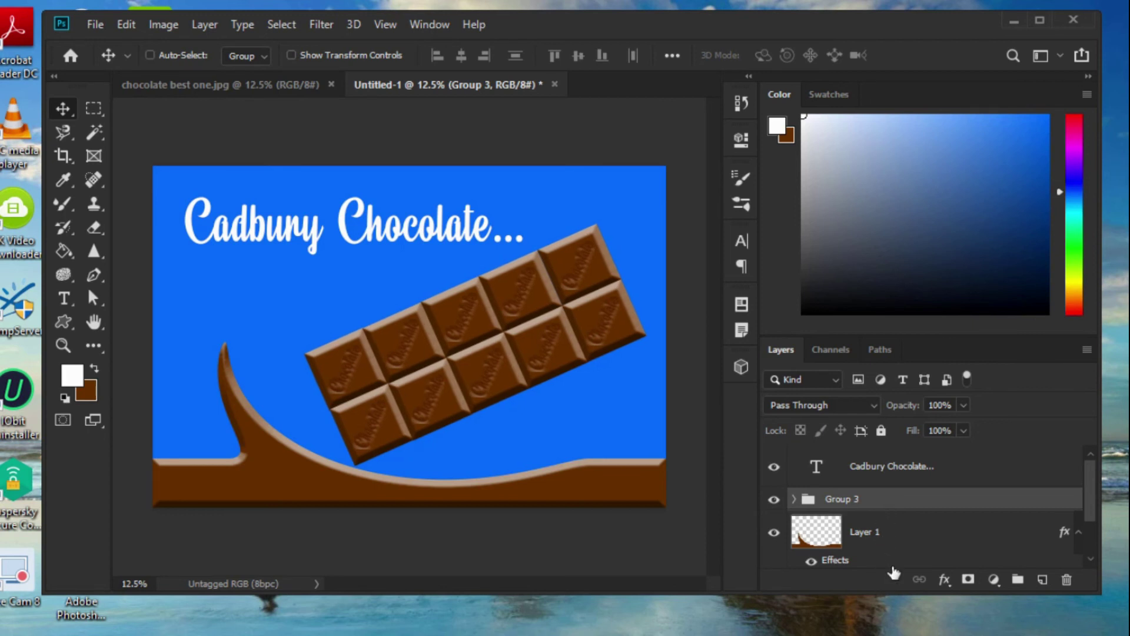
# Add a Color Overlay to the Cadbury Chocolate title layer with the brown colour 672900.
pyautogui.click(934, 479)
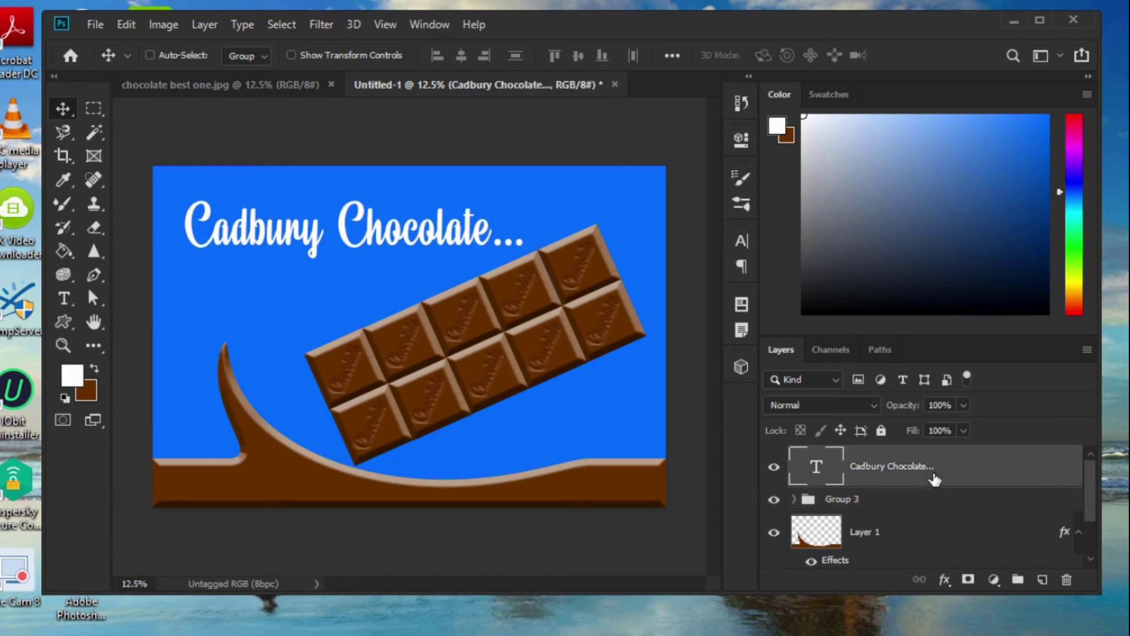
pyautogui.rightClick(876, 480)
pyautogui.click(902, 25)
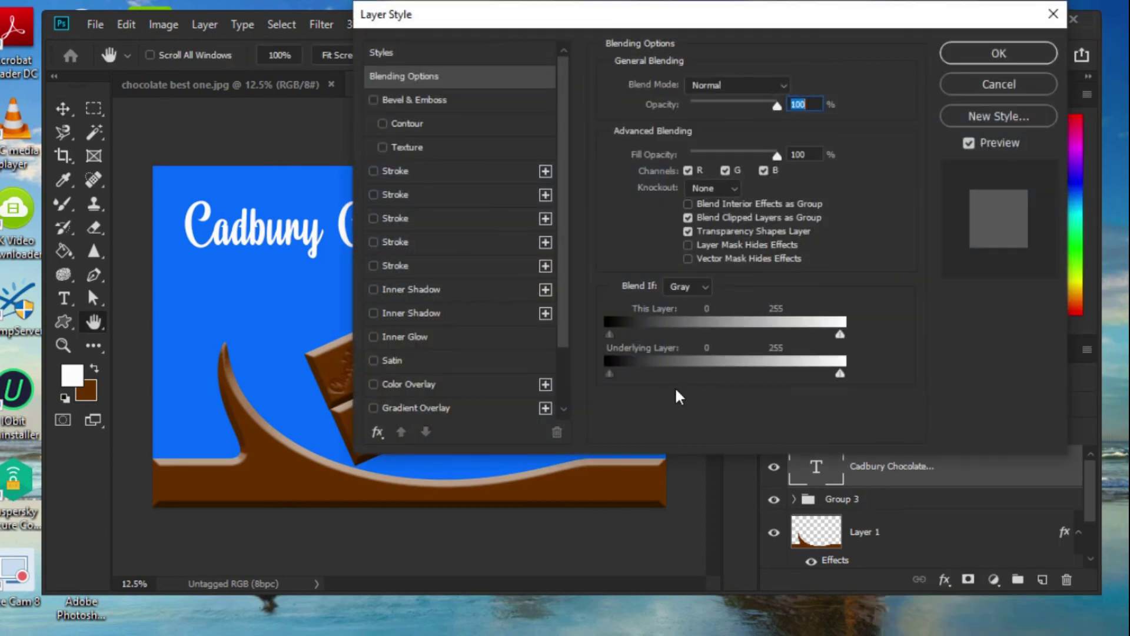
pyautogui.click(443, 389)
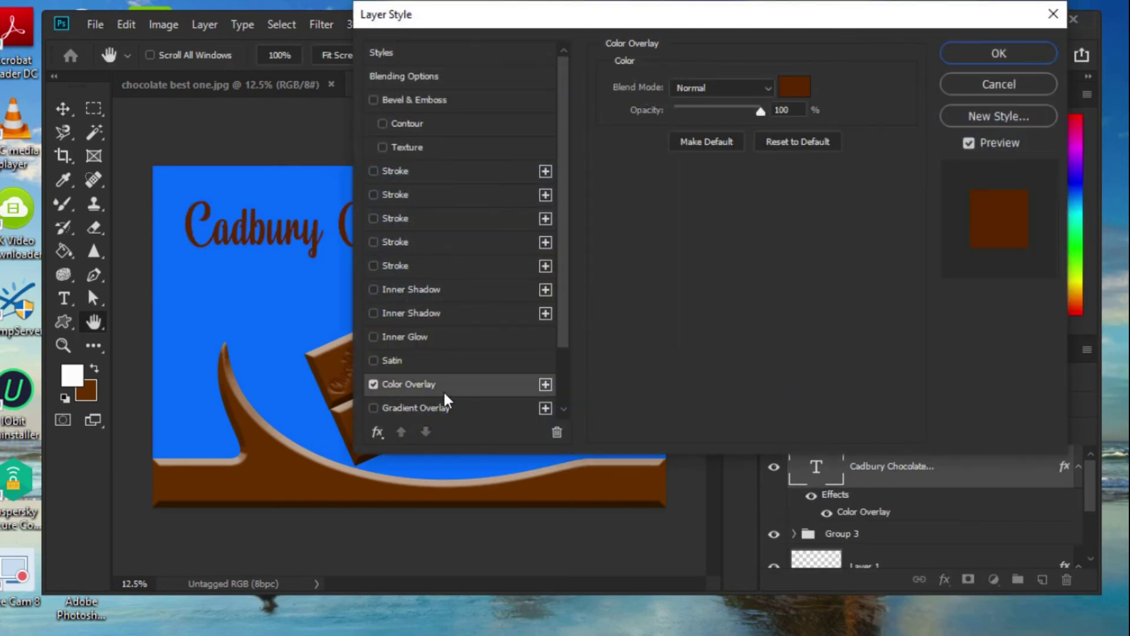
pyautogui.click(794, 87)
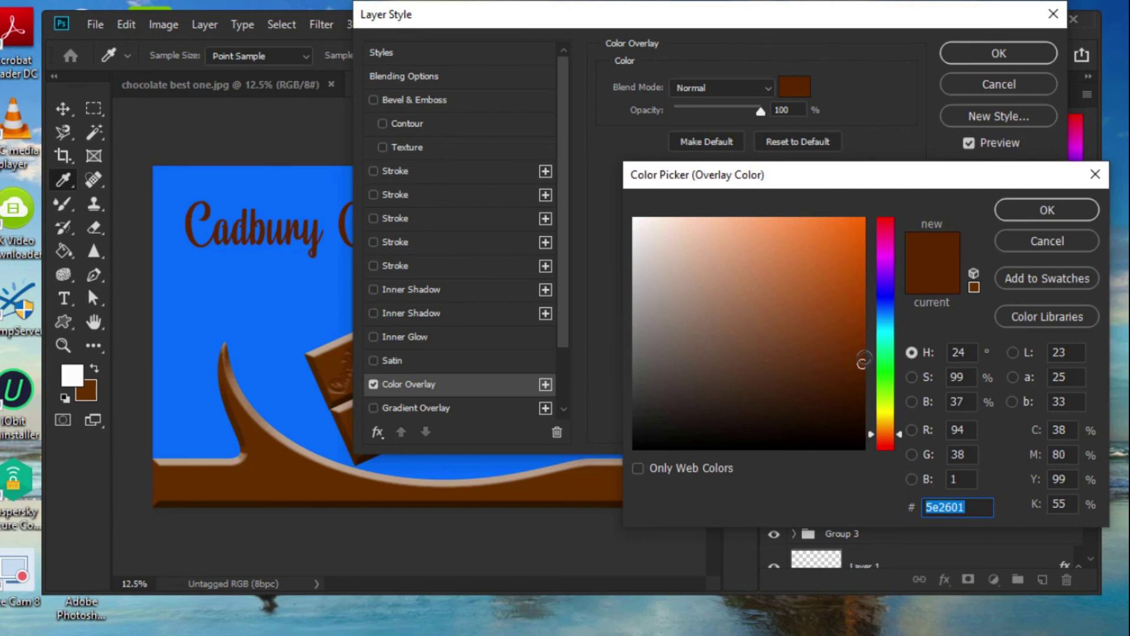
pyautogui.click(862, 355)
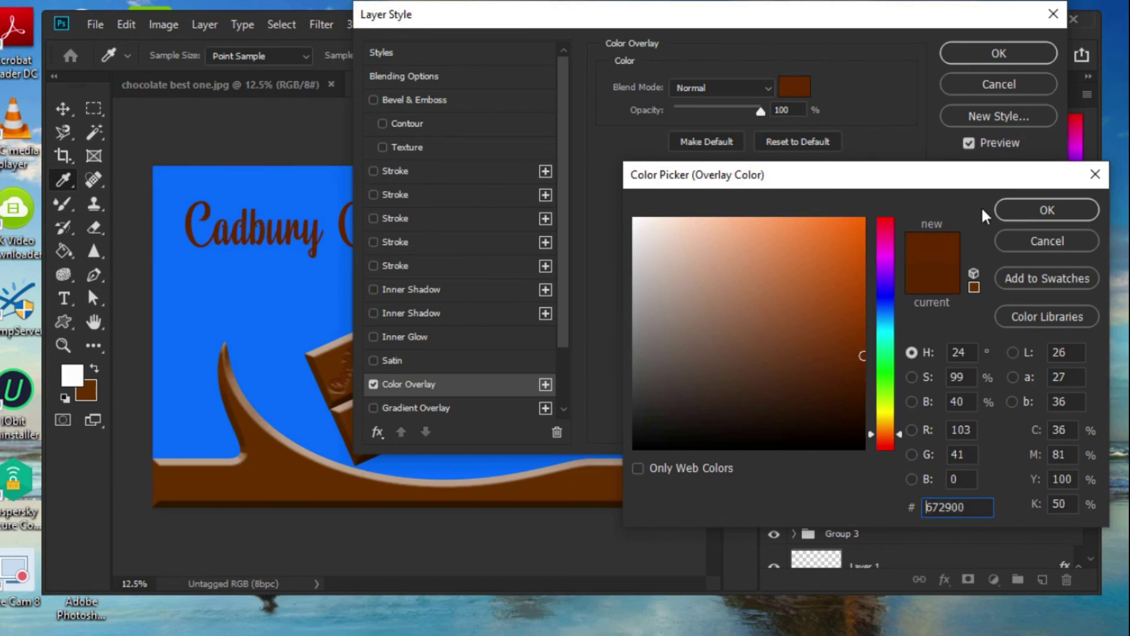
pyautogui.click(1031, 209)
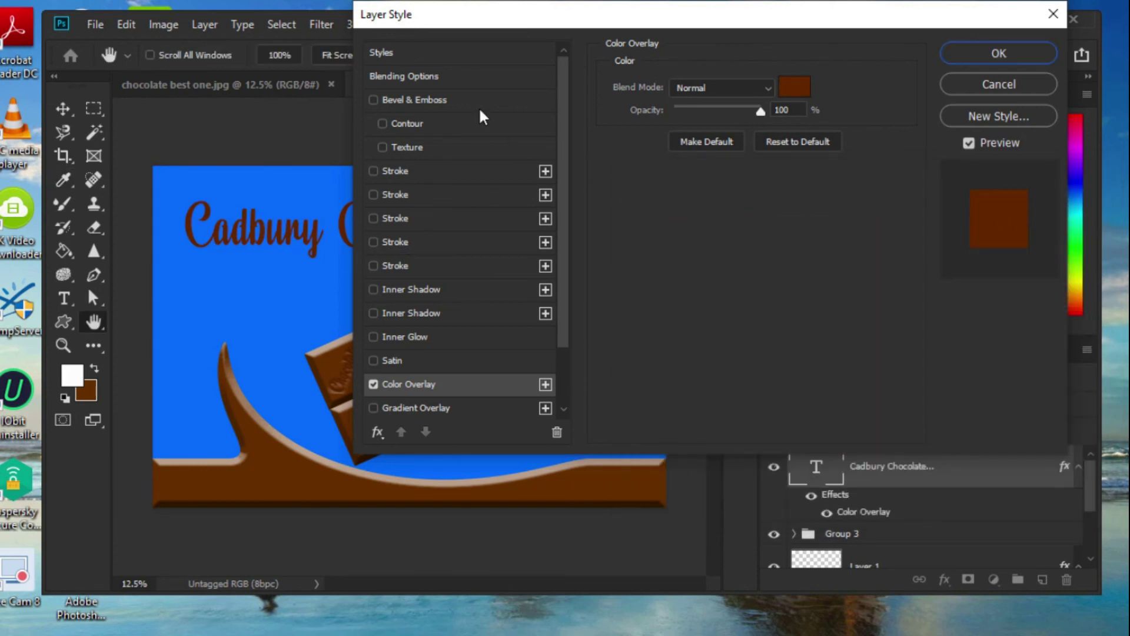
# Add a Bevel & Emboss effect to the title with the Inner Bevel style and direction Up.
pyautogui.click(457, 103)
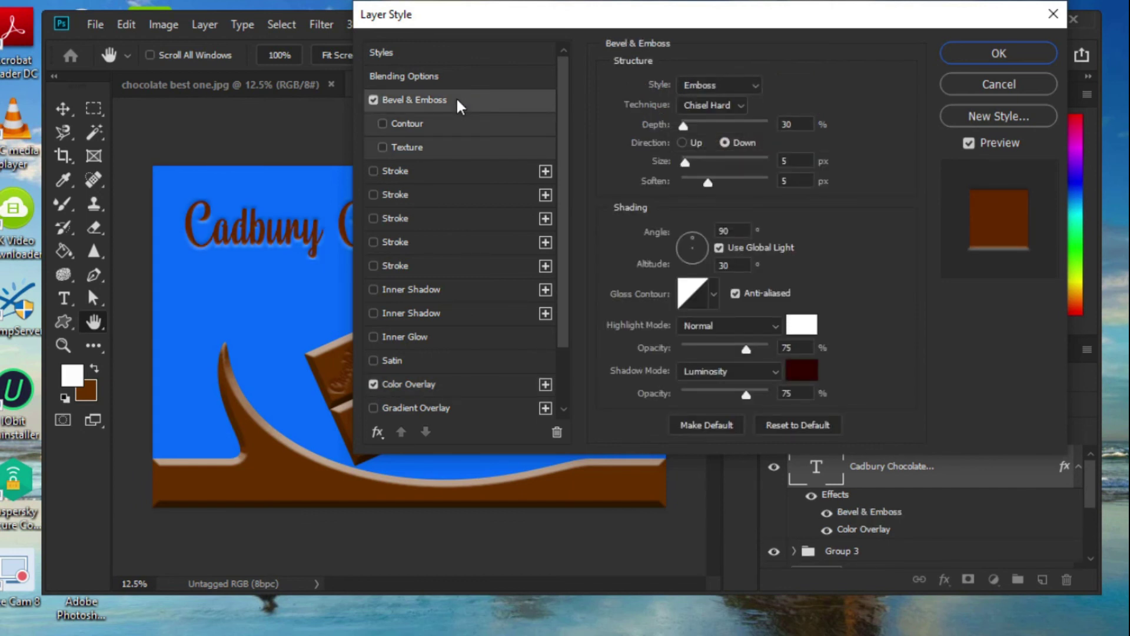
pyautogui.click(755, 85)
pyautogui.press('Escape')
pyautogui.press('Up')
pyautogui.click(681, 142)
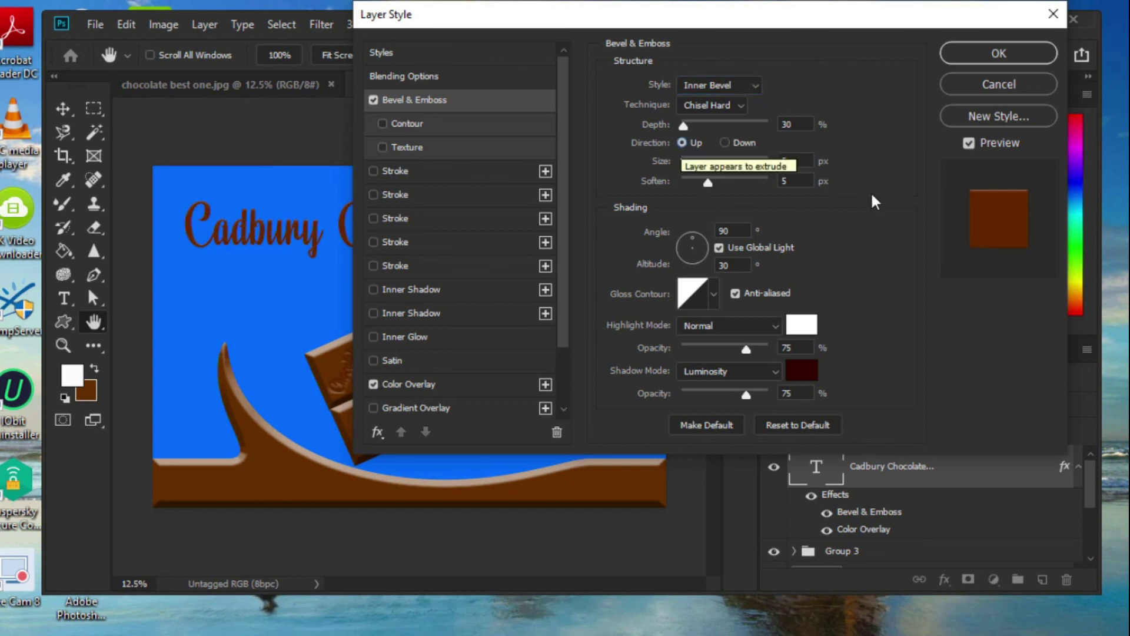
# Set the title bevel's depth to 282% and its size to 50 px.
pyautogui.moveTo(688, 23)
pyautogui.mouseDown()
pyautogui.moveTo(779, 27)
pyautogui.moveTo(900, 70)
pyautogui.moveTo(681, 28)
pyautogui.mouseUp()
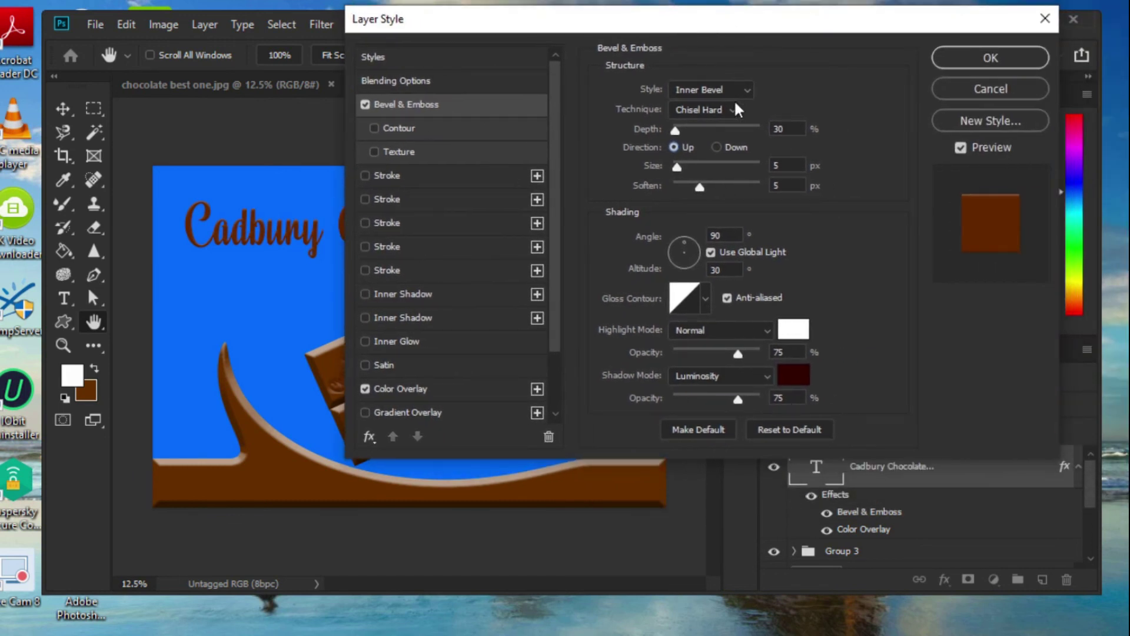
pyautogui.moveTo(673, 133); pyautogui.dragTo(698, 132)
pyautogui.moveTo(489, 20); pyautogui.dragTo(610, 12)
pyautogui.click(920, 168)
pyautogui.write('0')
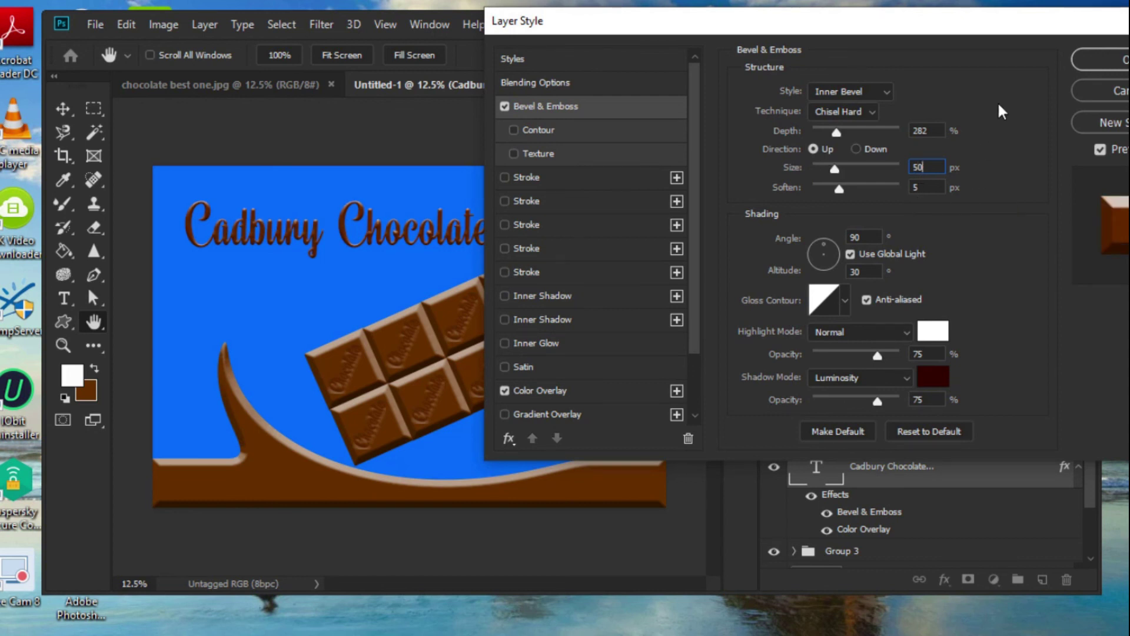
# Try the Rolling Slope - Descending gloss contour on the title's bevel.
pyautogui.moveTo(696, 23)
pyautogui.mouseDown()
pyautogui.moveTo(947, 44)
pyautogui.moveTo(582, 10)
pyautogui.moveTo(586, 19)
pyautogui.mouseUp()
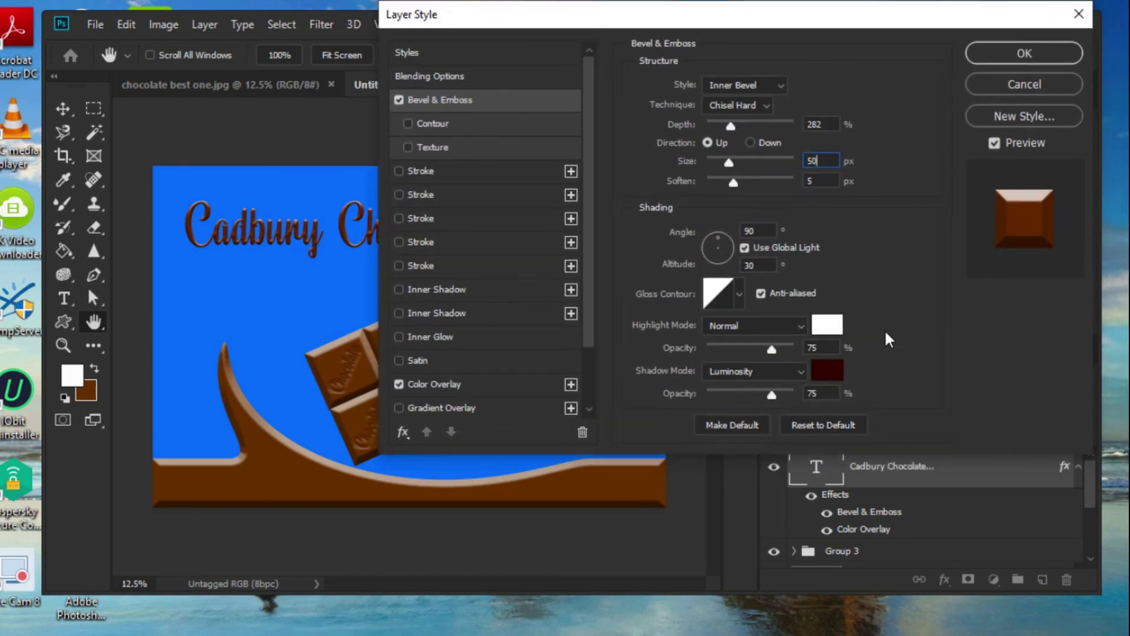
pyautogui.click(740, 295)
pyautogui.moveTo(793, 347); pyautogui.dragTo(800, 402)
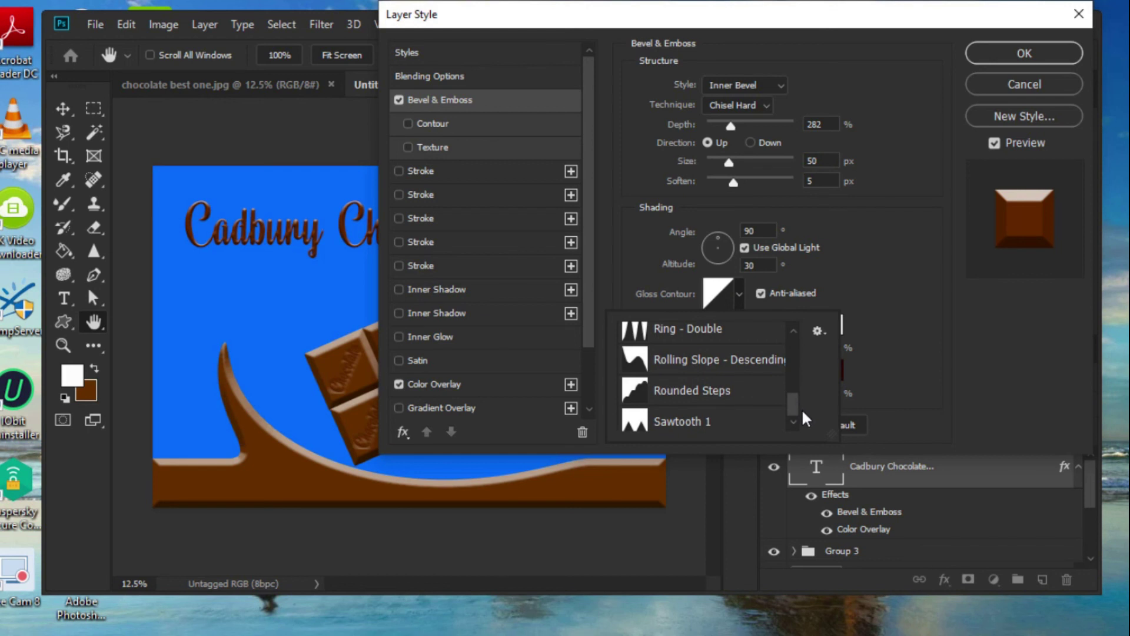
pyautogui.click(754, 401)
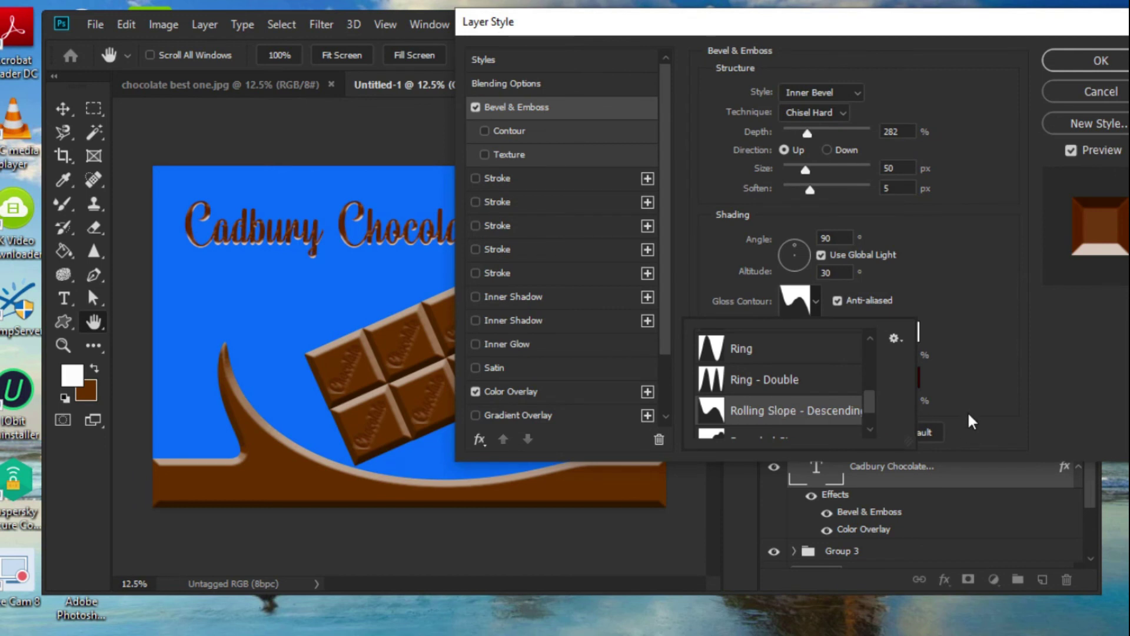
pyautogui.moveTo(630, 15); pyautogui.dragTo(561, 10)
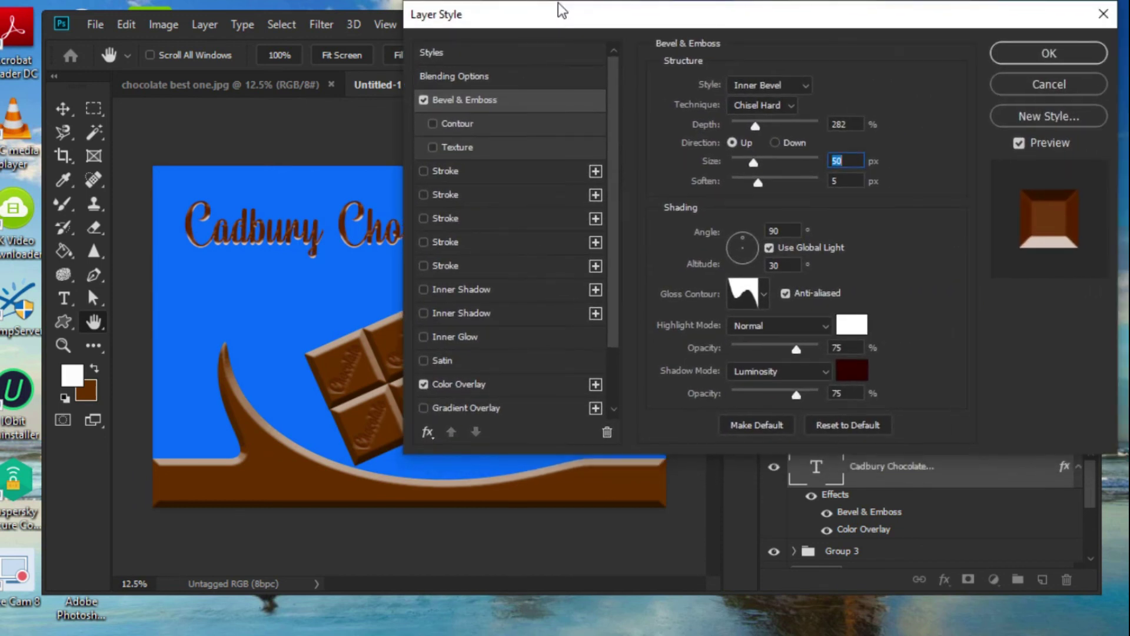
# Set the title bevel's gloss contour to Rounded Steps and apply the layer style.
pyautogui.click(764, 294)
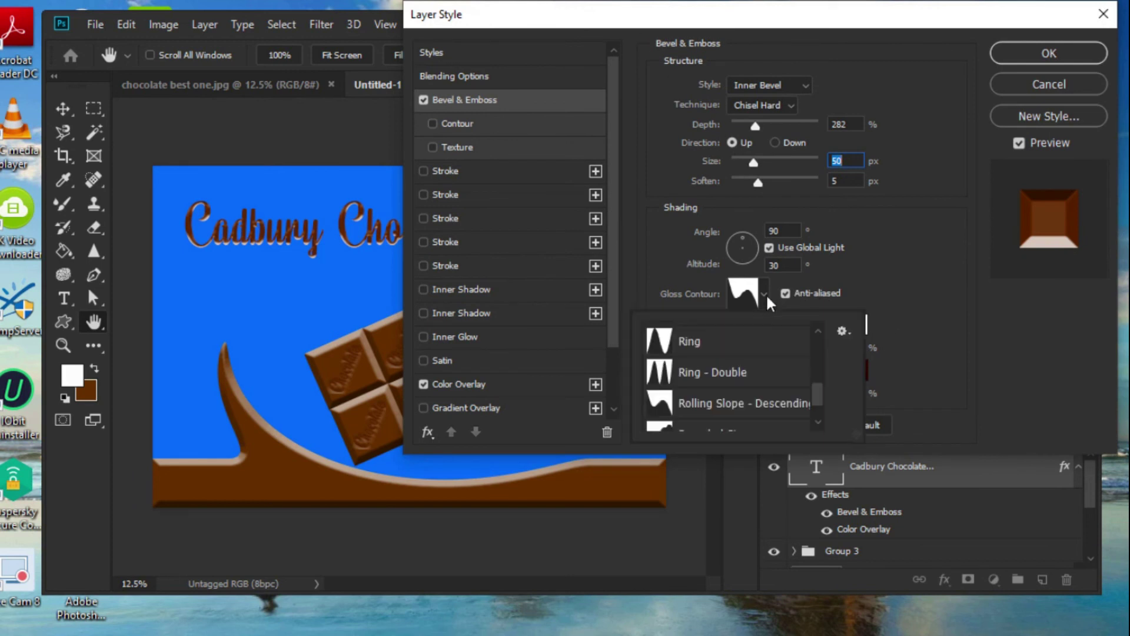
pyautogui.moveTo(819, 389); pyautogui.dragTo(818, 414)
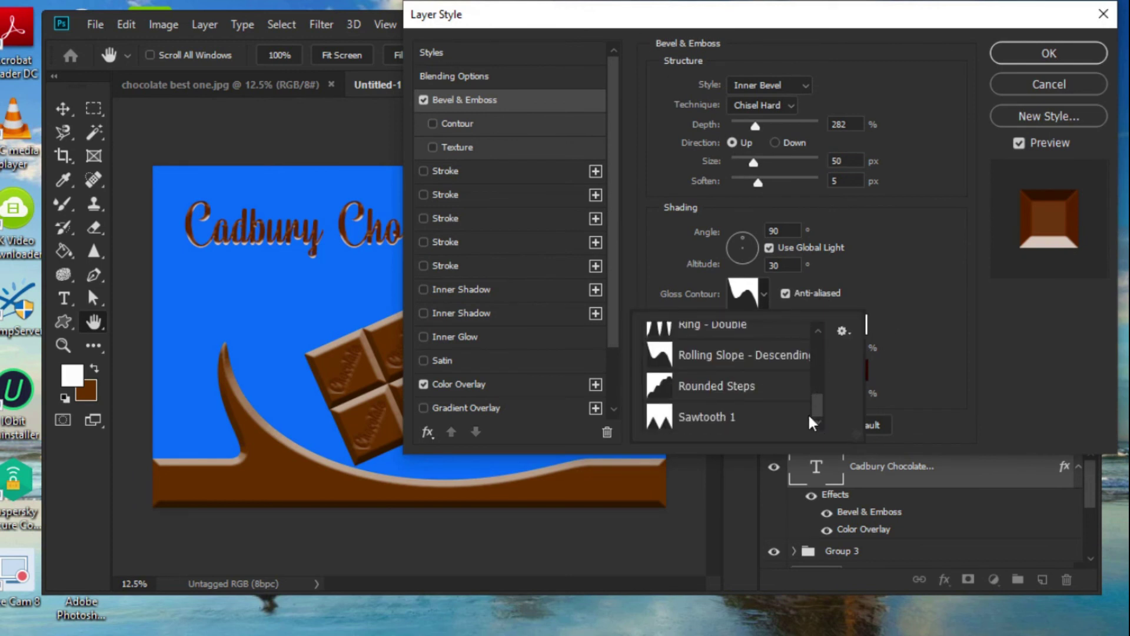
pyautogui.click(756, 396)
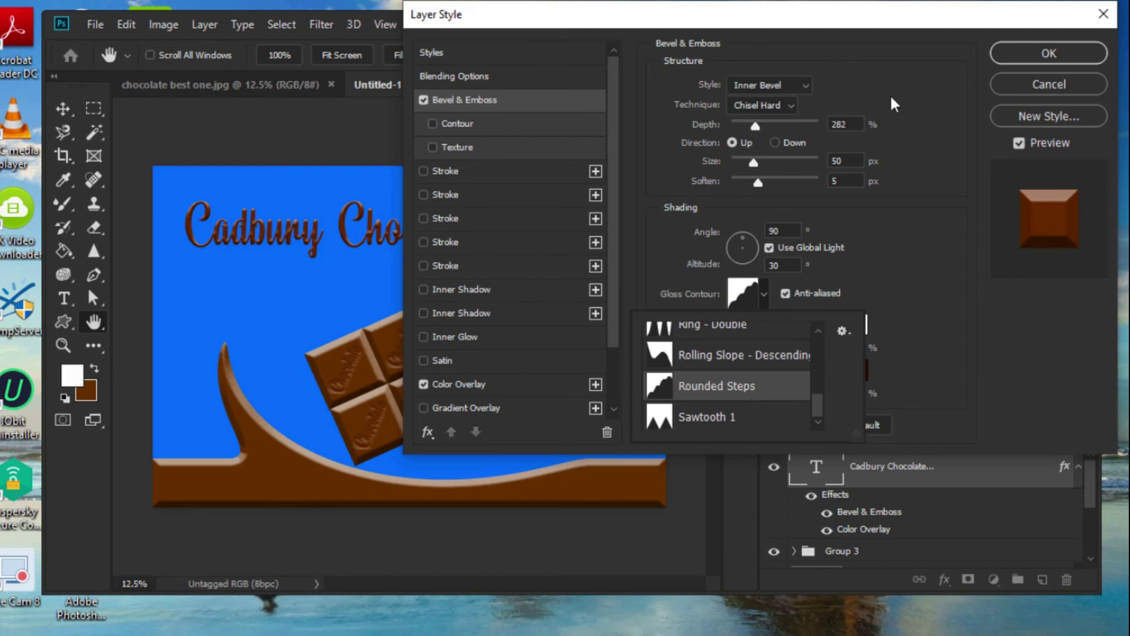
pyautogui.click(1025, 41)
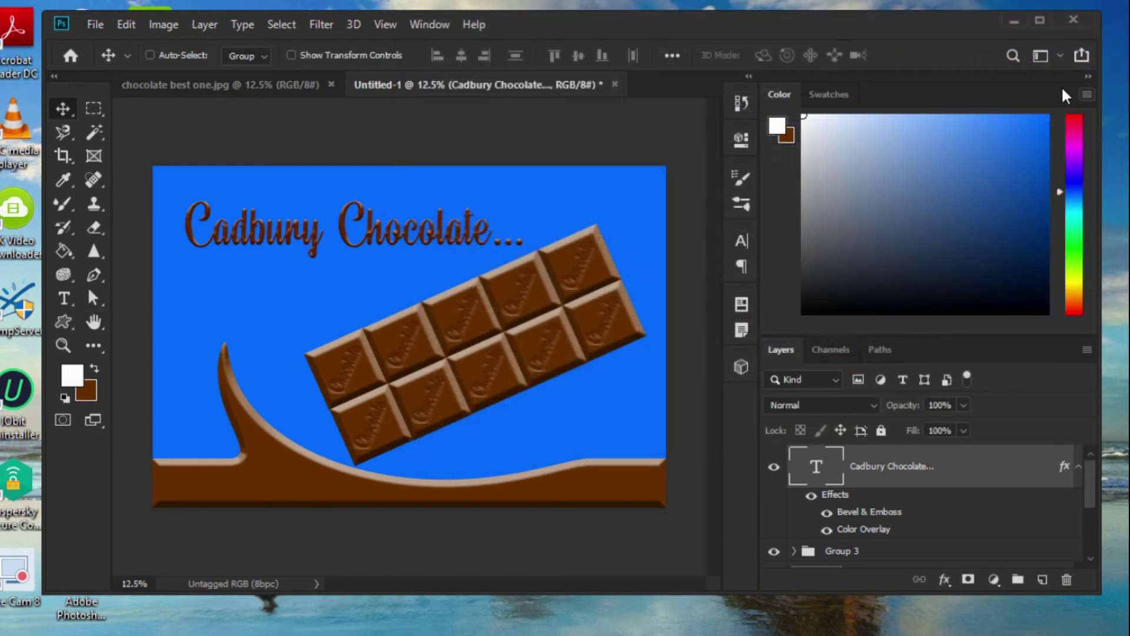
# Merge the title, chocolate bar and wave layers into one layer, and merge that layer into the Background.
pyautogui.hotkey('ctrl', 'alt', 'a')
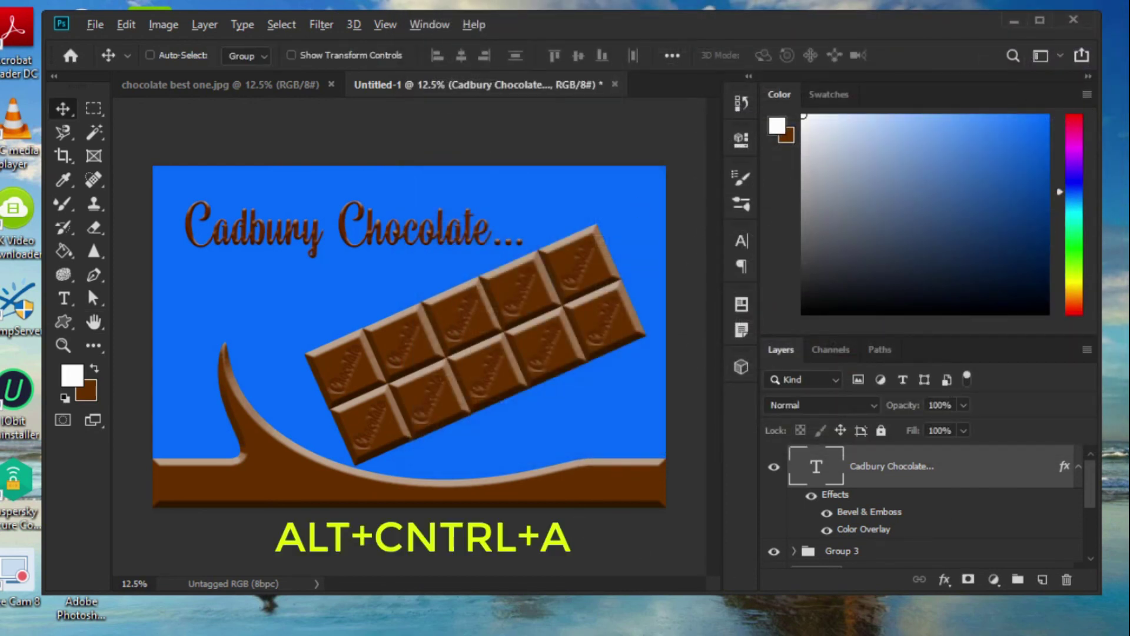
pyautogui.hotkey('ctrl', 'alt', 'a')
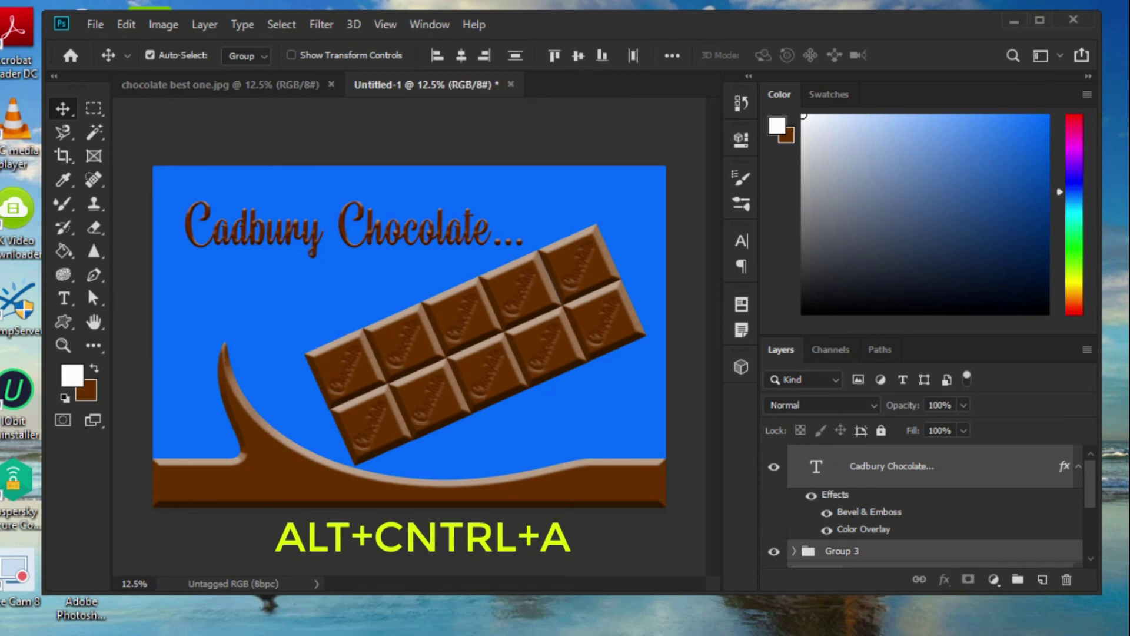
pyautogui.hotkey('ctrl', 'e')
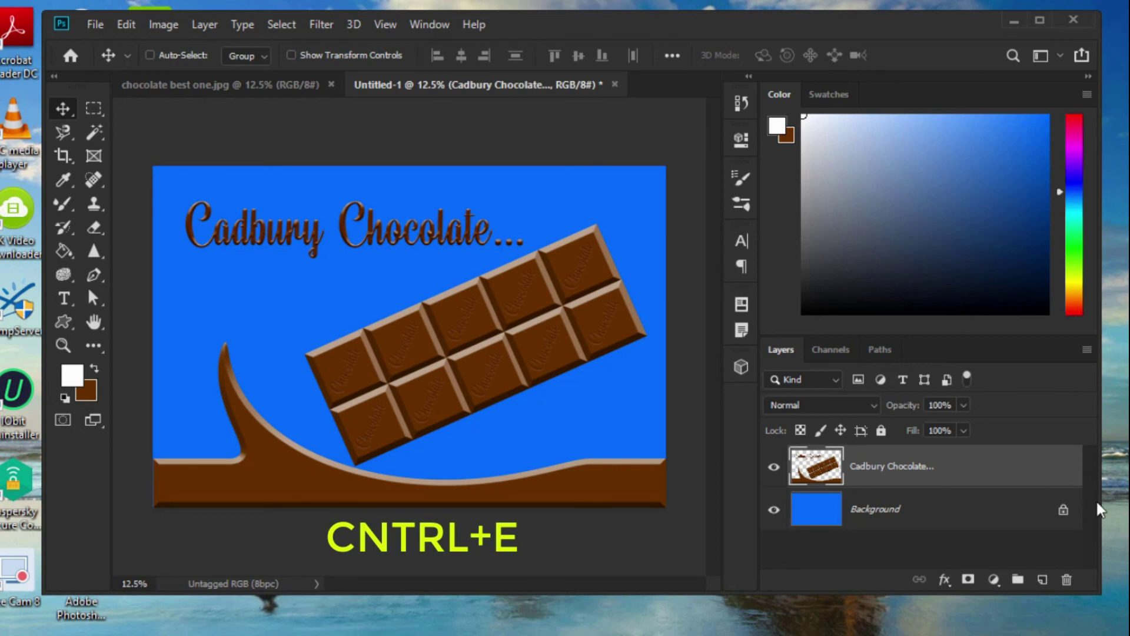
pyautogui.keyDown('shift'); pyautogui.click(980, 520); pyautogui.keyUp('shift')
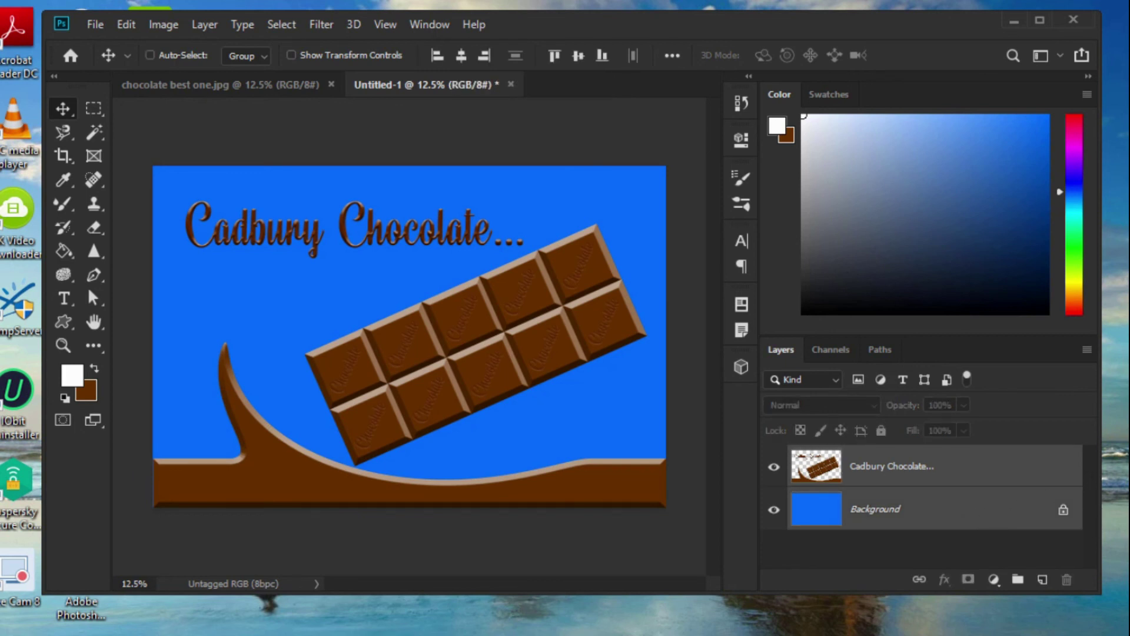
pyautogui.hotkey('ctrl', 'e')
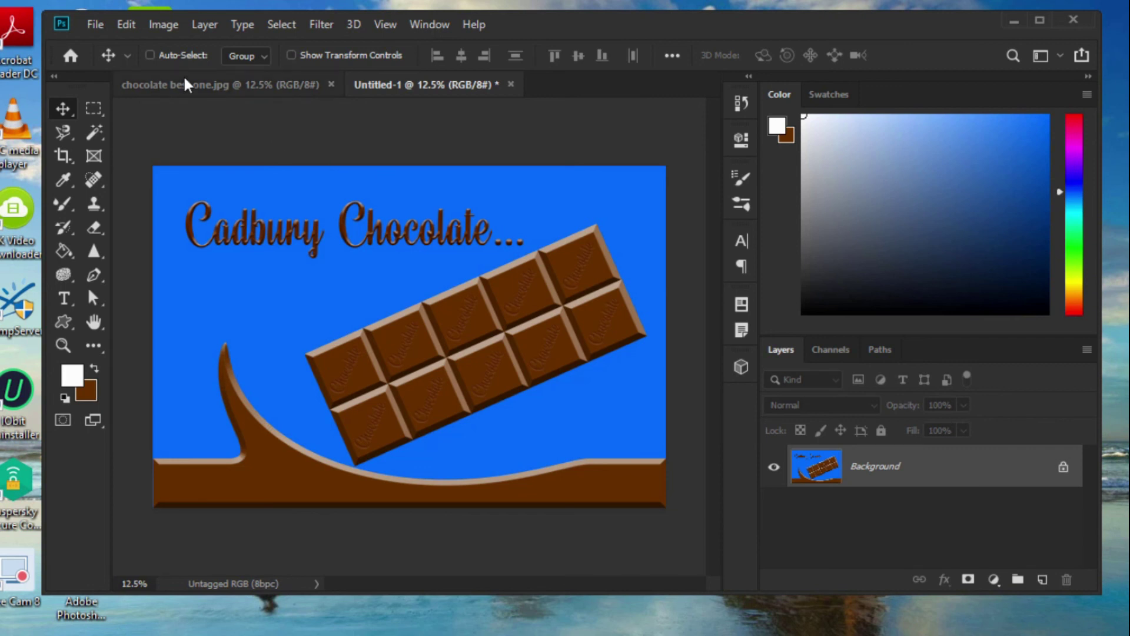